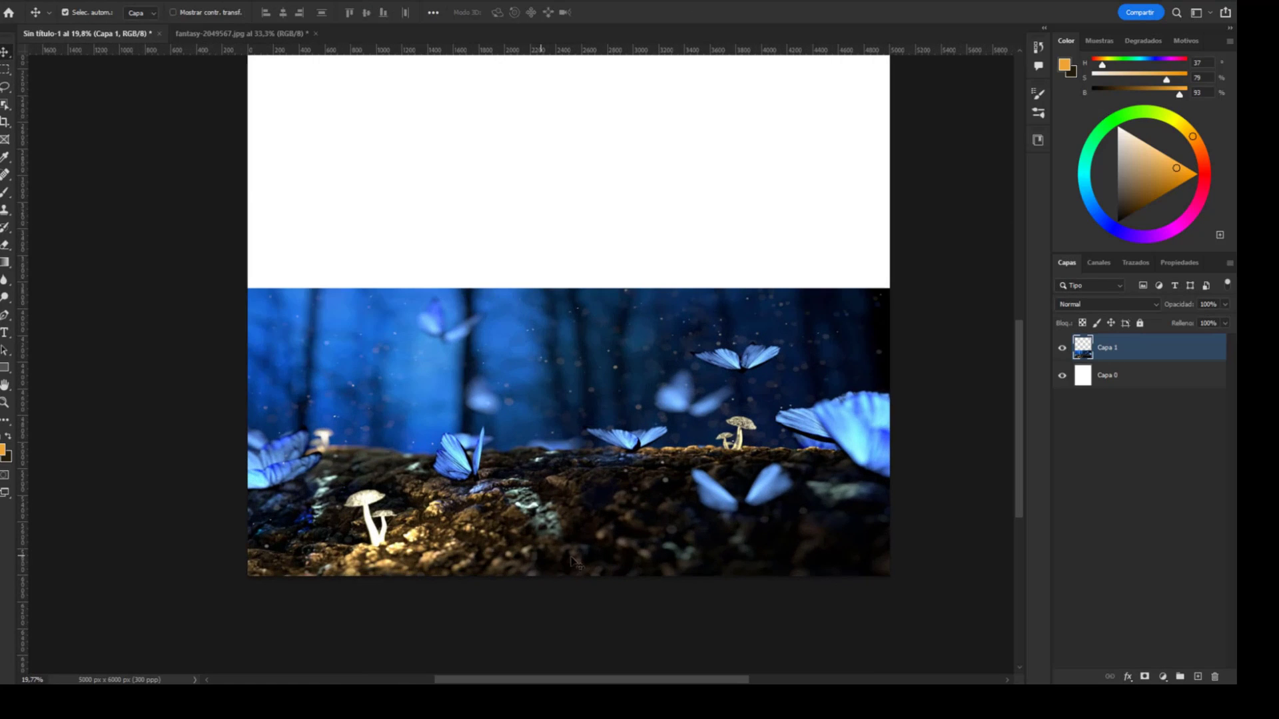
Drag a selection around the butterfly scene in the lower half of the image
left_click_drag(244, 378, 932, 563)
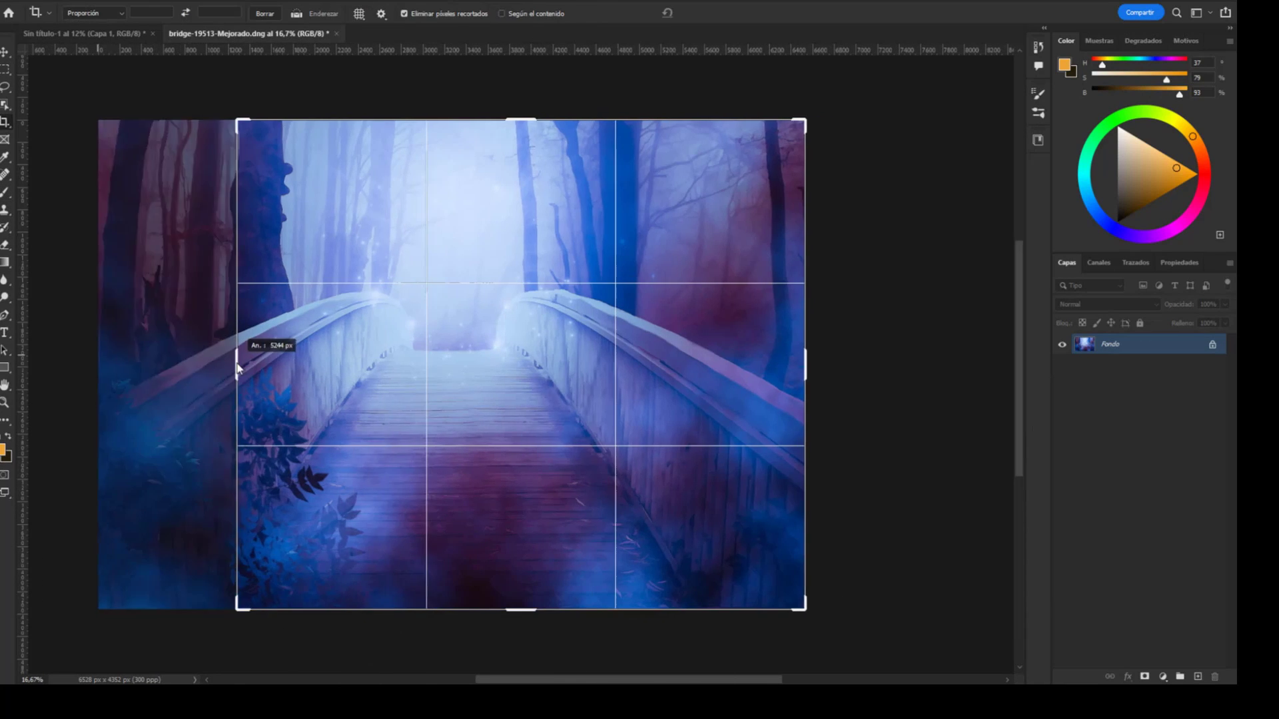
Look through the brush presets for foliage, then move the cropped bridge into the Sin título-1 poster
key("Return")
key("s")
right_click(679, 453)
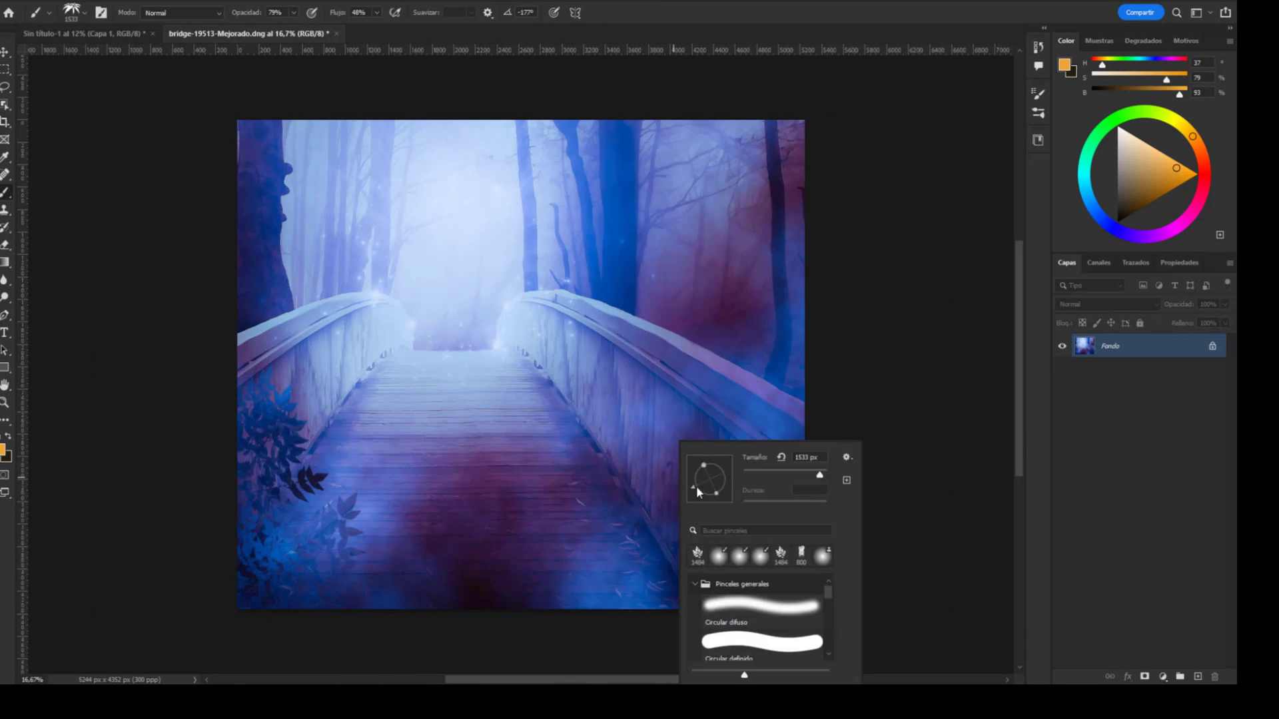
right_click(760, 453)
key("Escape")
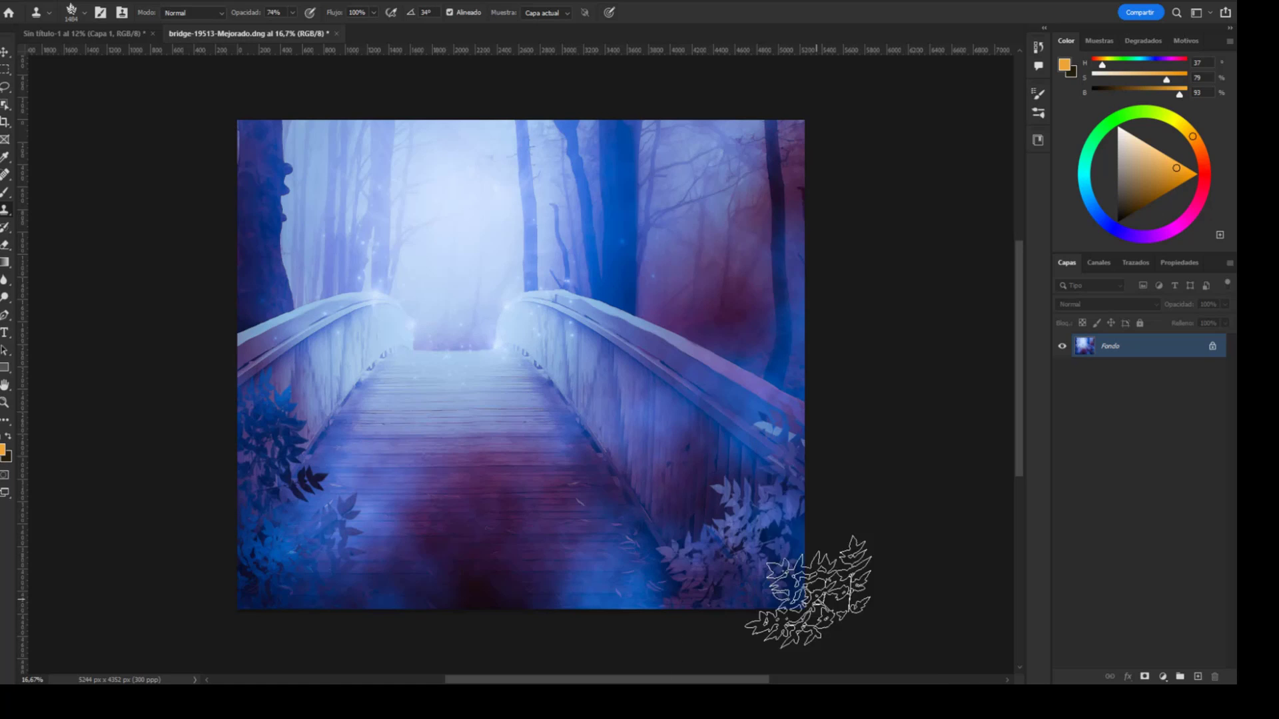
key("v")
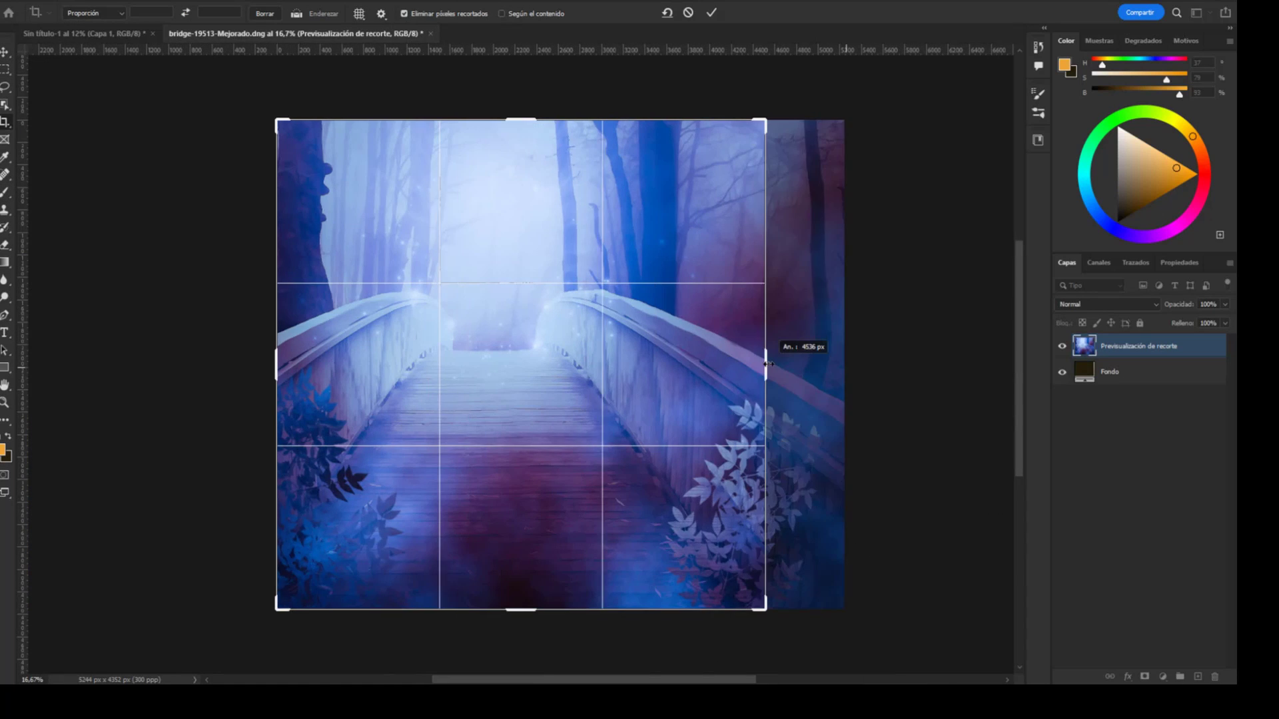
left_click_drag(733, 465, 548, 343)
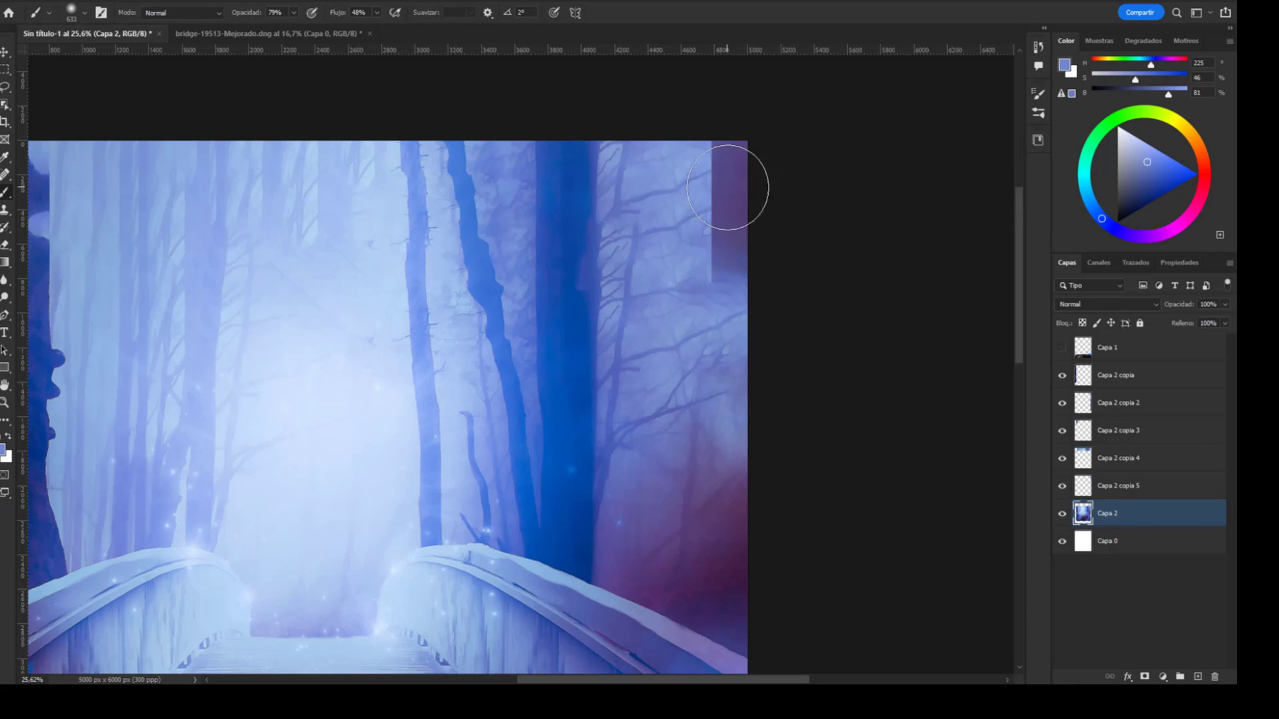
Merge the selected bridge copy layers into a single layer
right_click(728, 187)
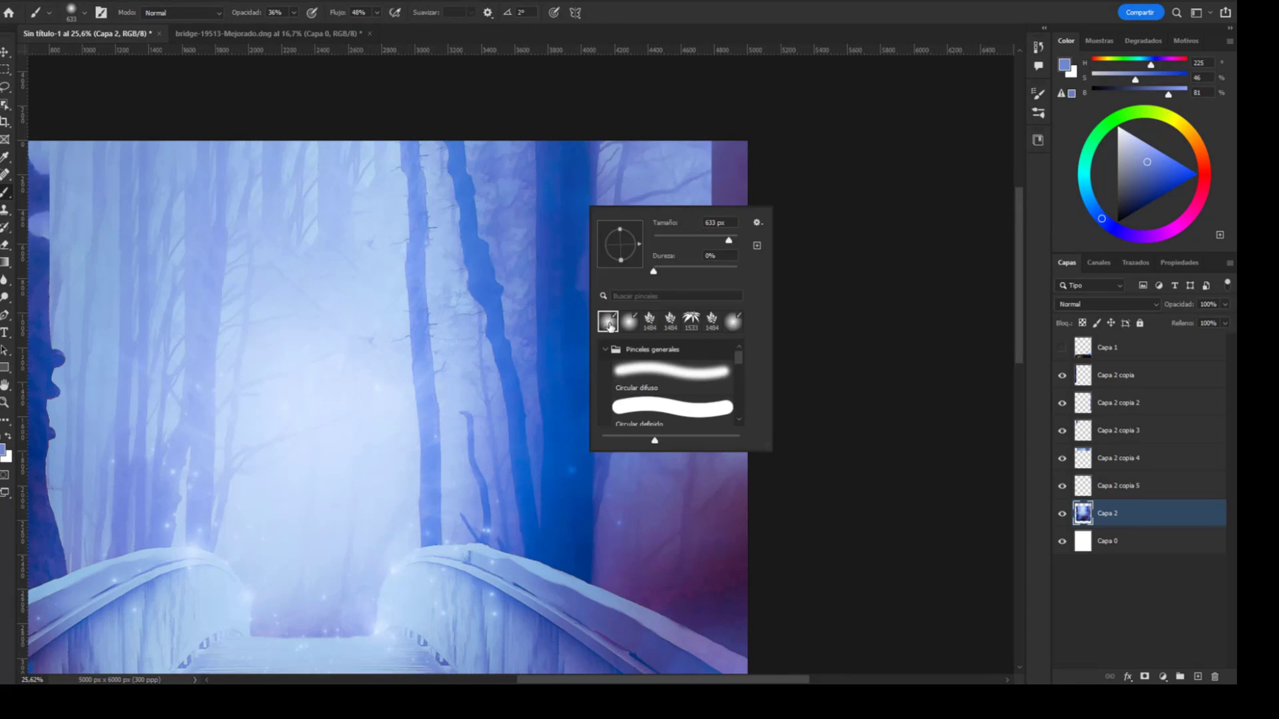
key("s")
key("Escape")
left_click(1116, 375, "shift")
right_click(1125, 433)
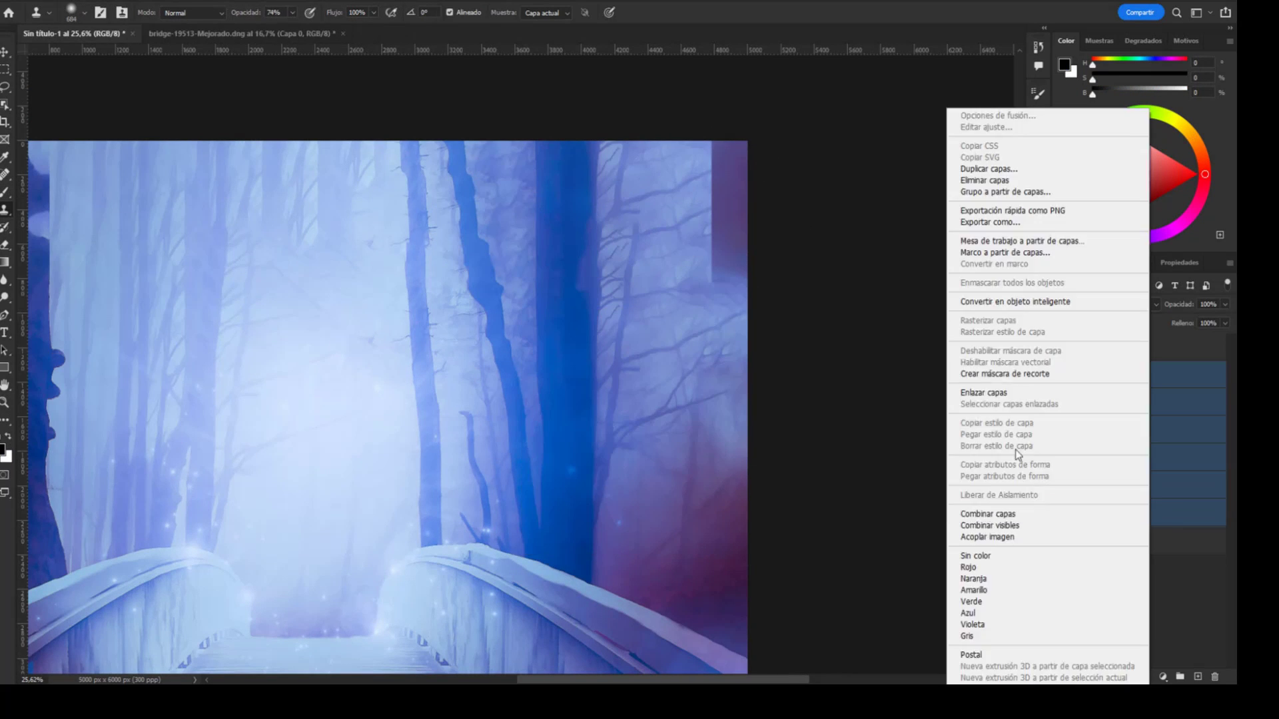
left_click(986, 518)
Shrink the brush to 484 px and pick a textured bristle brush for the dark tree edge
right_click(679, 377)
type("4")
key("Return")
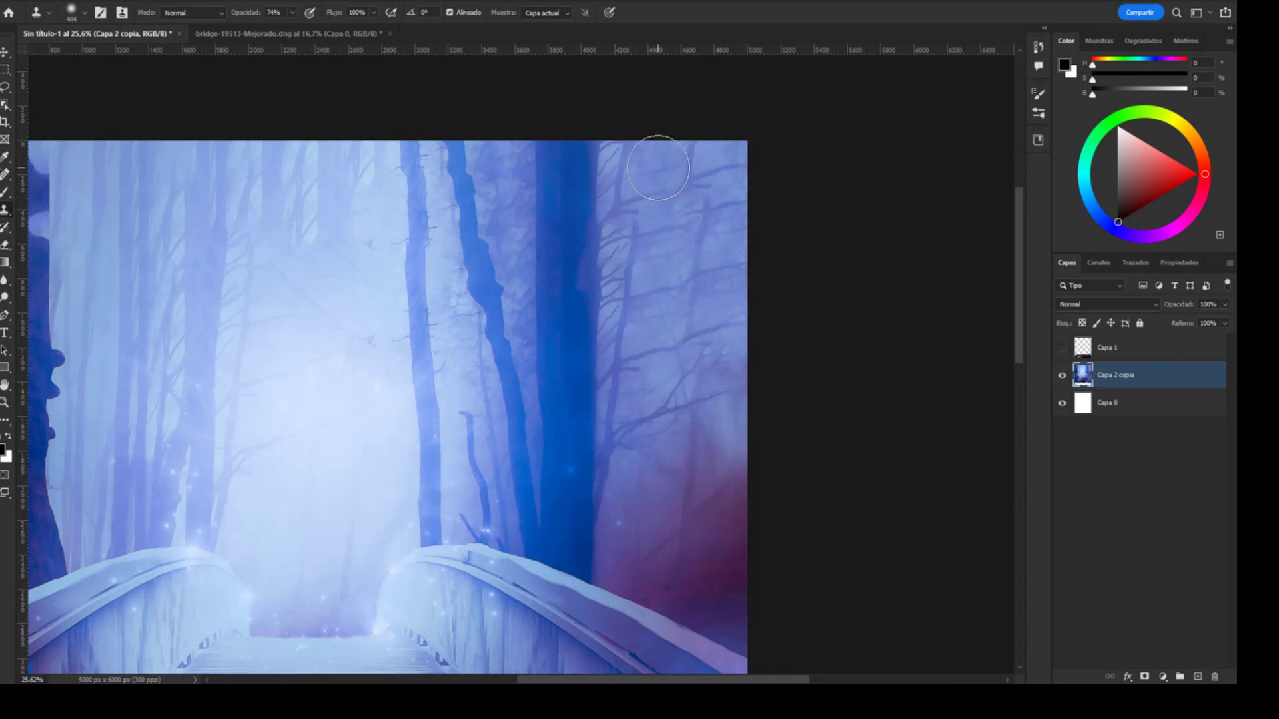
left_click_drag(656, 373, 999, 373)
left_click(1038, 94)
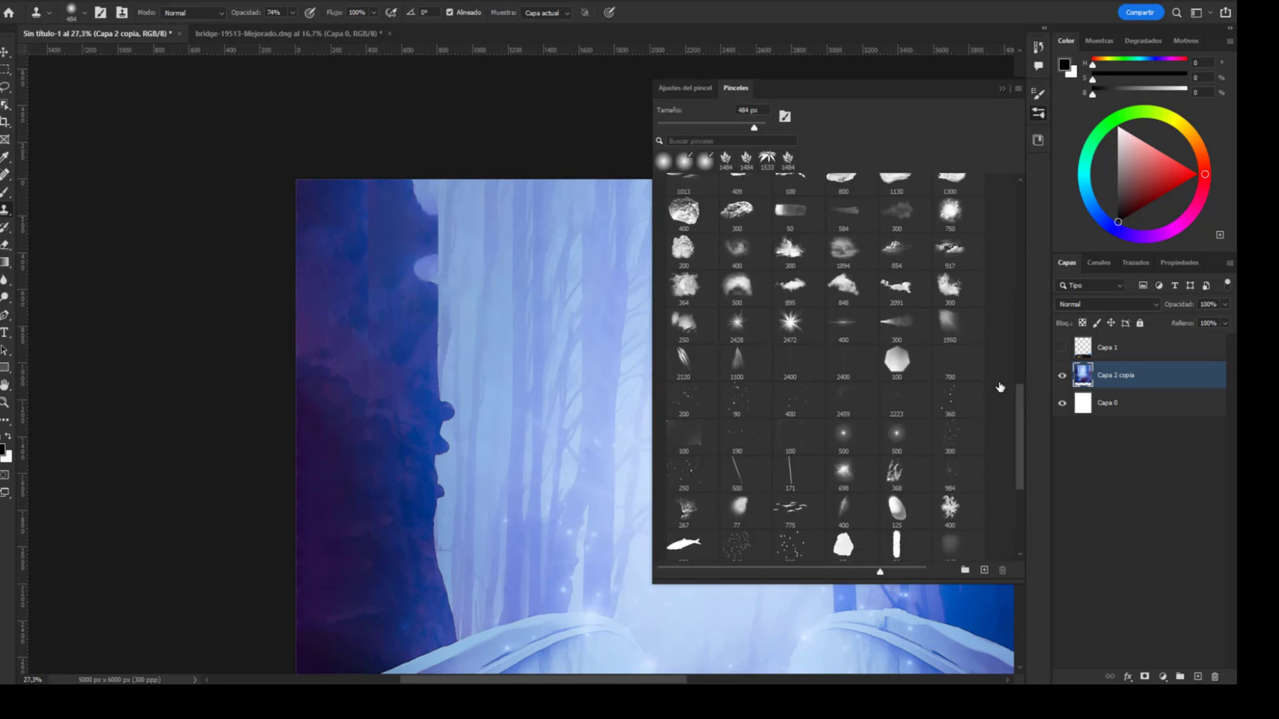
left_click_drag(1021, 299, 1020, 279)
left_click(737, 398)
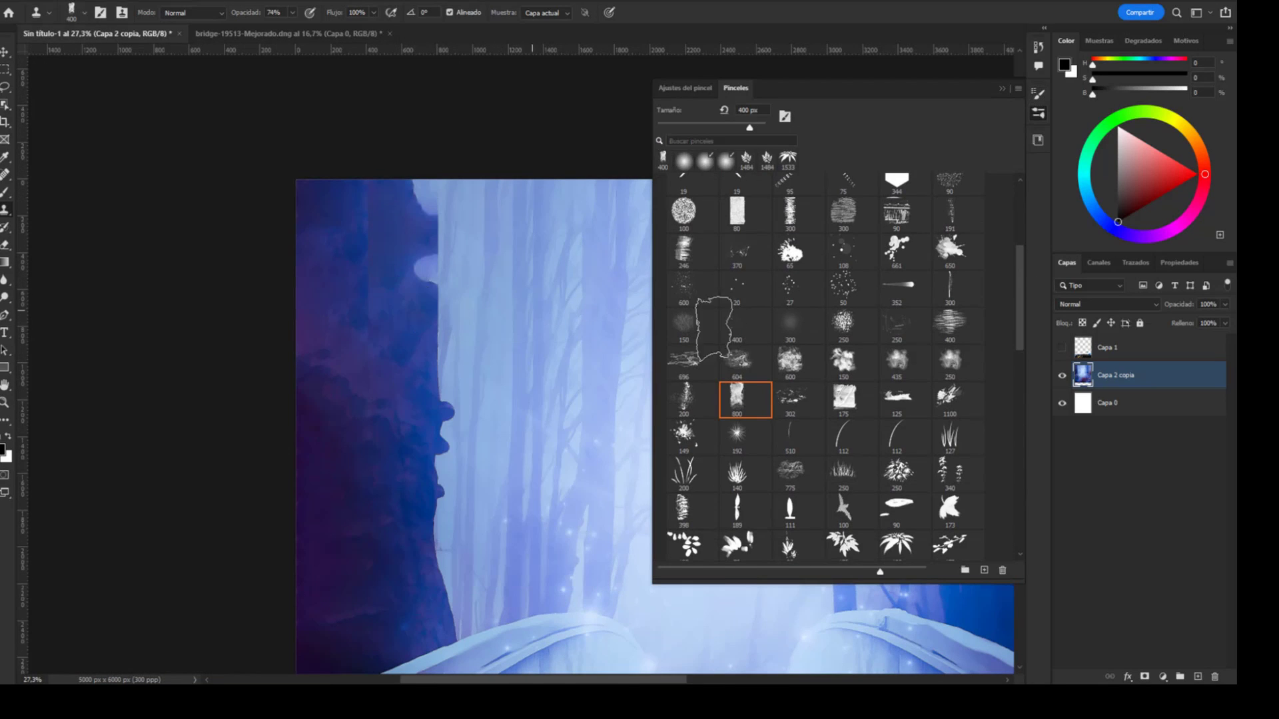
Toggle the bristle brush's spacing, turn off its shape dynamics, and save the poster under a new name
key("F5")
left_click(760, 445)
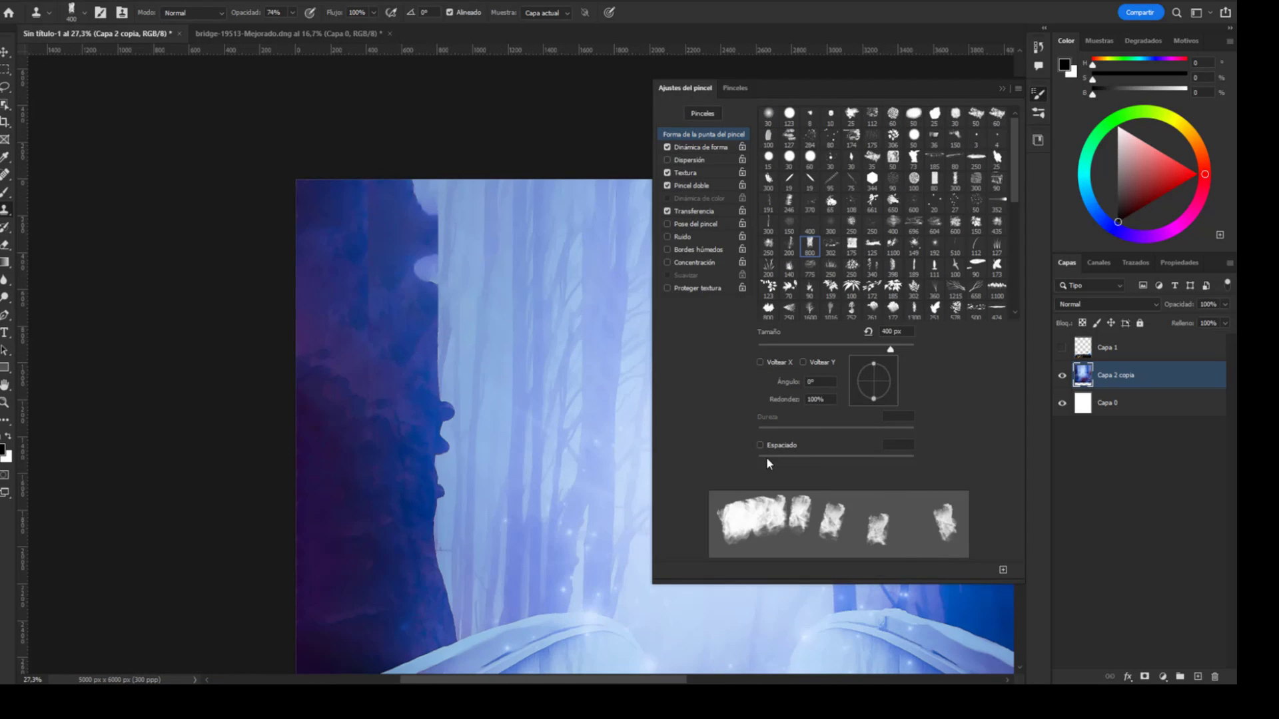
left_click(666, 146)
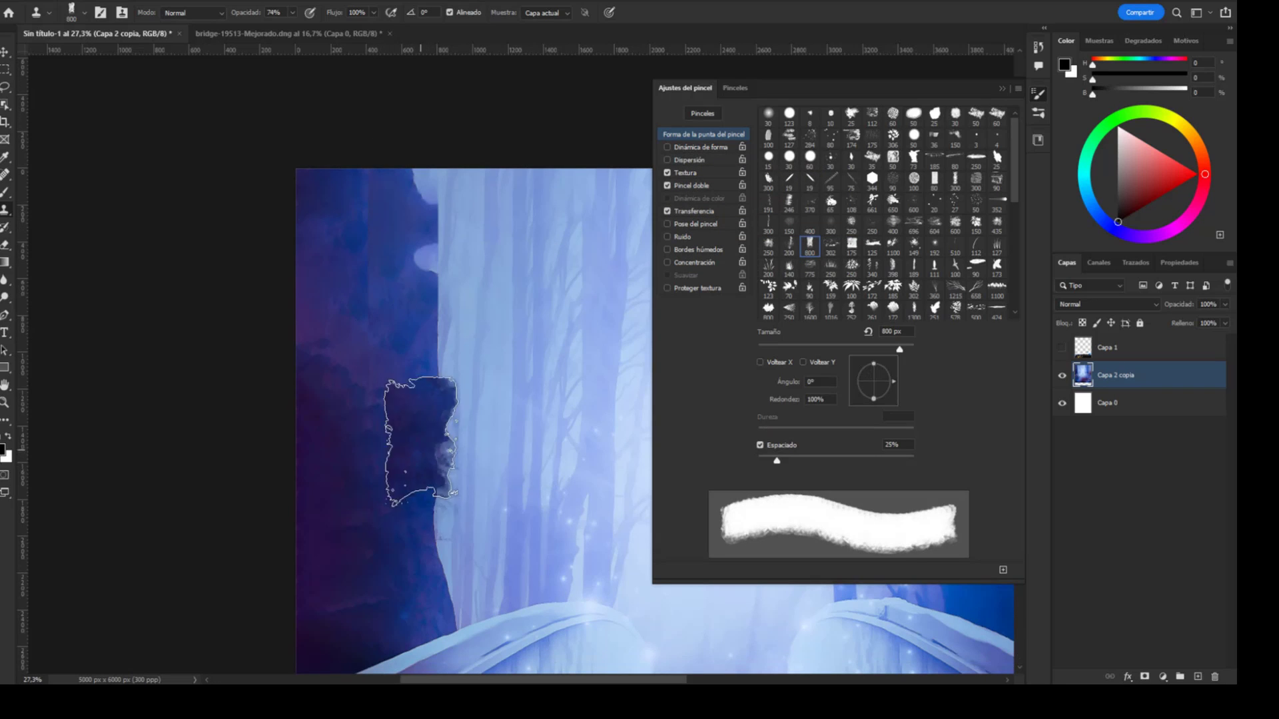
key("F5")
right_click(460, 286)
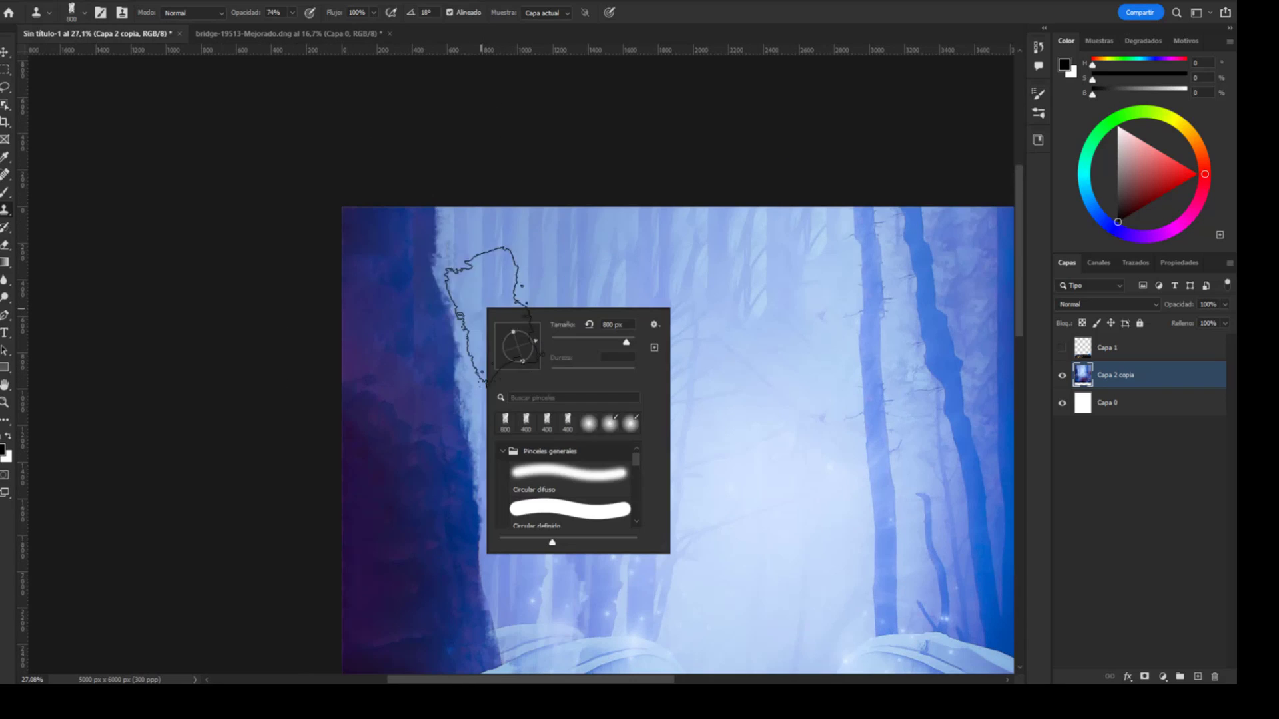
key("Escape")
scroll(579, 348, "down", 3)
key("v")
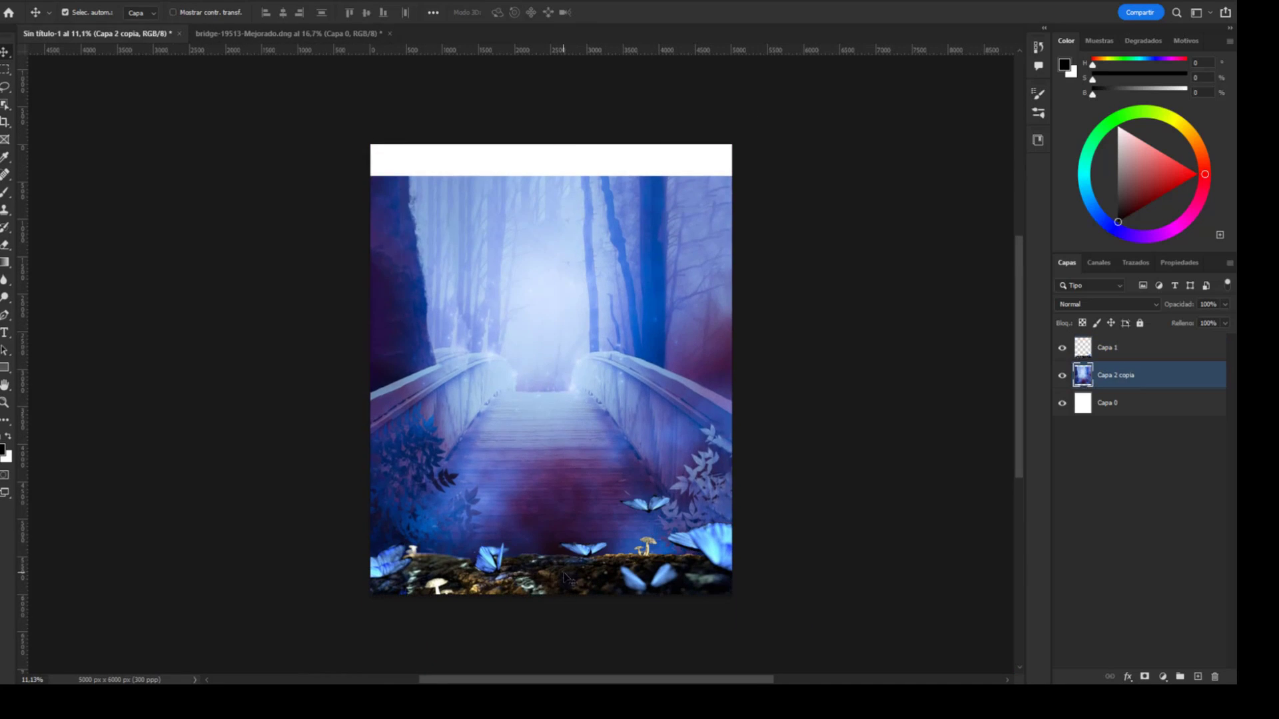
key("Return")
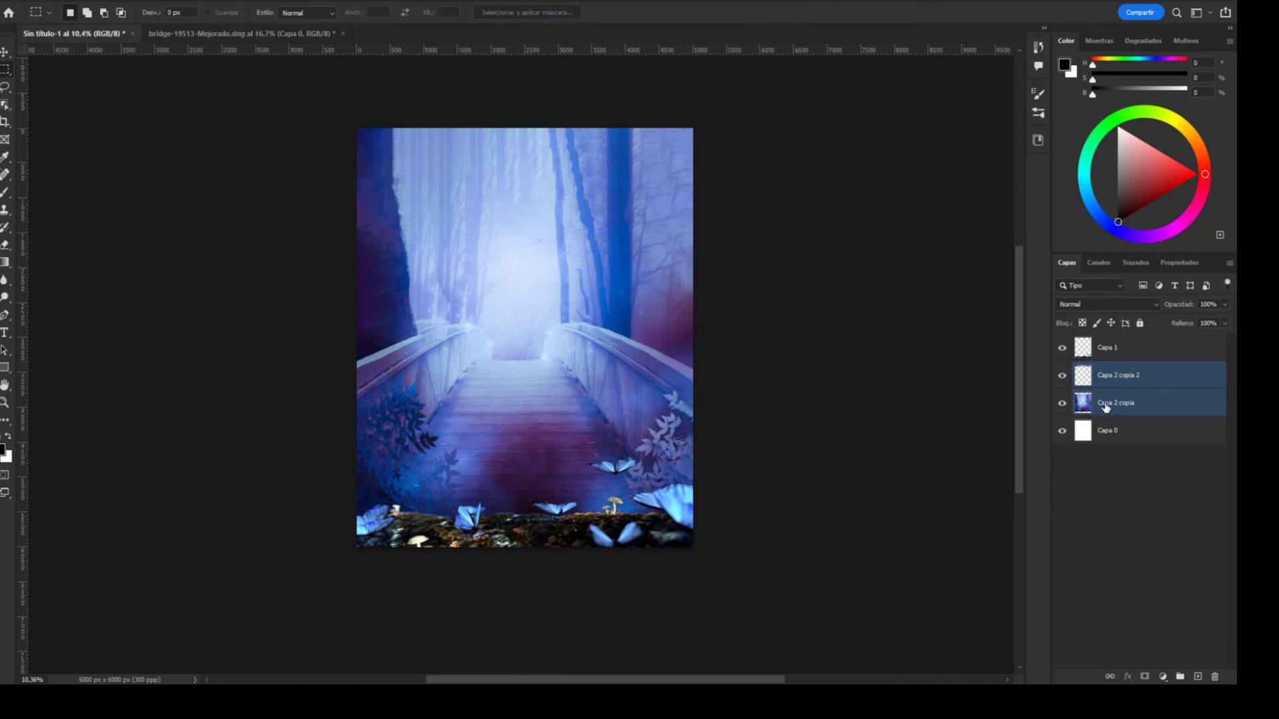
Confirm the save, then scale the hooded swordsman down into the poster's upper middle
left_click(67, 155)
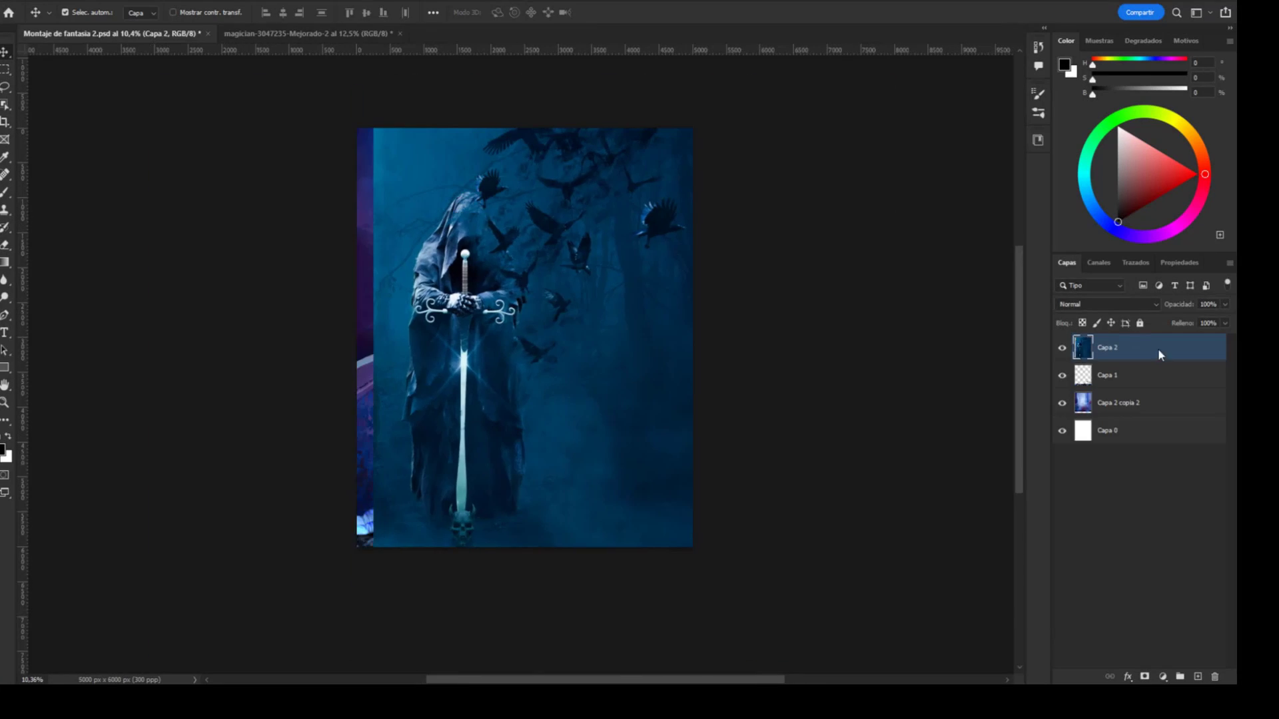
key("ctrl+t")
left_click_drag(373, 557, 465, 385)
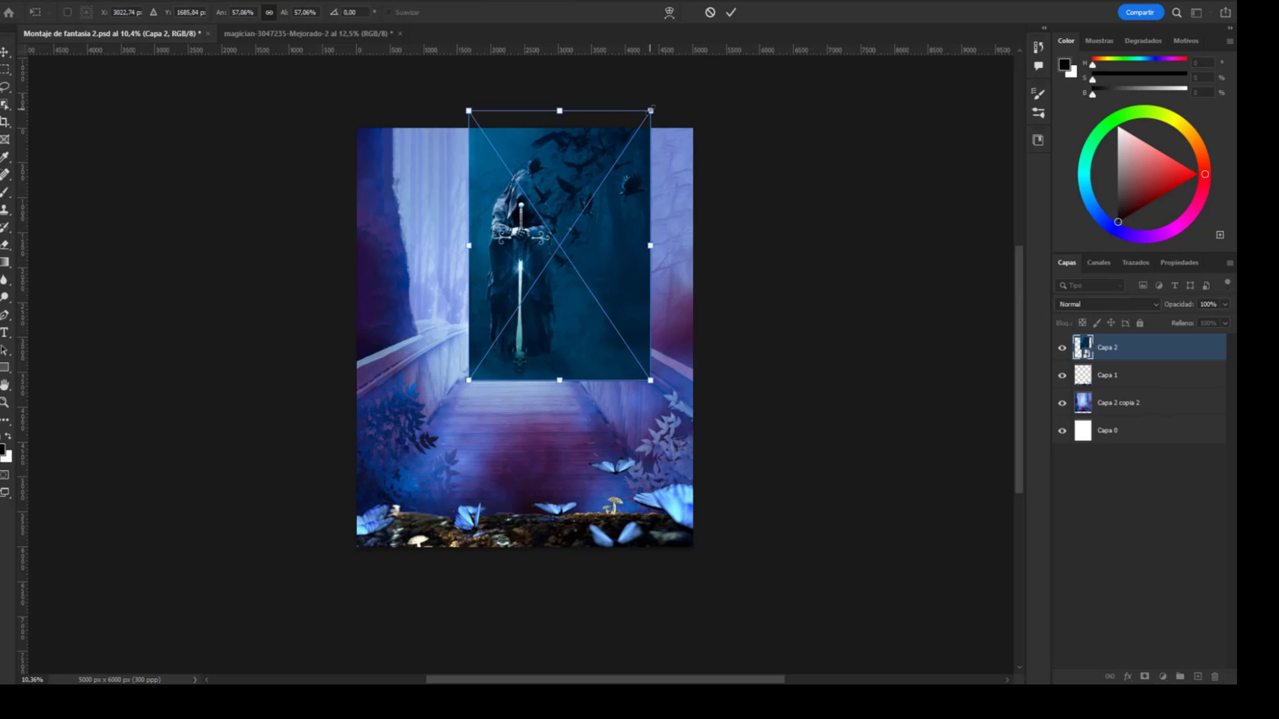
key("Return")
left_click(448, 304)
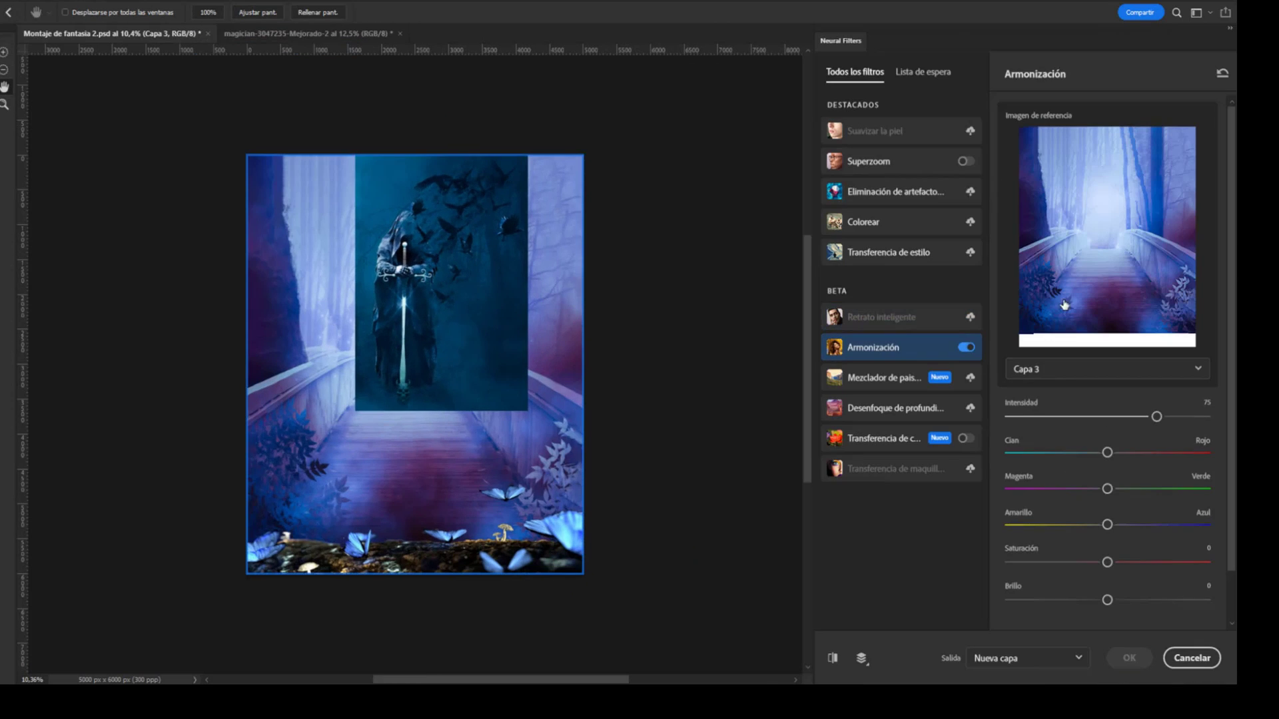
Harmonise the bridge layer toward blue and cyan with brightness +20, and apply it
left_click_drag(1107, 525, 1145, 525)
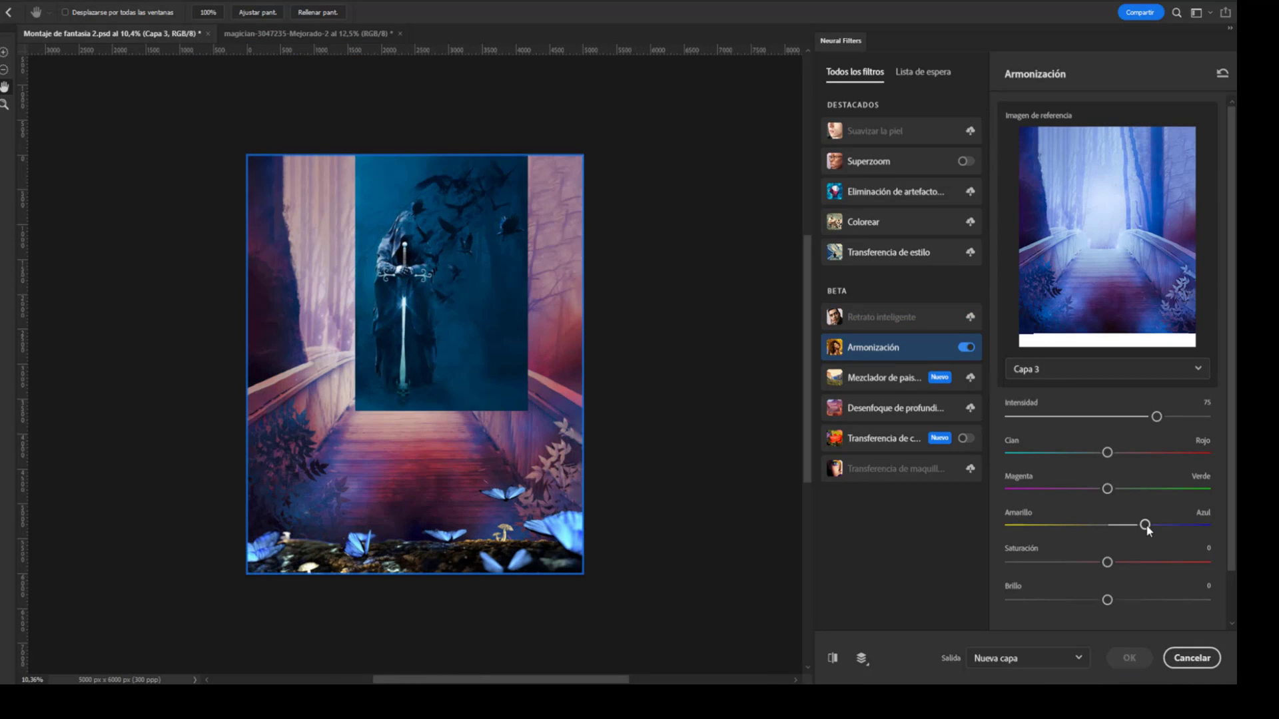
left_click_drag(1156, 416, 1151, 417)
left_click_drag(1107, 601, 1163, 600)
left_click_drag(1108, 452, 1027, 452)
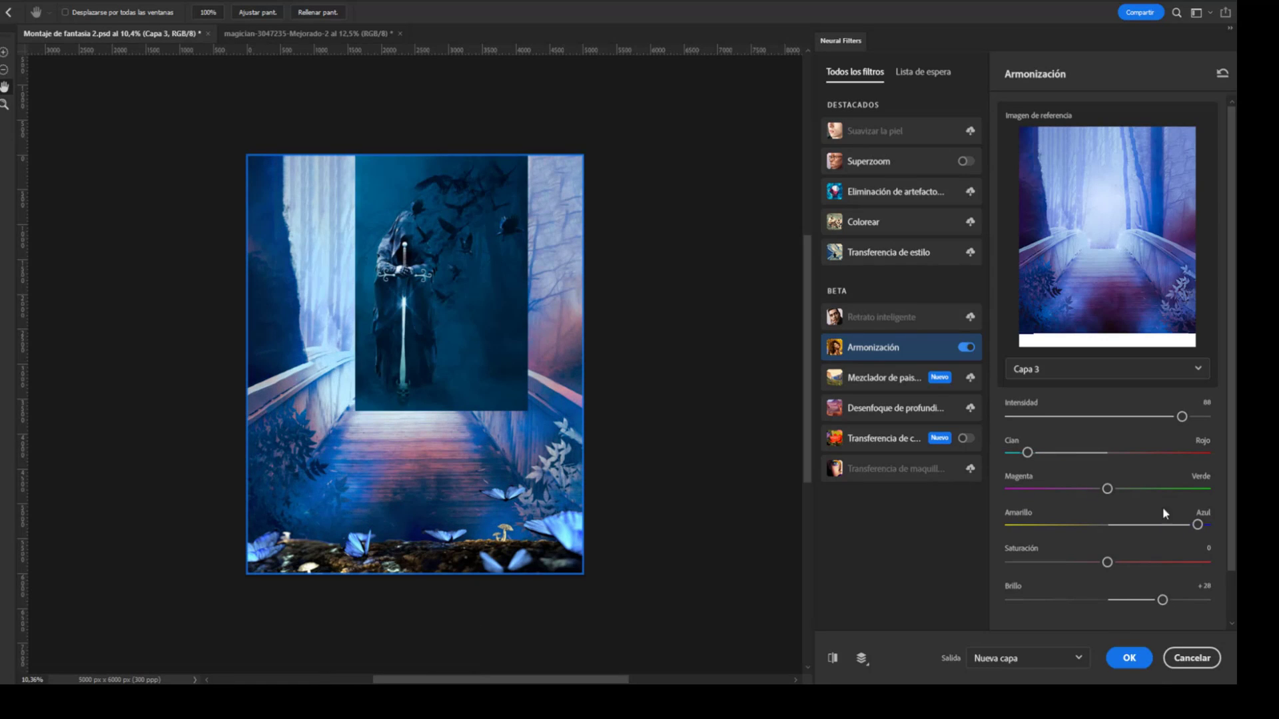
left_click(1130, 658)
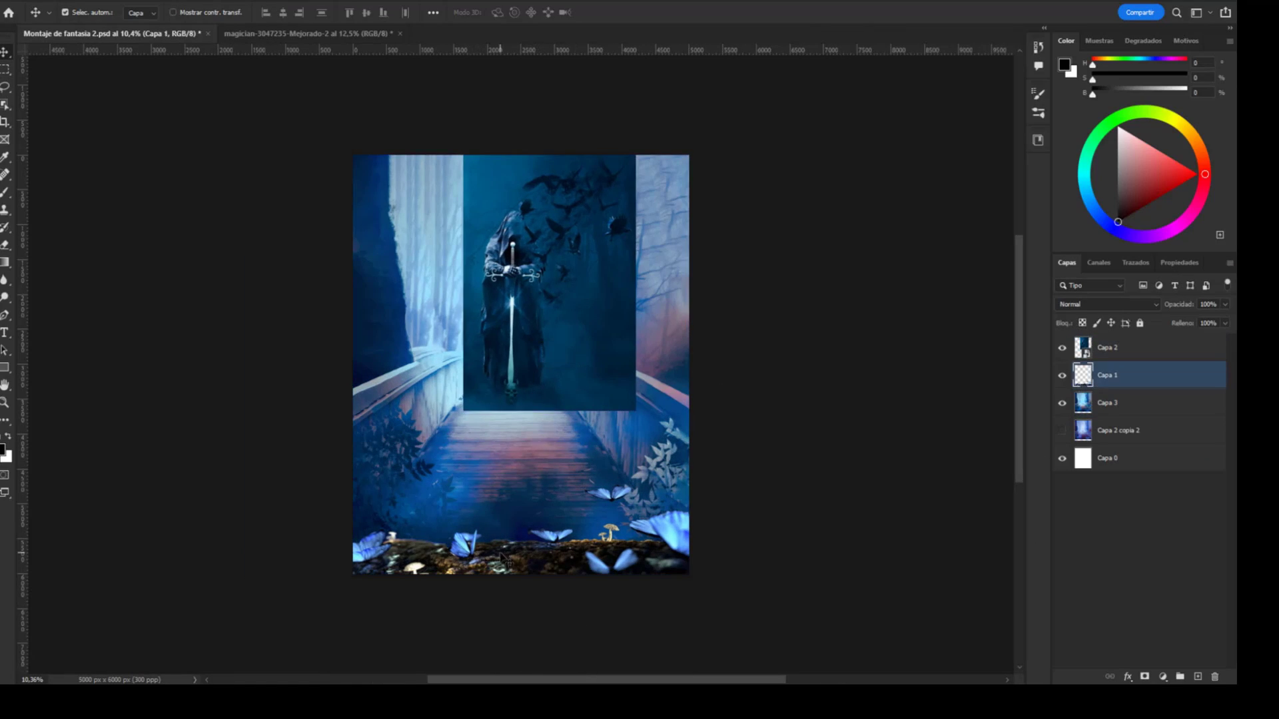
Harmonise the butterfly layer at intensity 91, slightly redder and bluer, then open the woman photo
key("ctrl+alt+f")
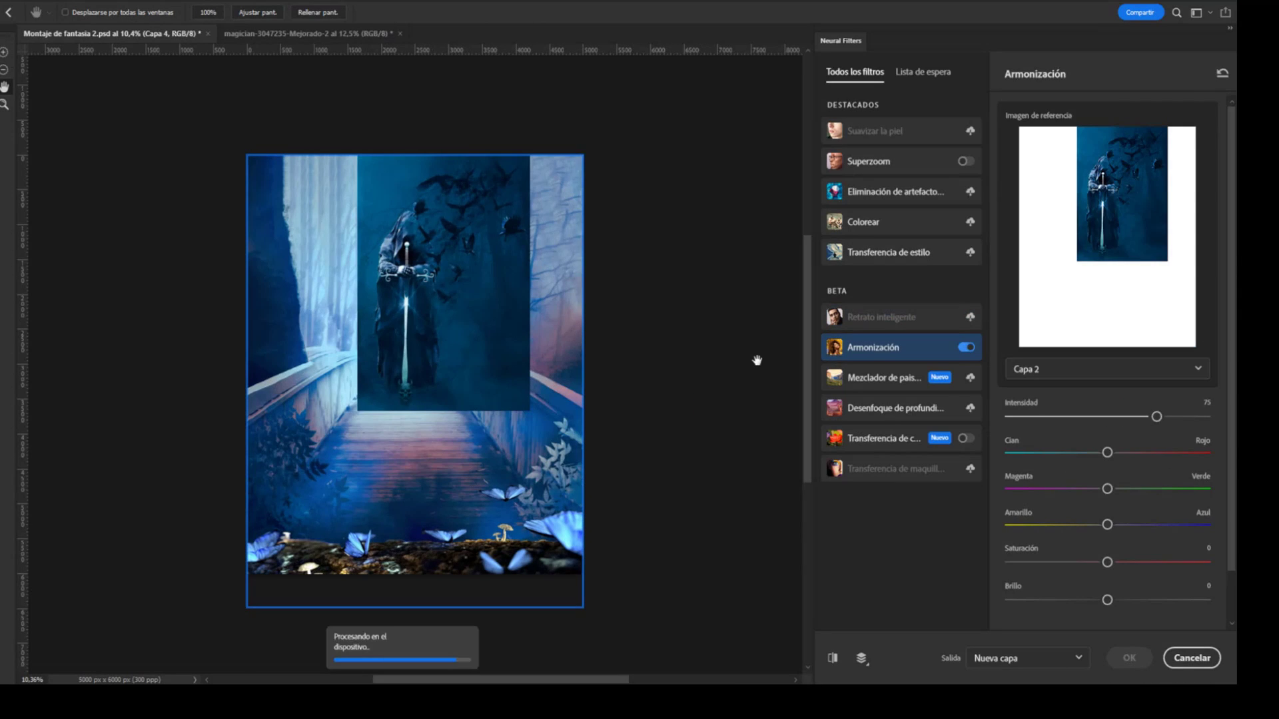
left_click_drag(1157, 417, 1188, 416)
left_click_drag(1108, 452, 1121, 453)
left_click_drag(1107, 525, 1161, 525)
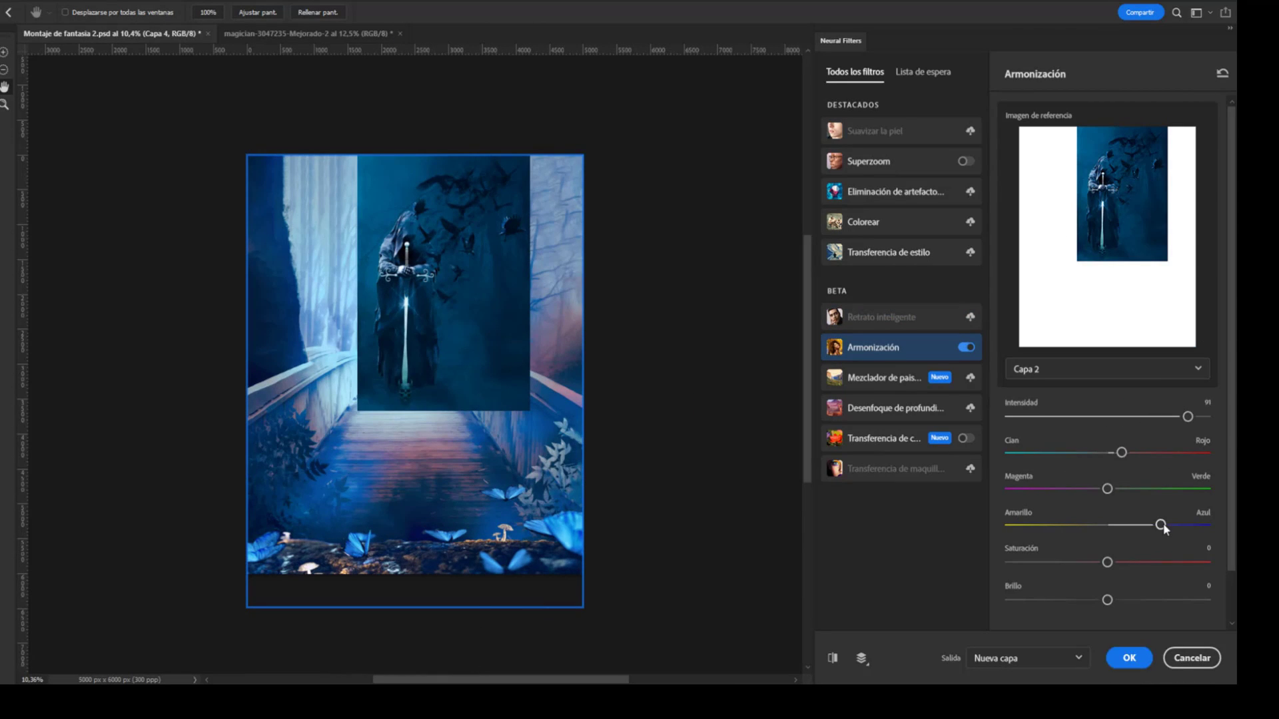
key("Return")
key("ctrl+o")
Open the woman photo, accept its colour profile, and dismiss the enhancement preview
double_click(214, 227)
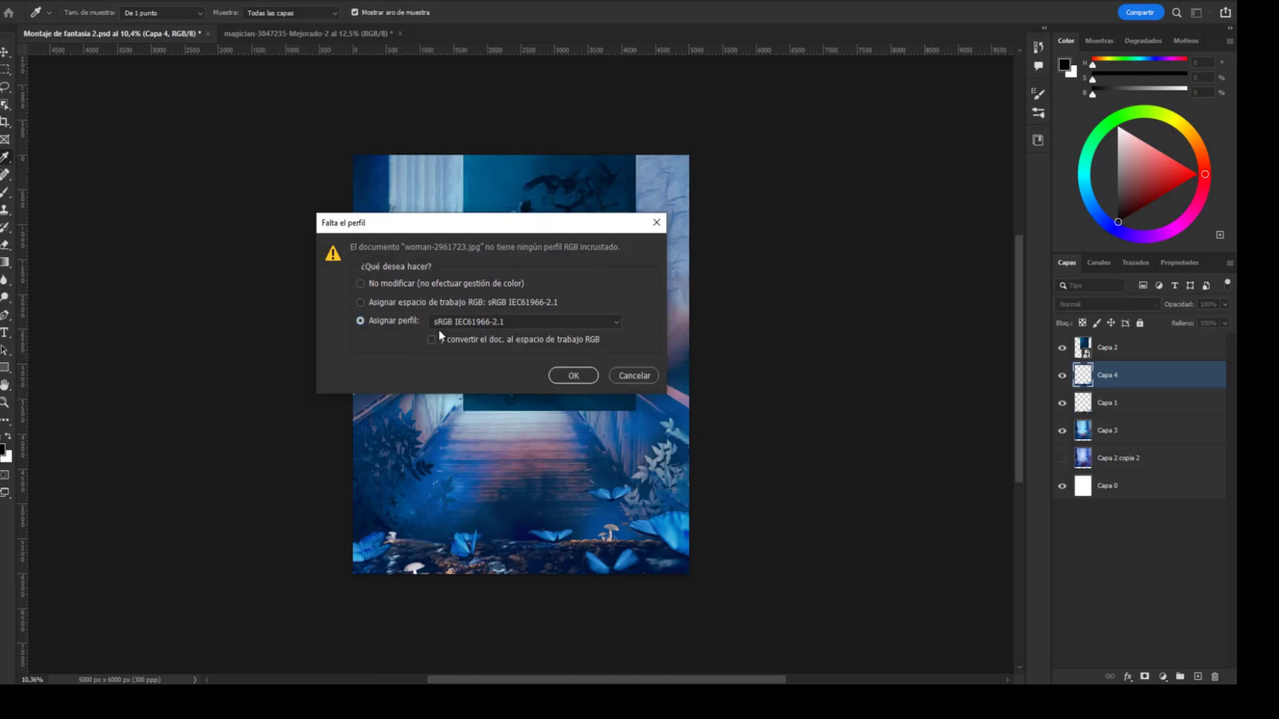
key("Return")
key("w")
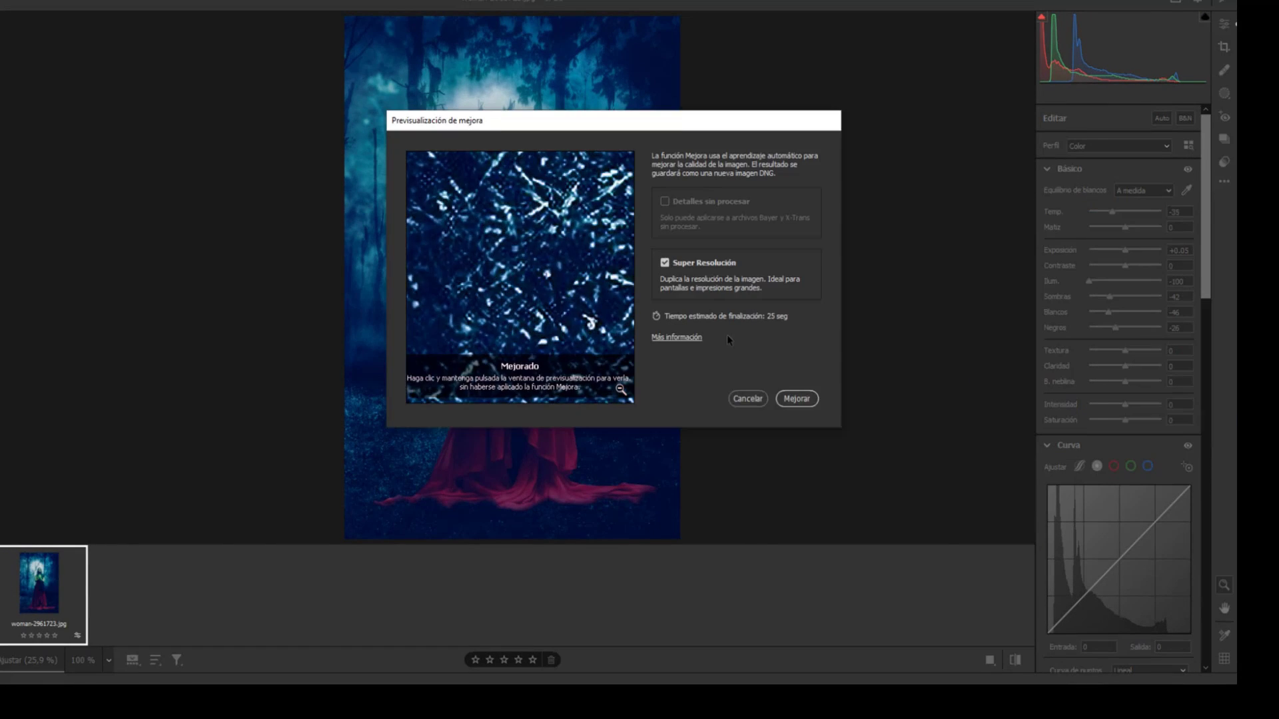
key("Escape")
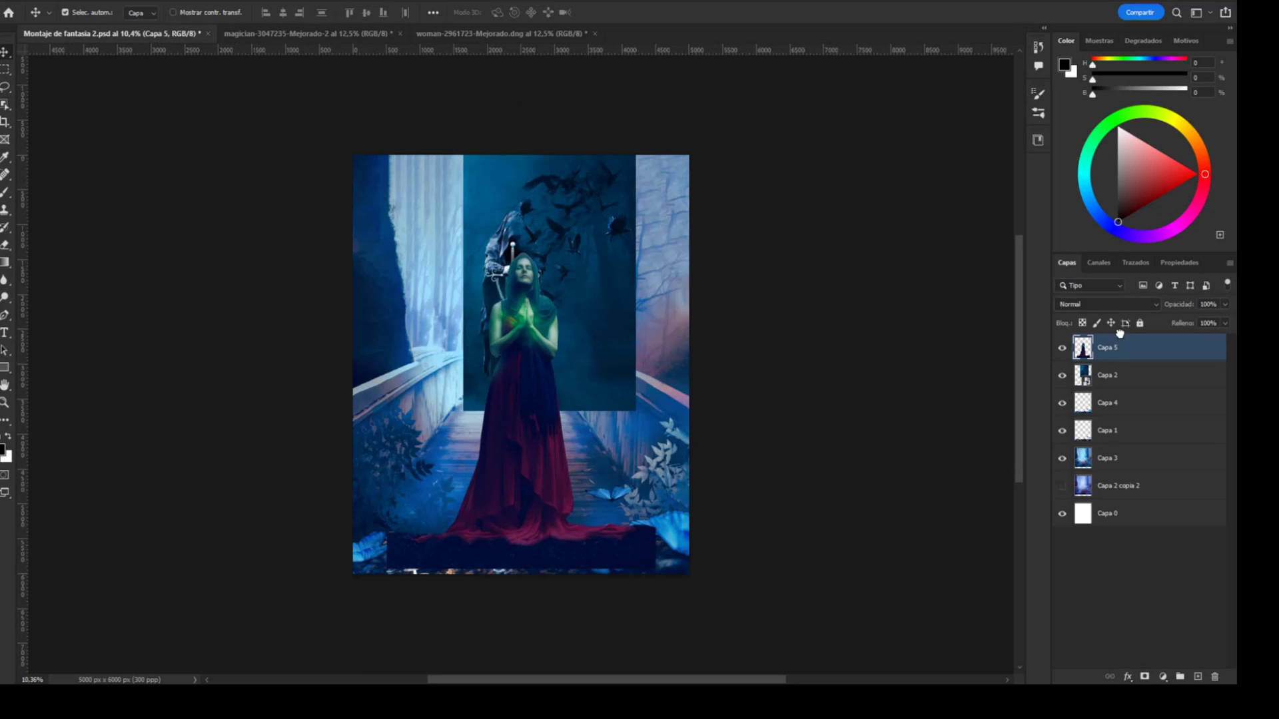
Move the butterfly strip to the top and name the layers Puente and Rocas mariposas
left_click_drag(1091, 444, 1086, 340)
left_click_drag(535, 517, 535, 525)
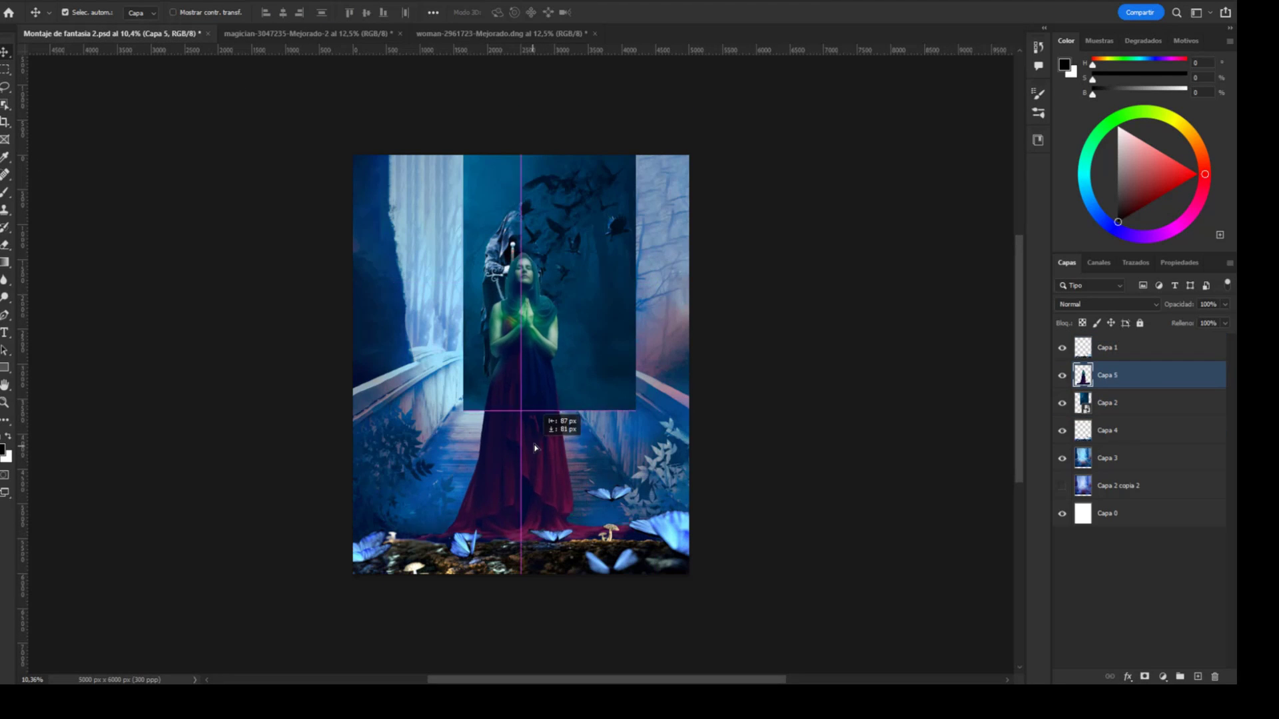
left_click(1079, 459)
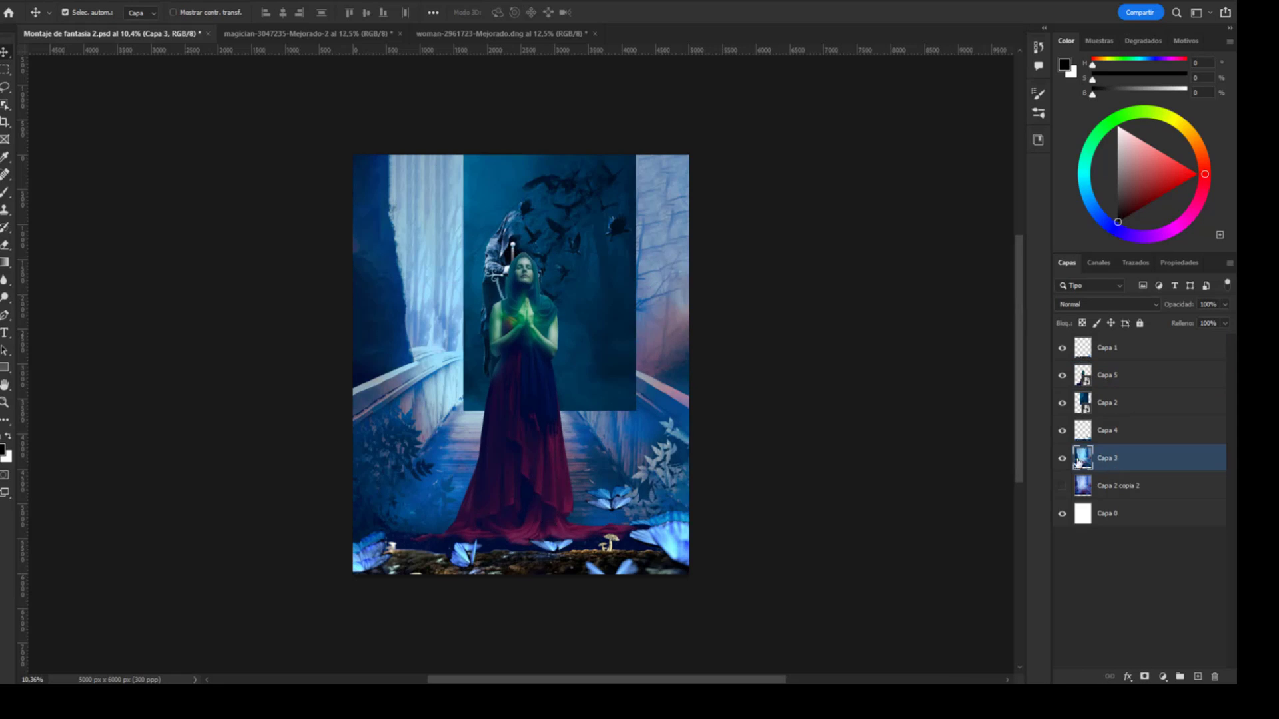
type("Puente")
key("Tab")
type("Rocas mariposas")
key("Tab")
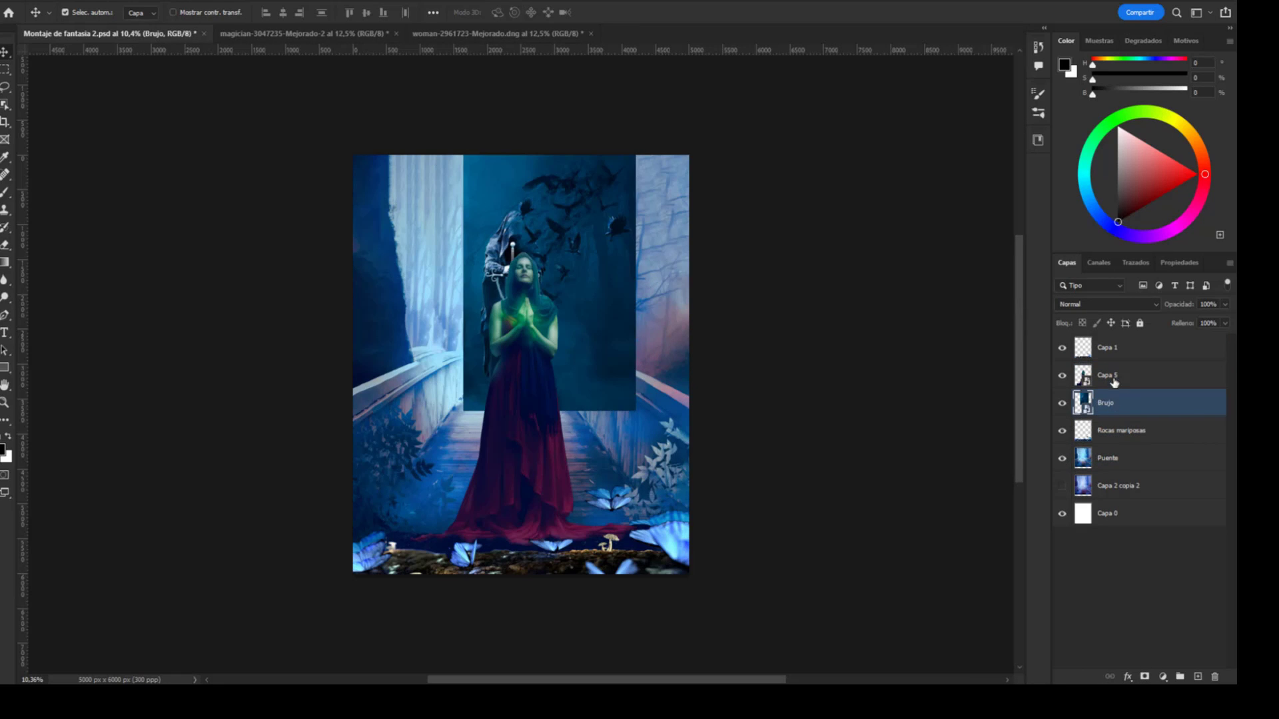
Shrink the woman lower onto the bridge and scale the wizard smaller and higher
left_click(523, 515)
key("ctrl+t")
left_click_drag(506, 246, 506, 326)
key("Return")
left_click_drag(534, 274, 538, 229)
key("ctrl+t")
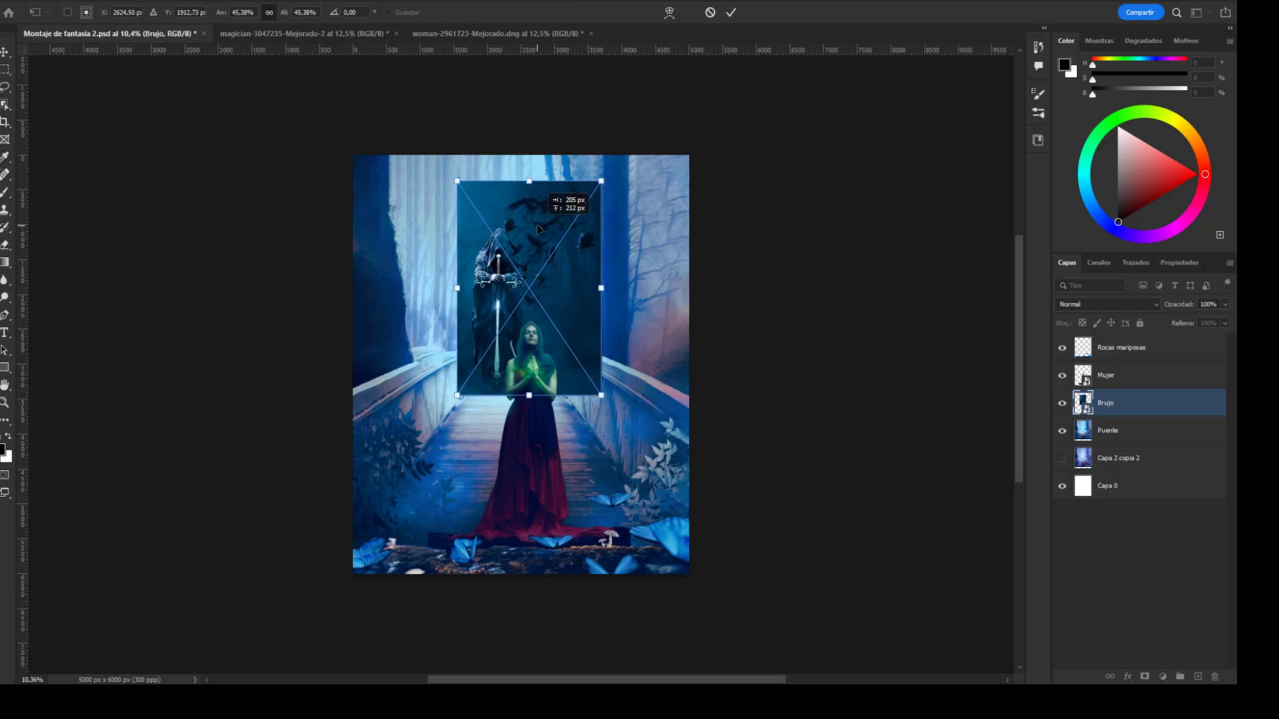
key("Return")
scroll(507, 101, "up", 3)
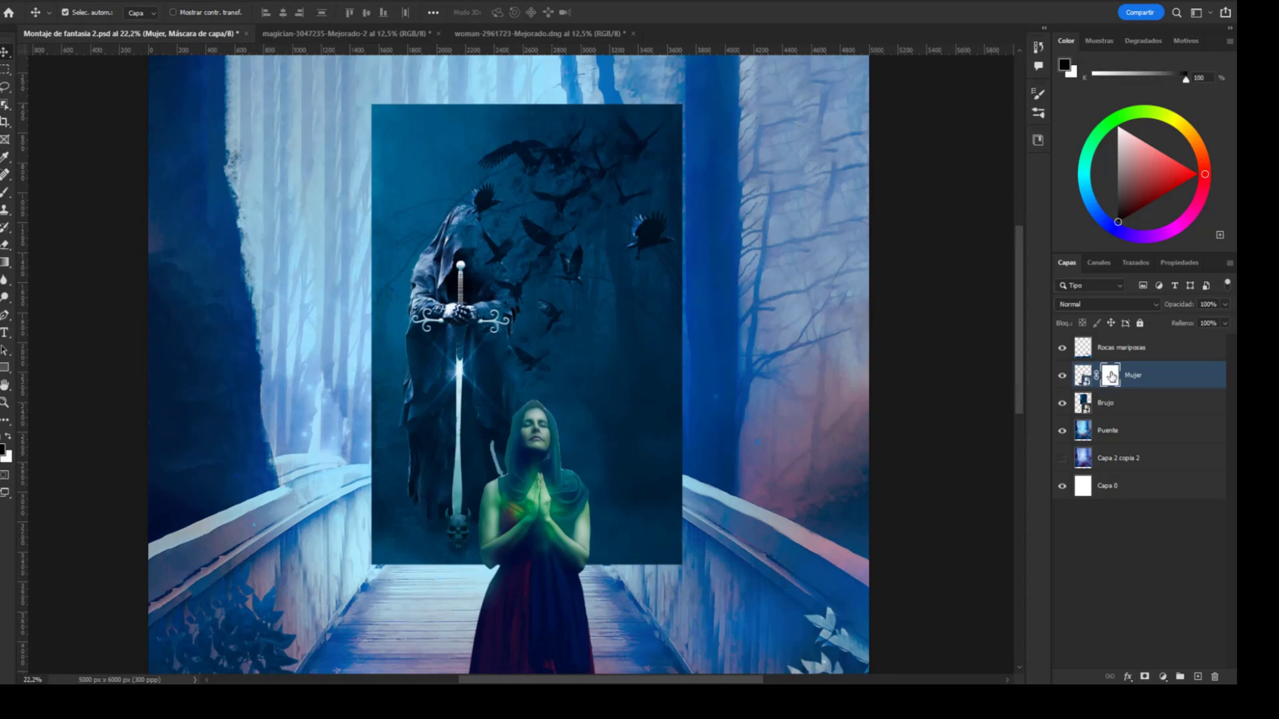
Set the wizard layer to Trama (Screen) blend mode and pick a smaller brush
left_click(1105, 402)
left_click(1106, 304)
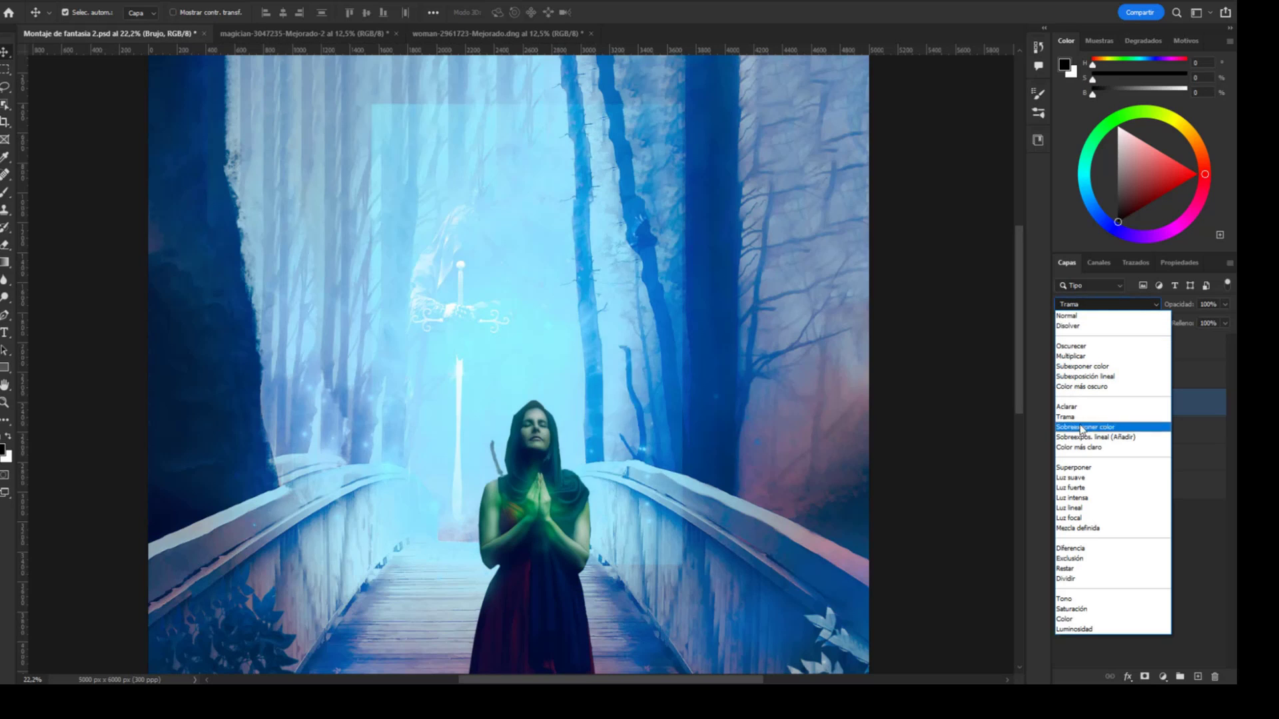
left_click(1066, 416)
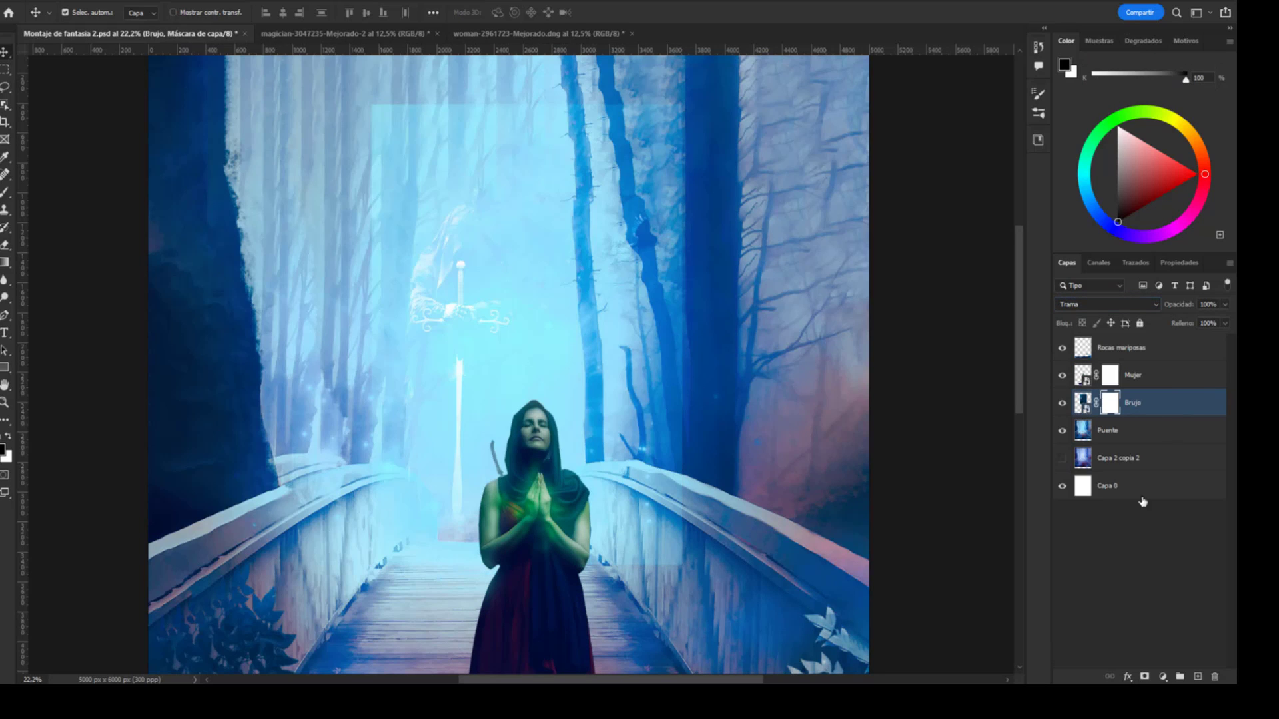
right_click(390, 207)
key("Return")
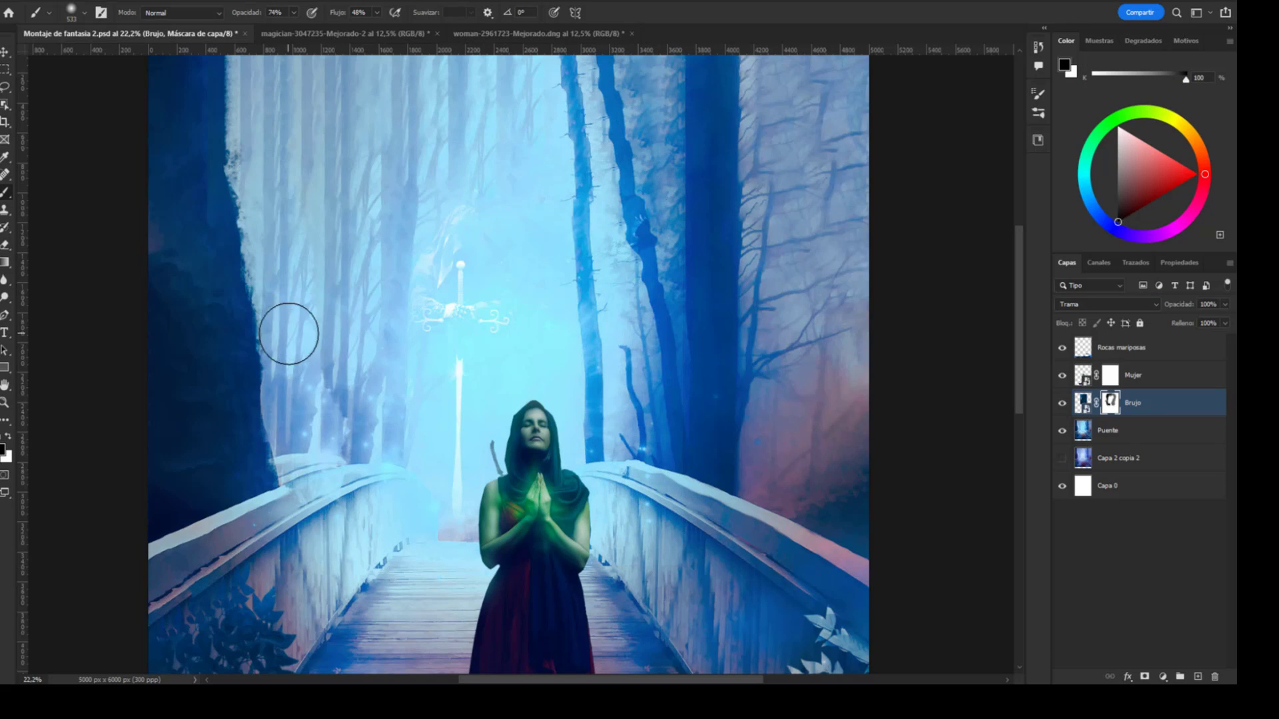
Clip a Selective Color adjustment to the wizard, reducing cyan and adjusting the neutral tones
left_click_drag(773, 270, 1095, 45)
left_click_drag(1140, 131, 1077, 124)
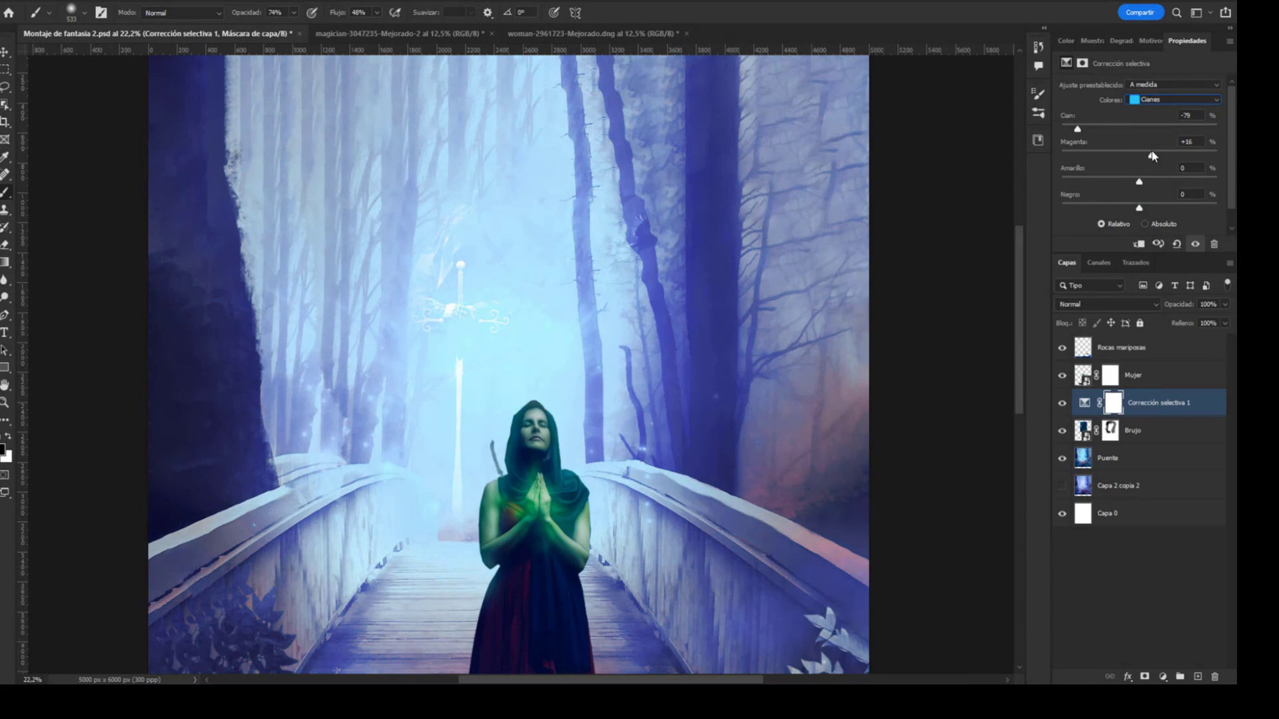
key("ctrl+alt+g")
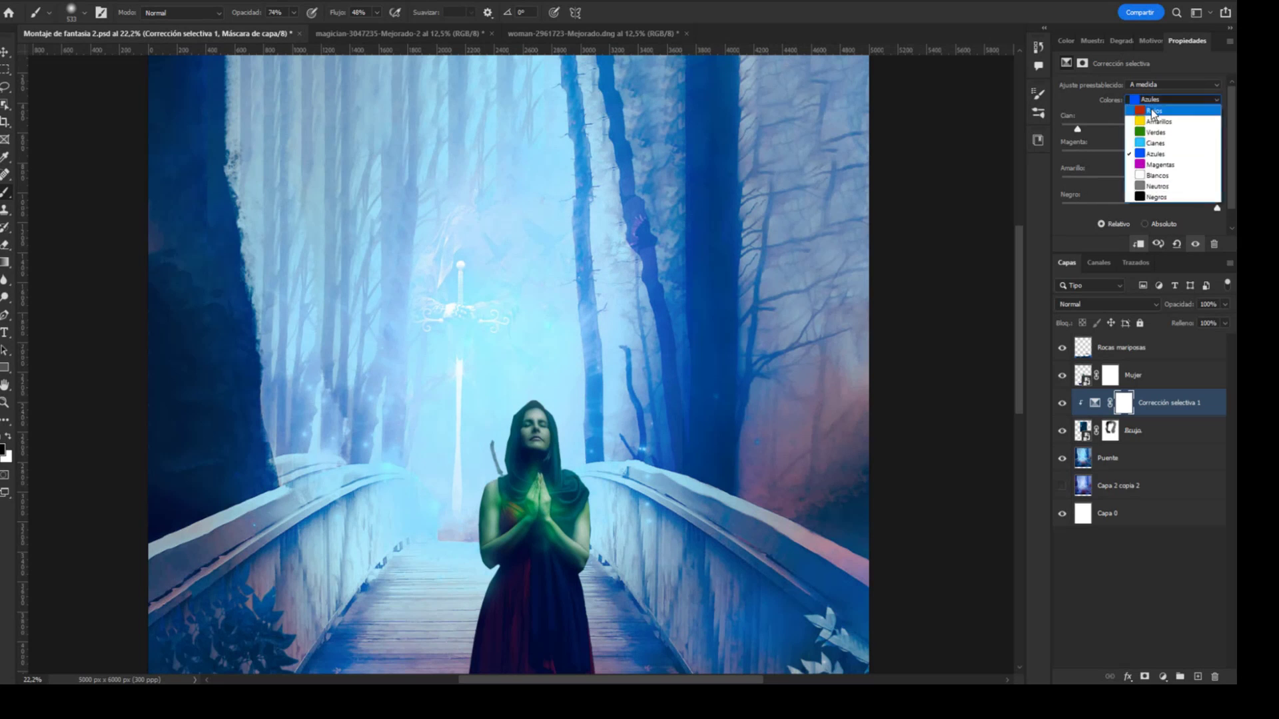
left_click(1153, 141)
left_click(1154, 99)
left_click(1157, 186)
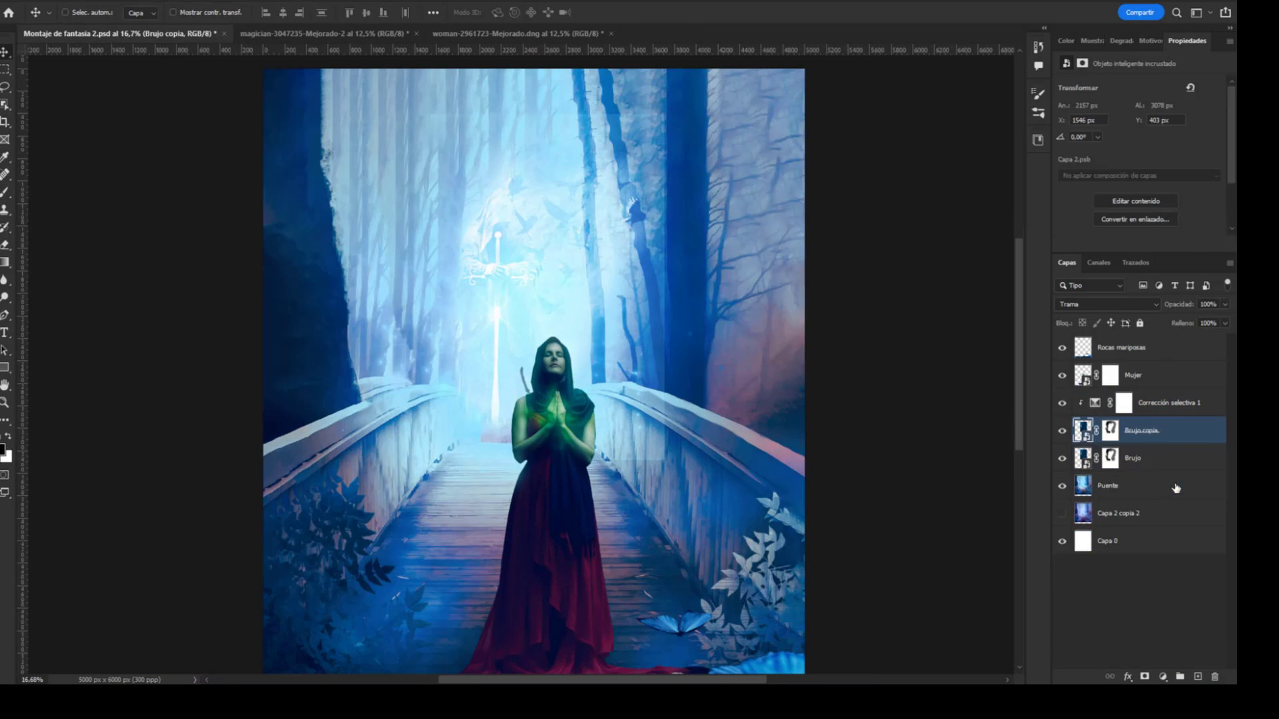
Set a wizard copy to Superponer (Overlay), then solo a new copy for object selection
left_click(1106, 304)
left_click(1092, 473)
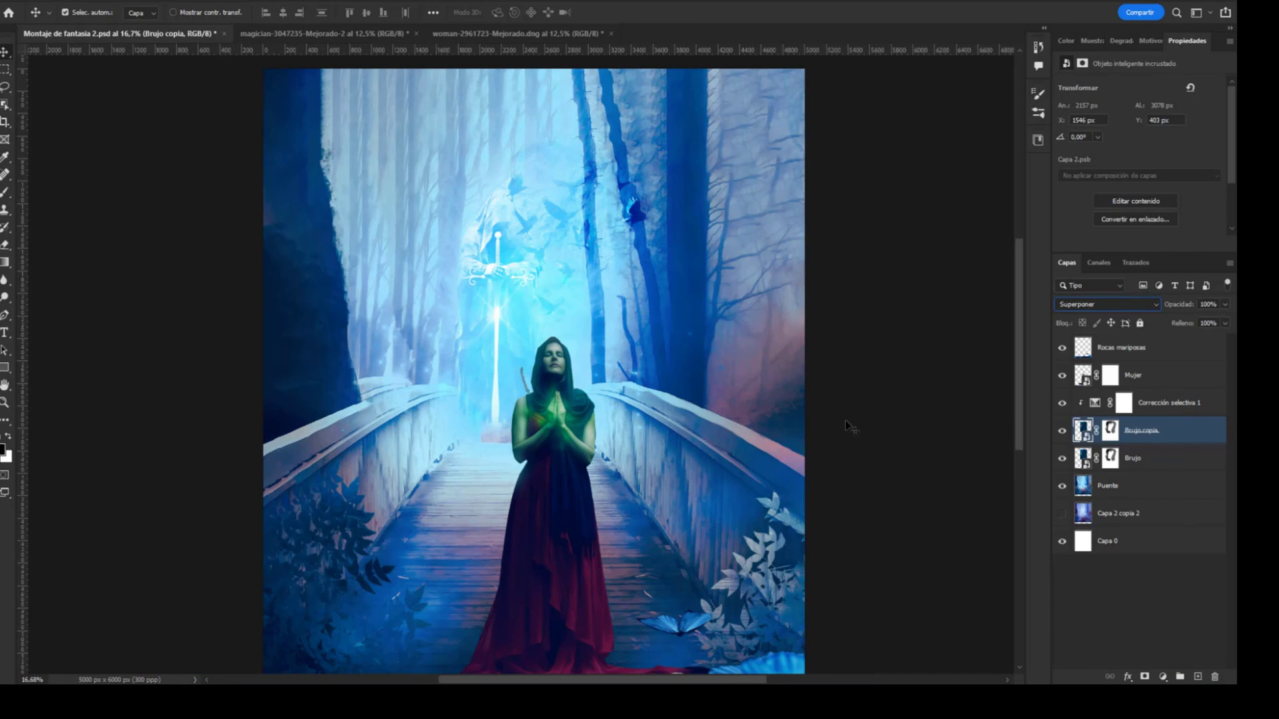
left_click(1110, 431)
key("b")
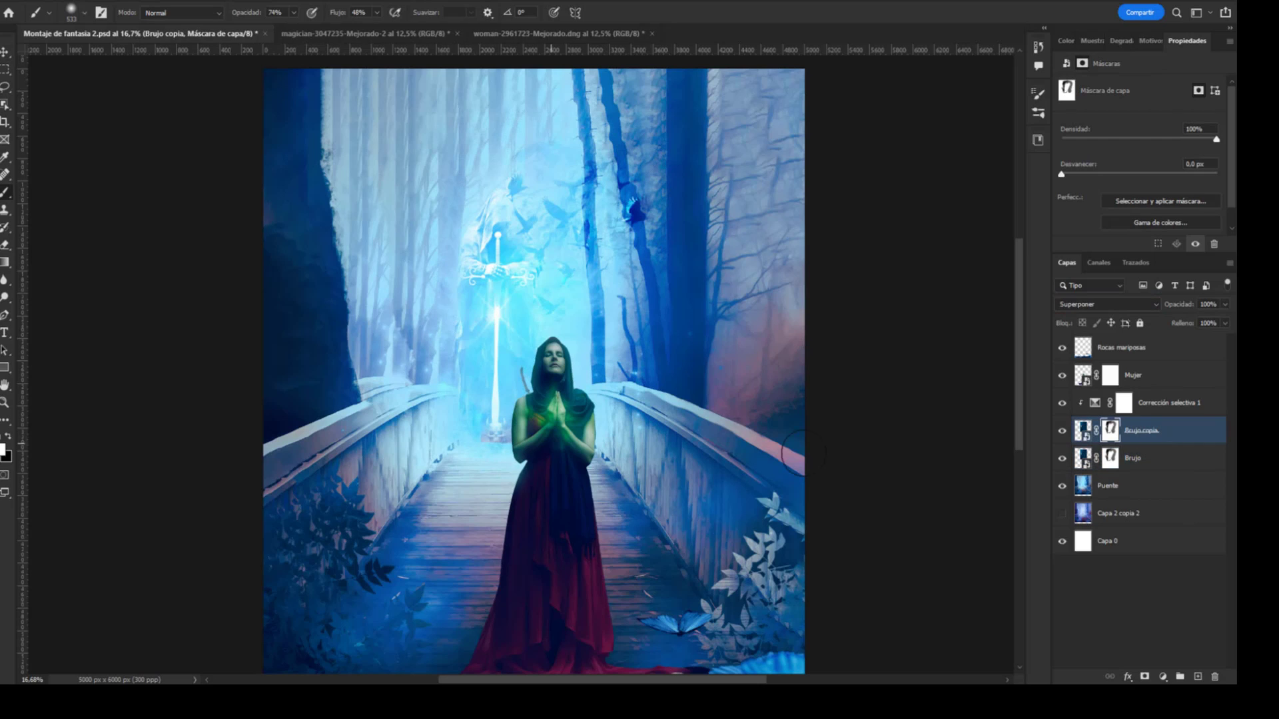
left_click_drag(1142, 430, 1133, 541)
left_click(1062, 541, "alt")
key("w")
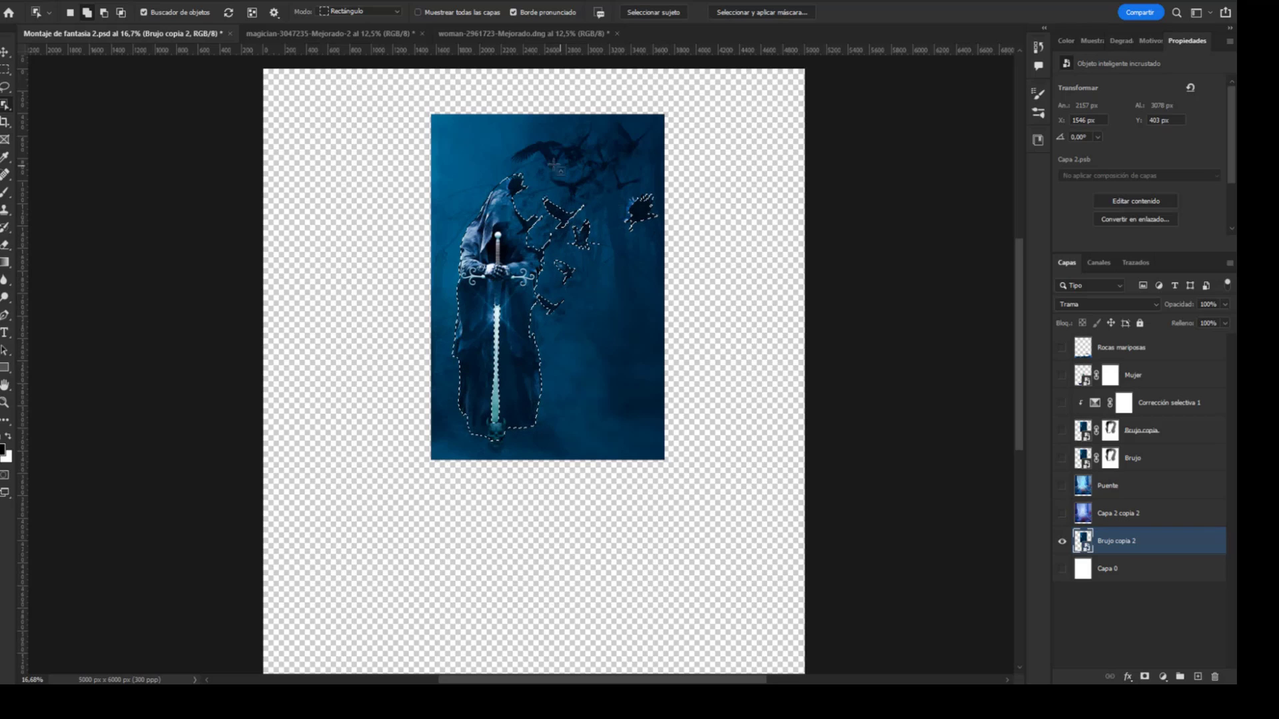
Cut the selected wizard and crows onto their own layer and place it under the woman
key("l")
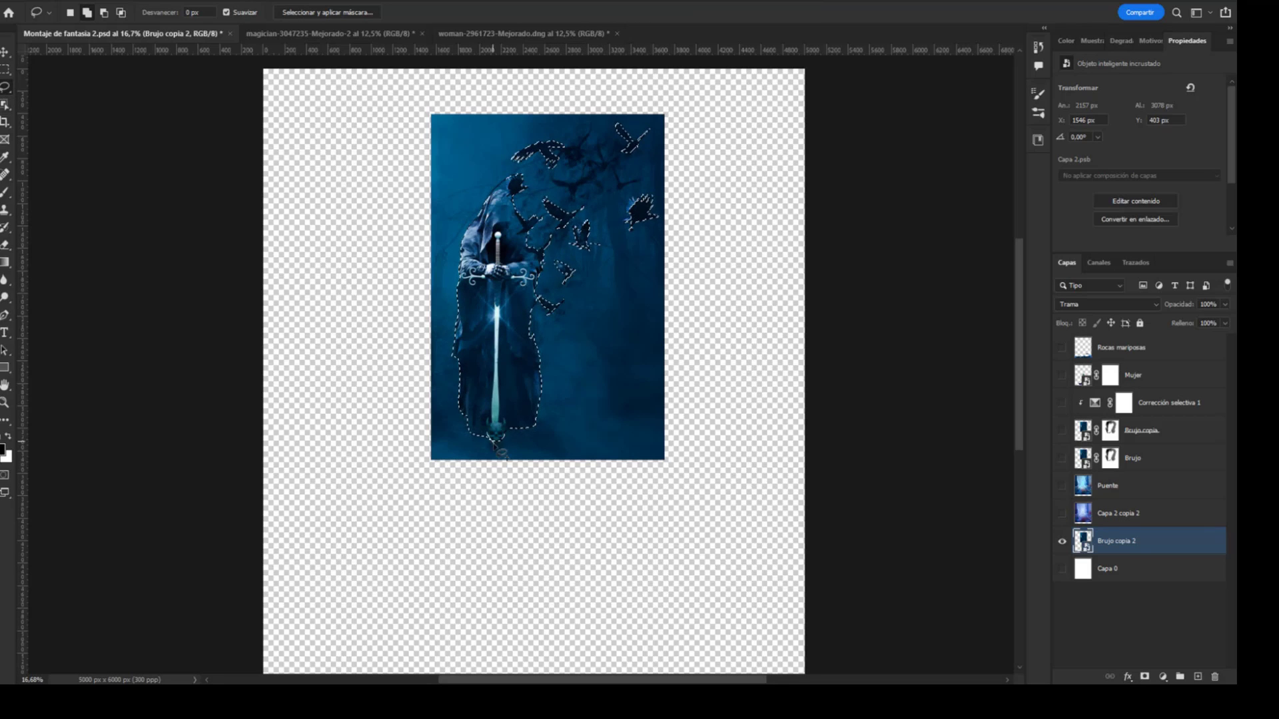
right_click(1133, 541)
left_click(966, 320)
left_click(199, 46)
key("Delete")
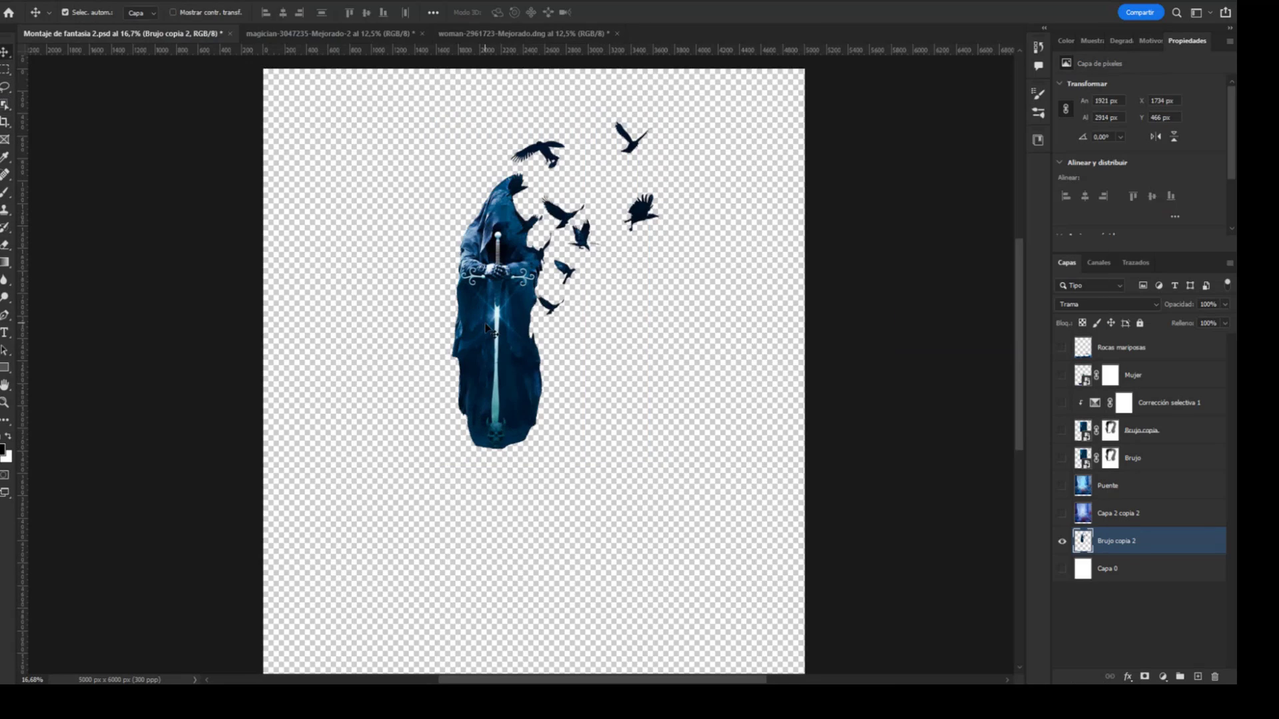
left_click_drag(1132, 540, 1132, 430)
left_click(1062, 513)
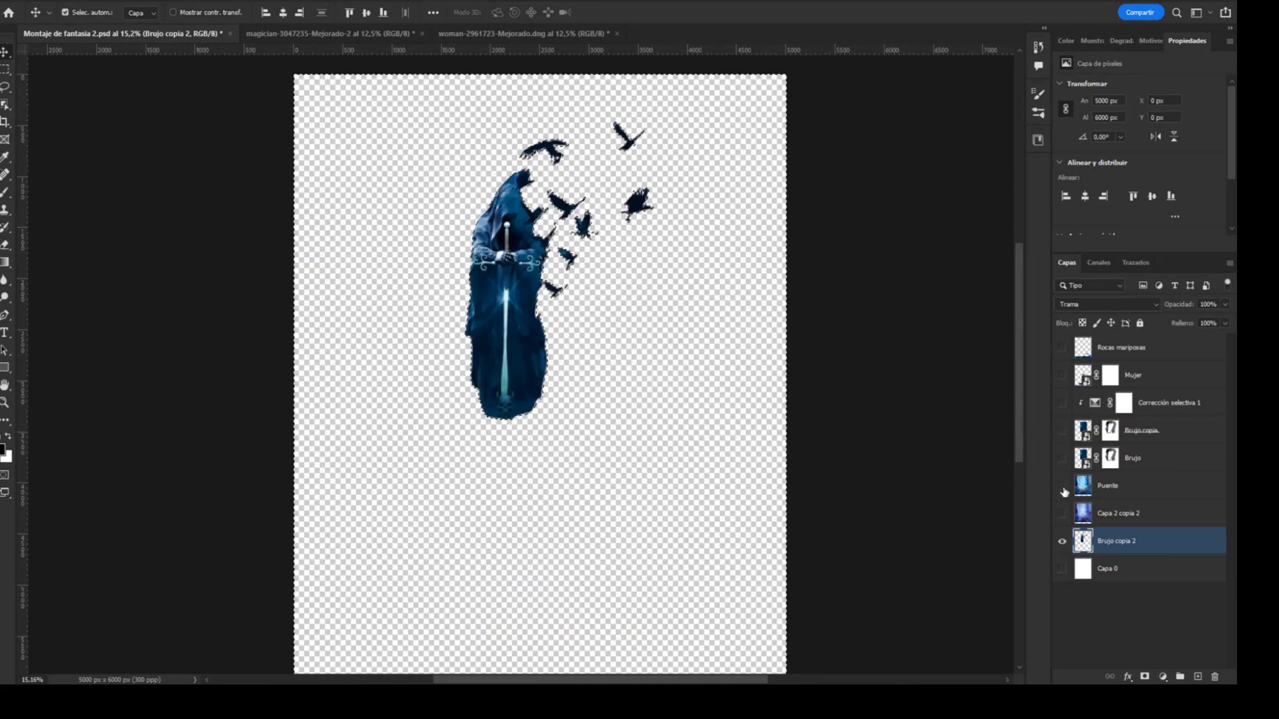
left_click(1064, 492)
left_click_drag(1133, 541, 1132, 403)
Set the cut-out wizard layer to Normal blend mode at low opacity
left_click(1106, 304)
left_click(1079, 325)
left_click(1225, 304)
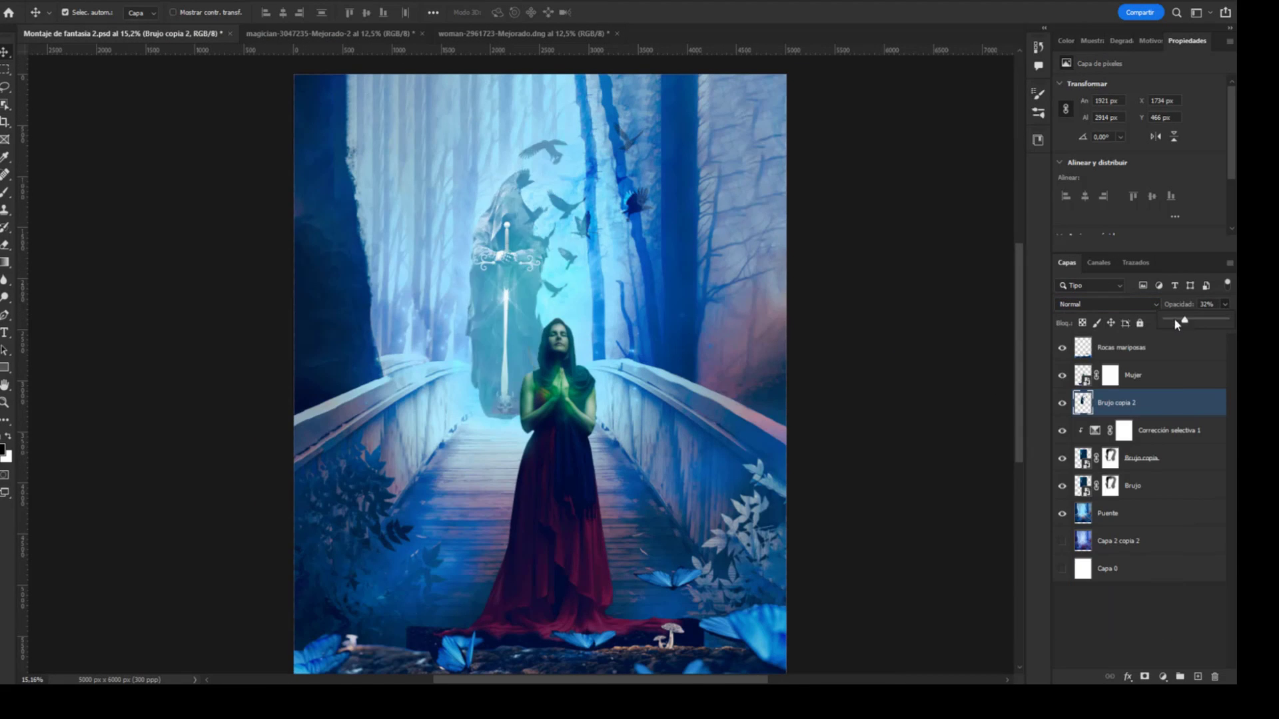
left_click_drag(1174, 318, 1194, 324)
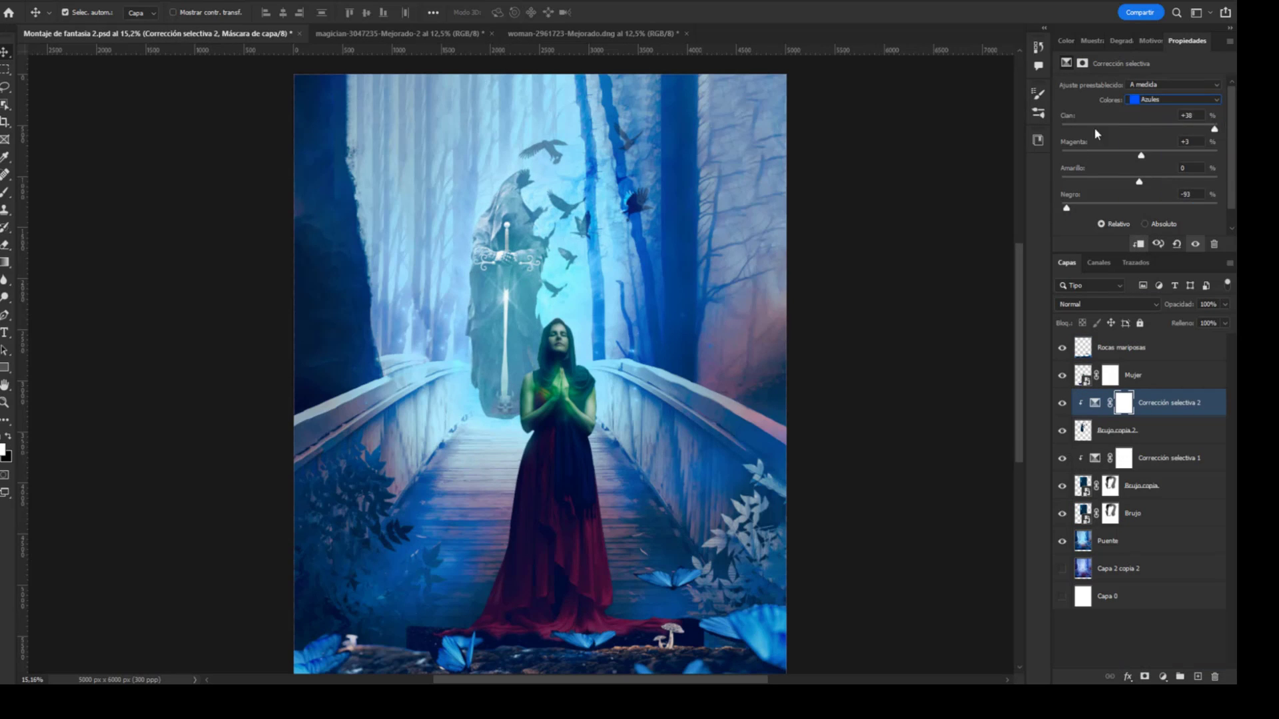
Tweak the Blues' magenta, yellow and black to brighten the wizard, then save as a new file
left_click_drag(1141, 206, 1061, 207)
left_click_drag(1139, 155, 1130, 155)
left_click_drag(1139, 181, 1138, 182)
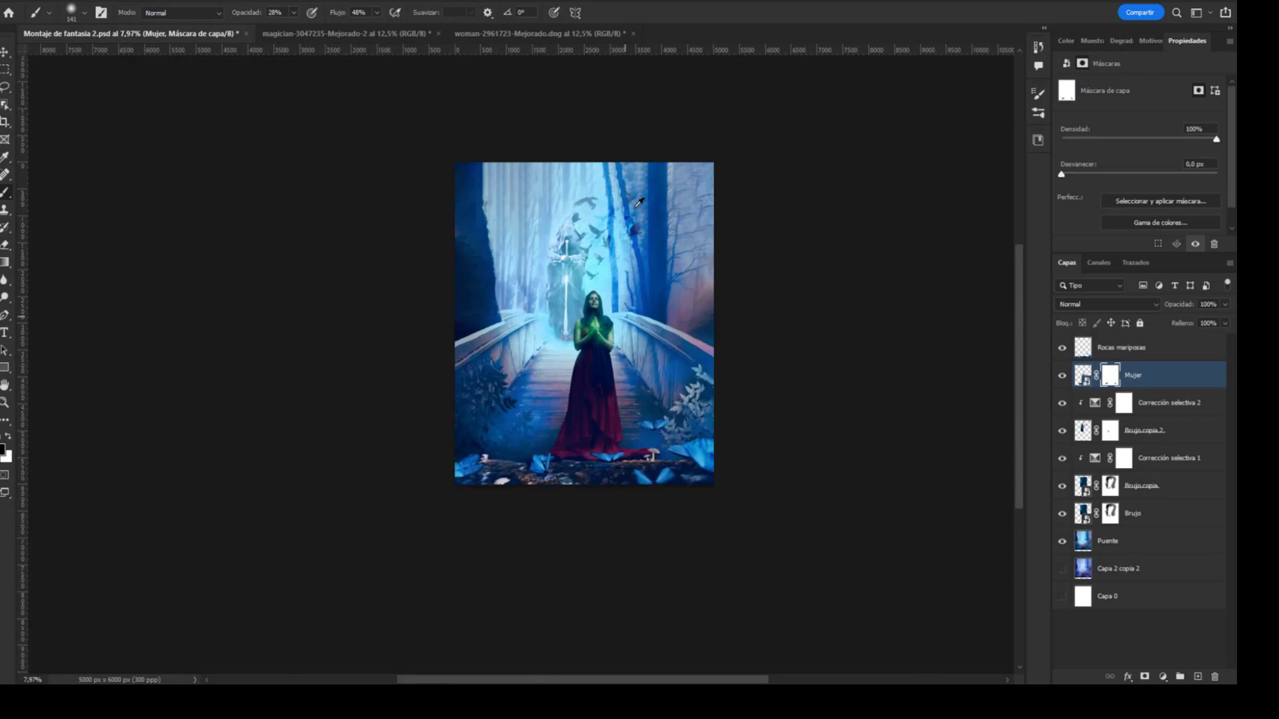
key("shift+ctrl+s")
Save as Montaje de fantasia 3.psd and add a Selective Color adjustment above the woman
key("Return")
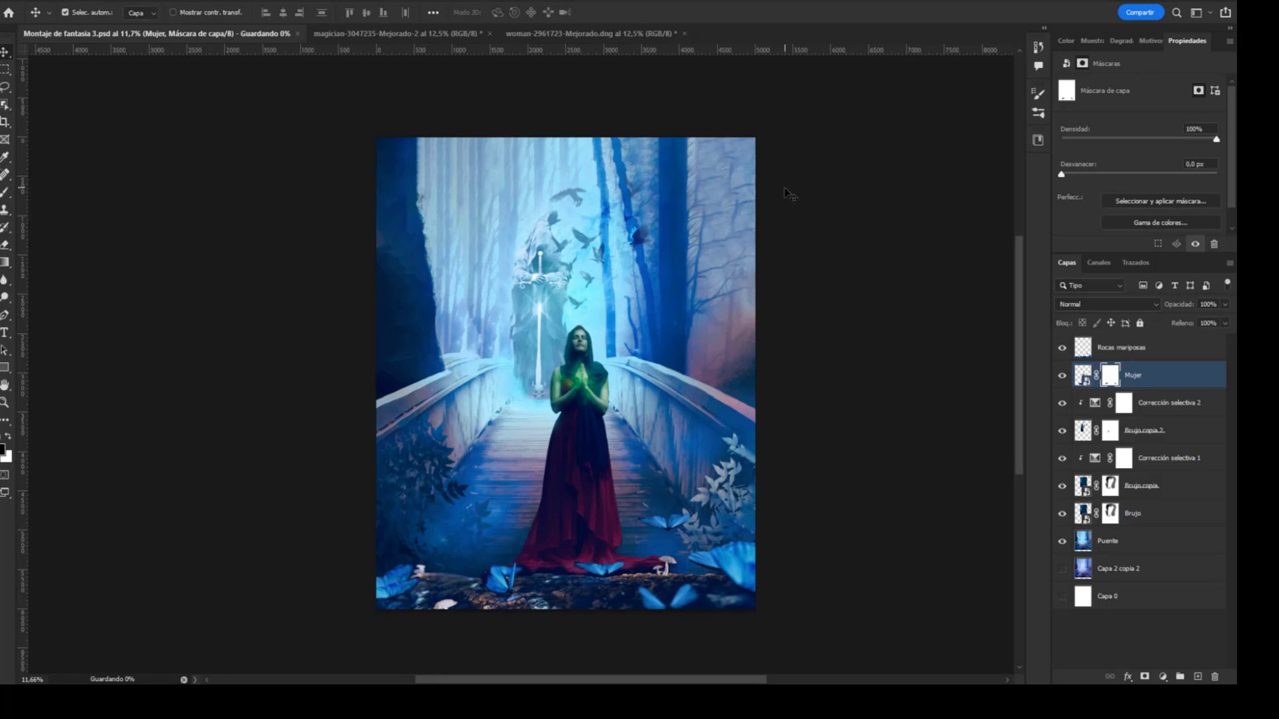
left_click(1163, 676)
left_click(1179, 656)
left_click(1176, 100)
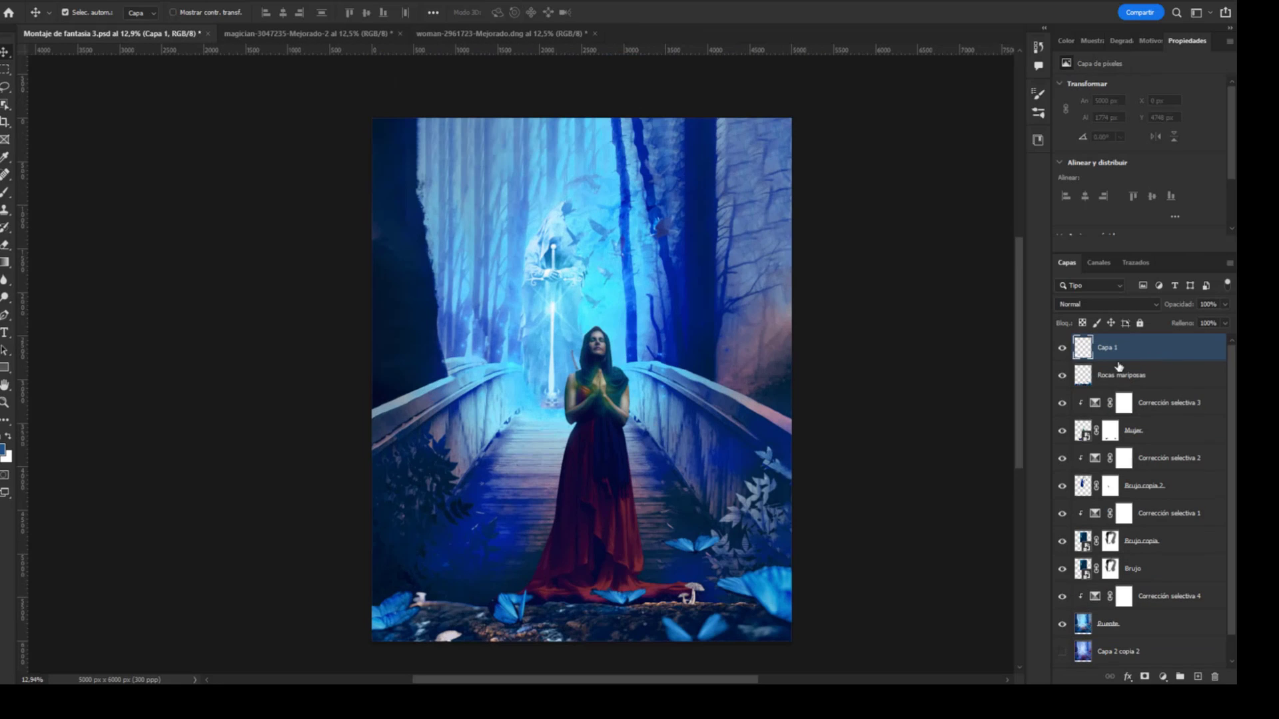
Set the top layer to Luz intensa (Vivid Light) and add a new empty layer
scroll(612, 425, "down", 2)
left_click(1106, 304)
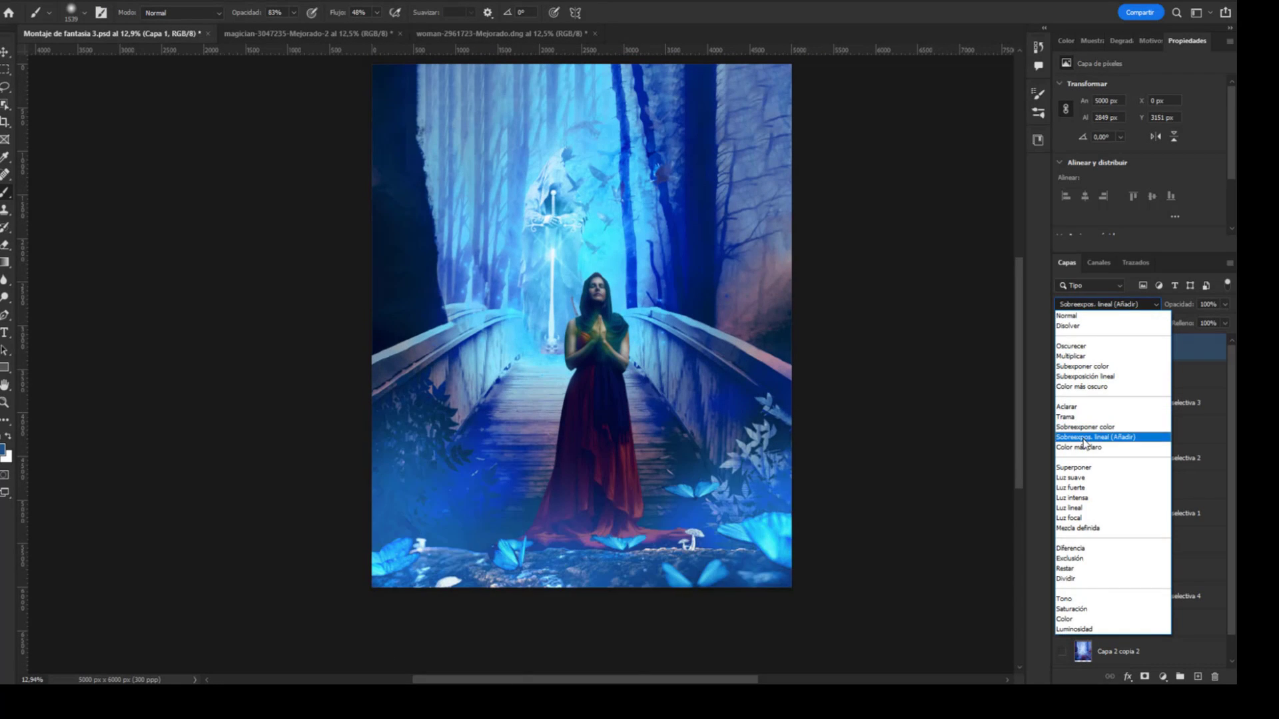
left_click(1080, 497)
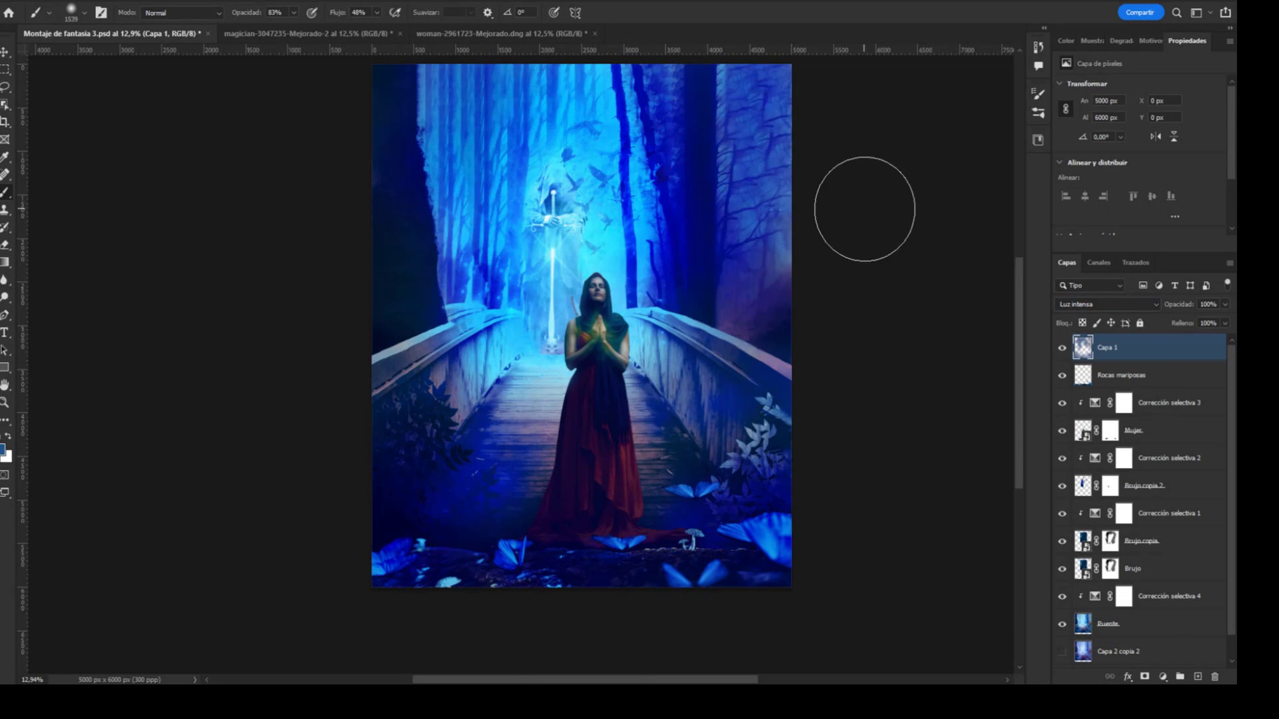
key("ctrl+v")
left_click(1106, 304)
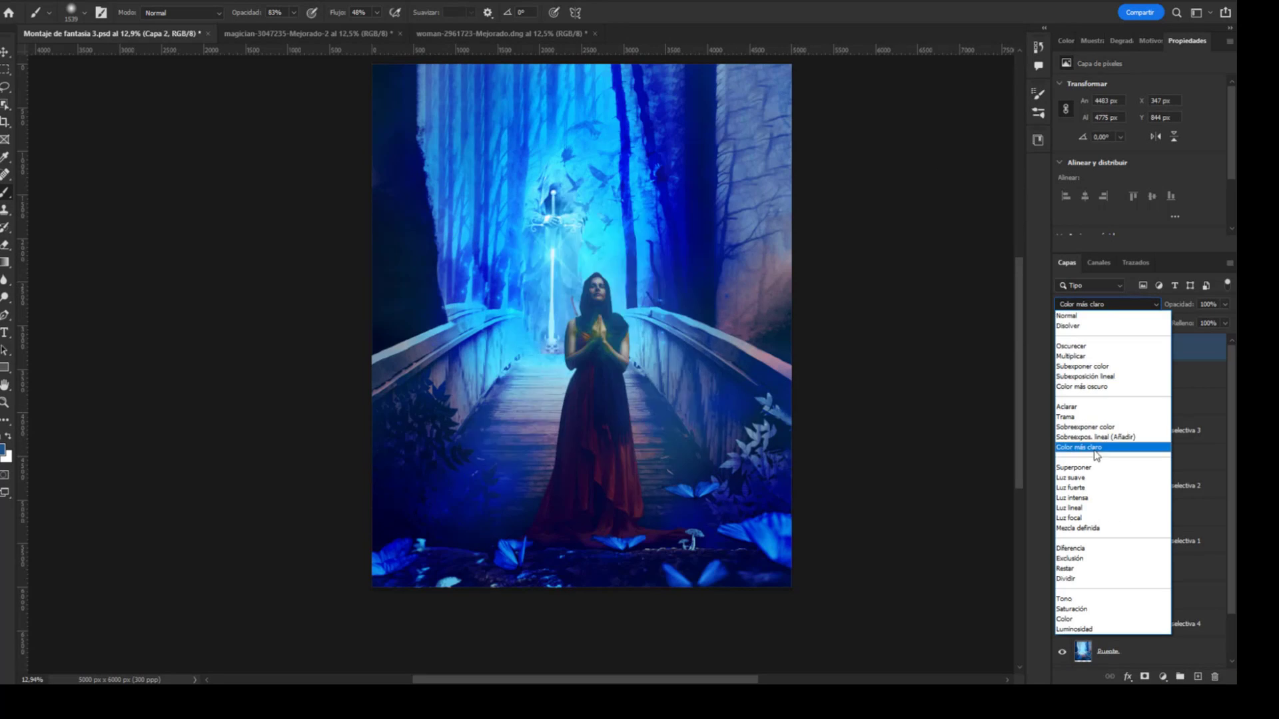
left_click(1133, 430)
left_click(1106, 304)
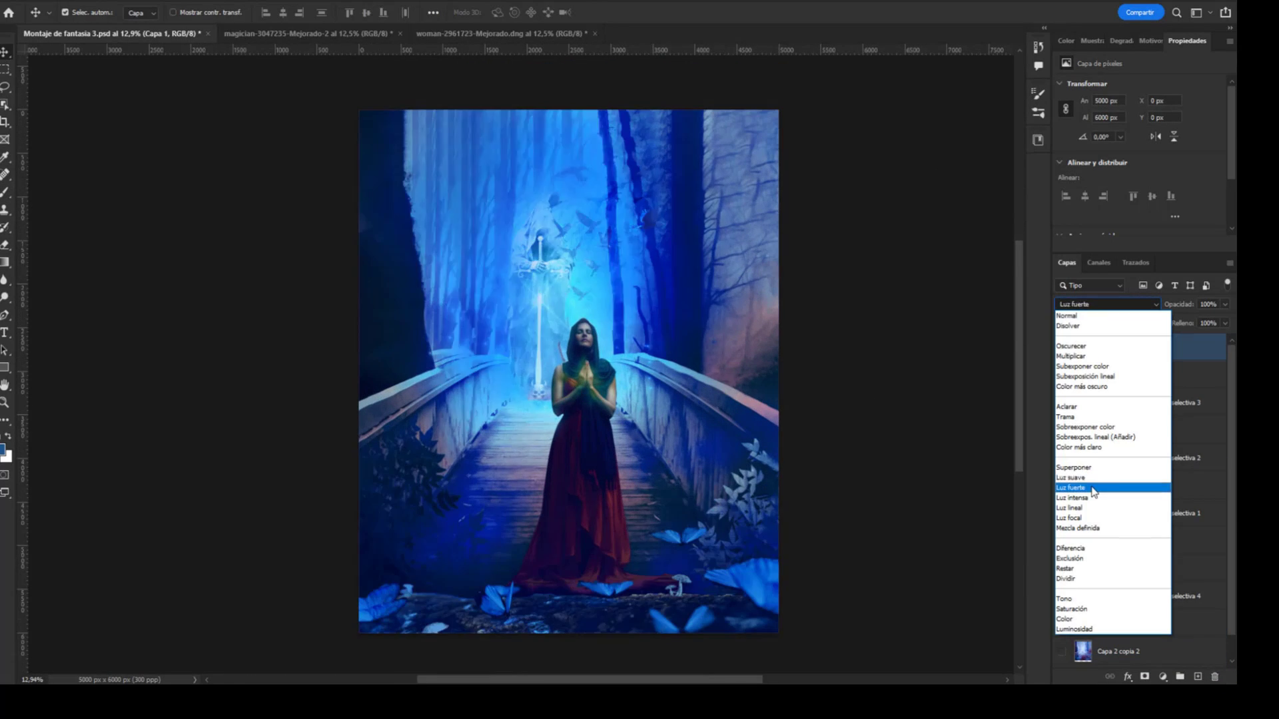
right_click(1159, 431)
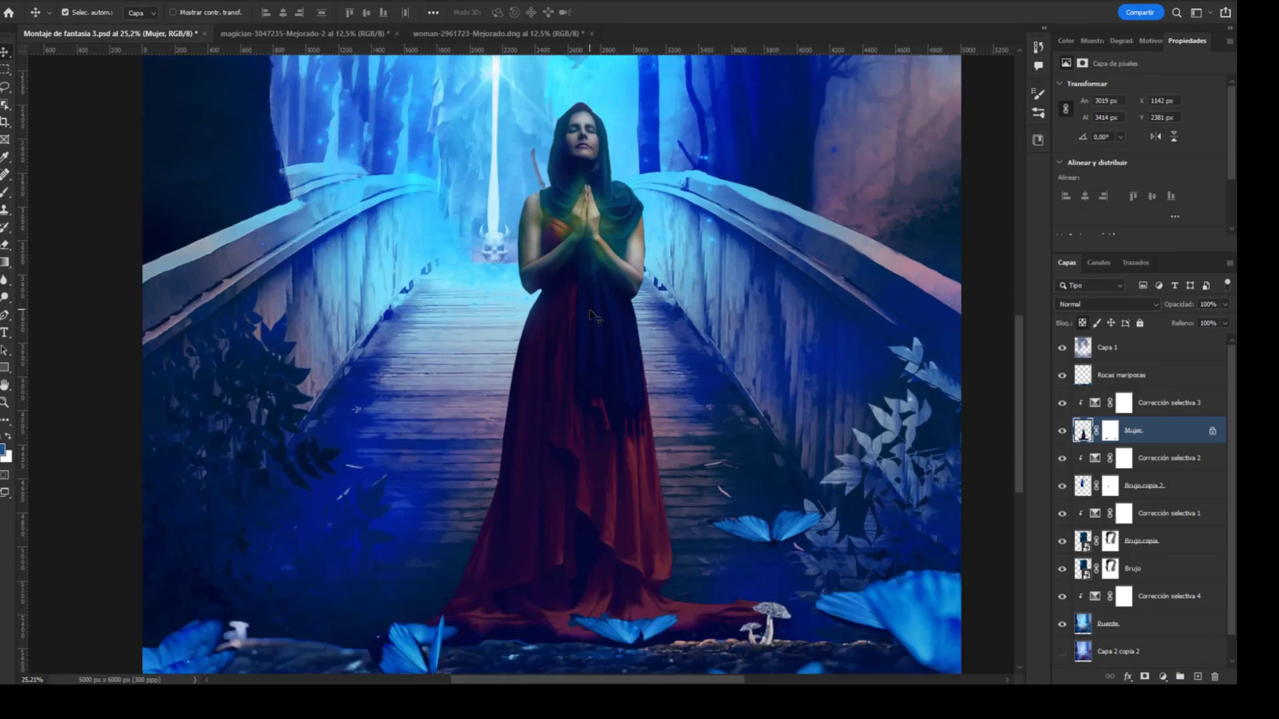
Paint a cyan glow along the woman's hood, arms and dress edges in Linear Dodge mode
scroll(563, 167, "up", 5)
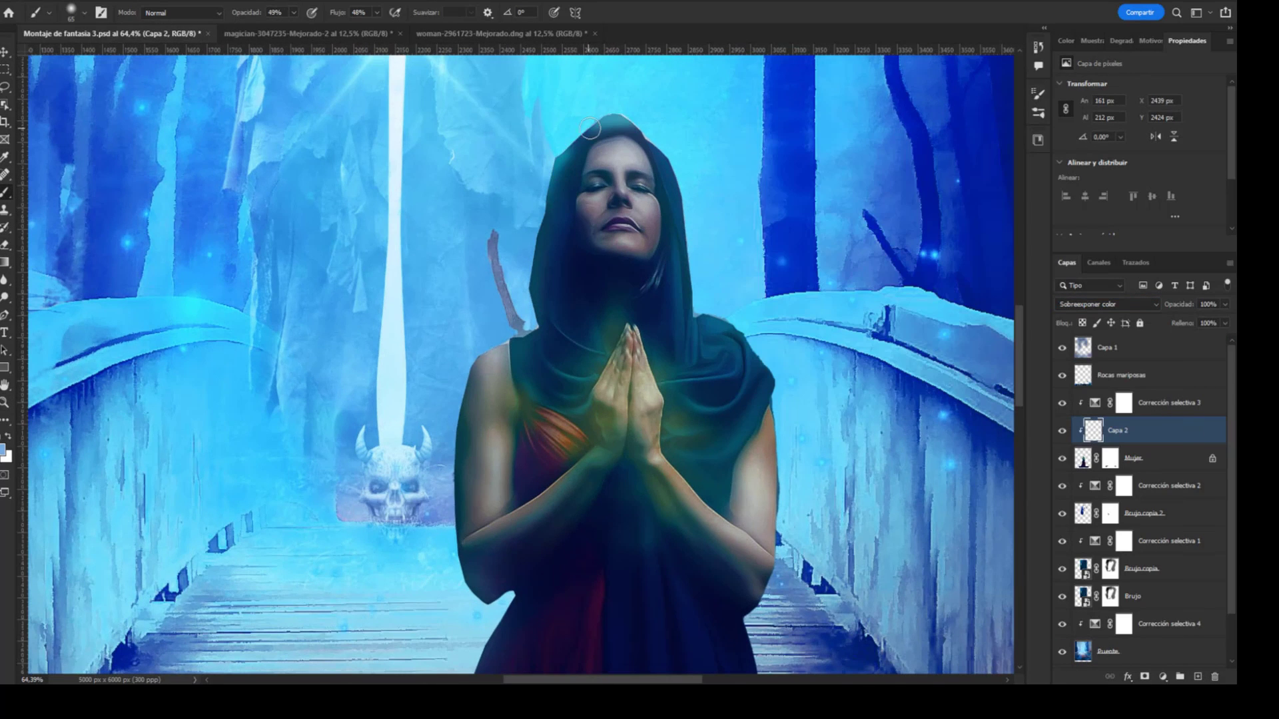
mouse_move(590, 128)
left_mouse_down()
mouse_move(475, 389)
mouse_move(466, 603)
mouse_move(740, 460)
mouse_move(766, 606)
left_mouse_up()
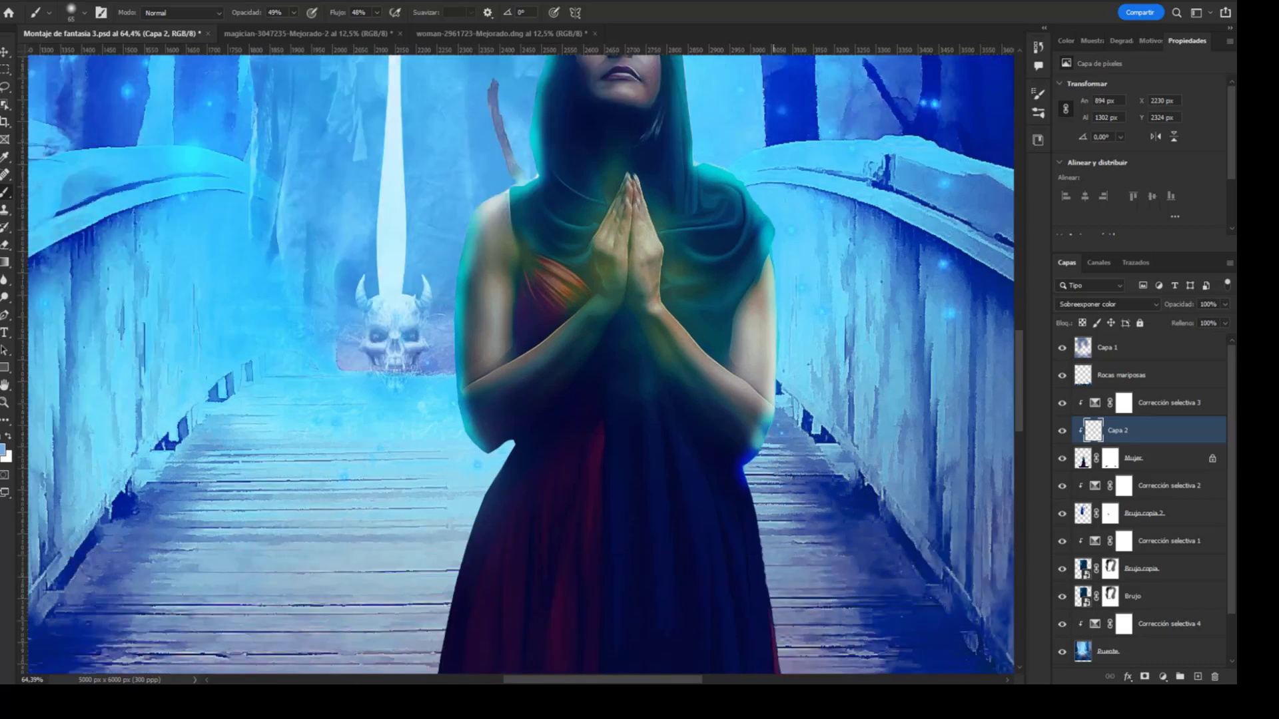
scroll(520, 360, "down", 5)
left_click_drag(586, 300, 546, 666)
left_click_drag(773, 302, 812, 671)
scroll(502, 517, "up", 2)
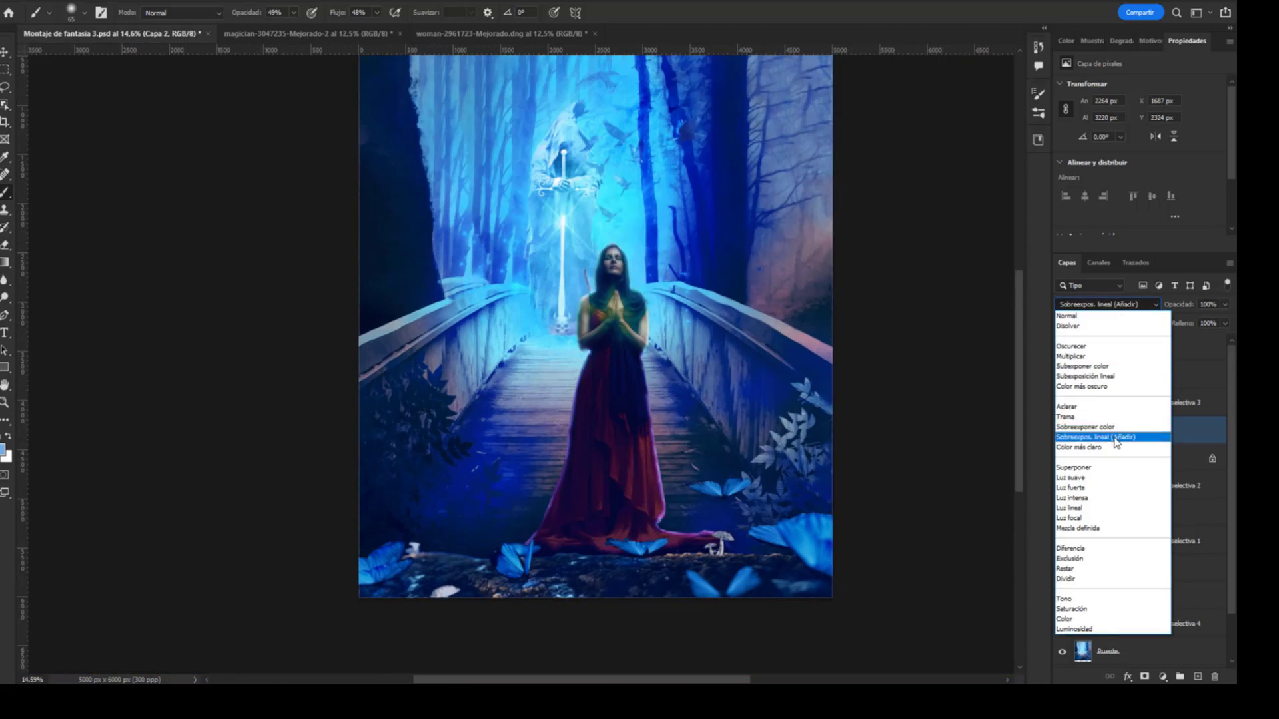
left_click(1099, 434)
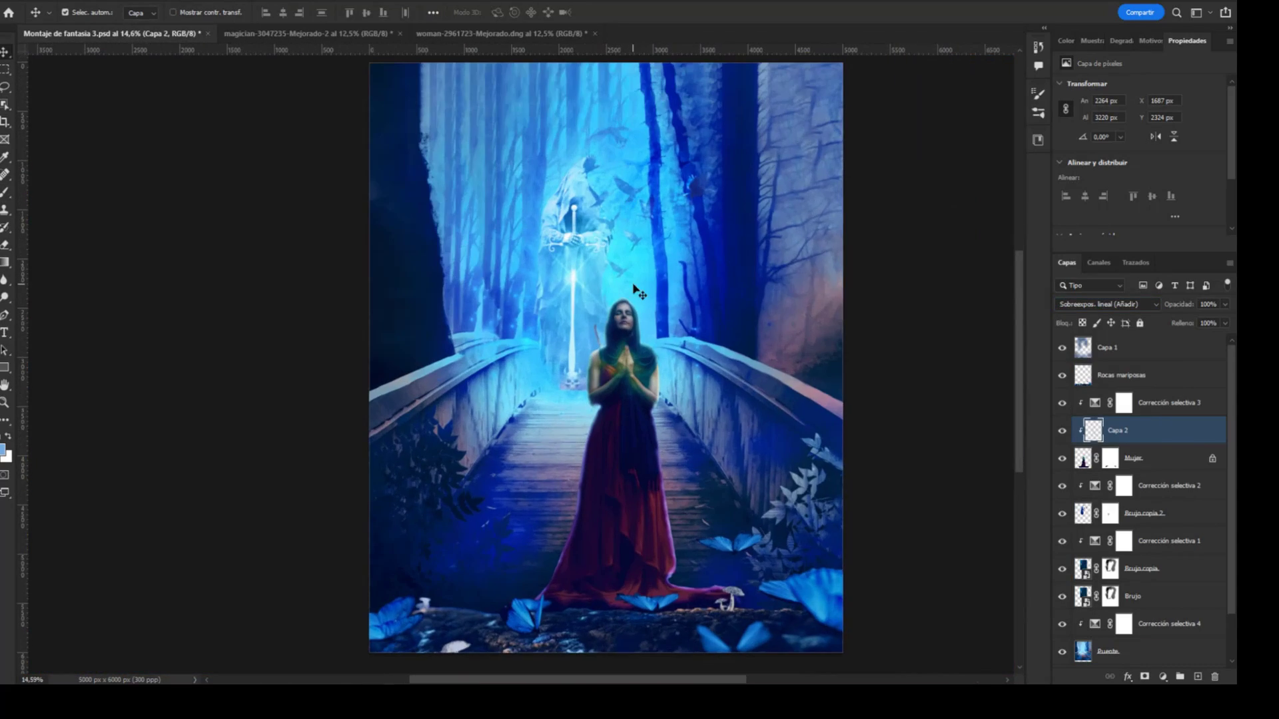
Add a new layer and paint a soft cyan glow around the sword
left_click(1119, 347)
left_click(1197, 676)
key("b")
right_click(559, 316)
left_click(570, 265)
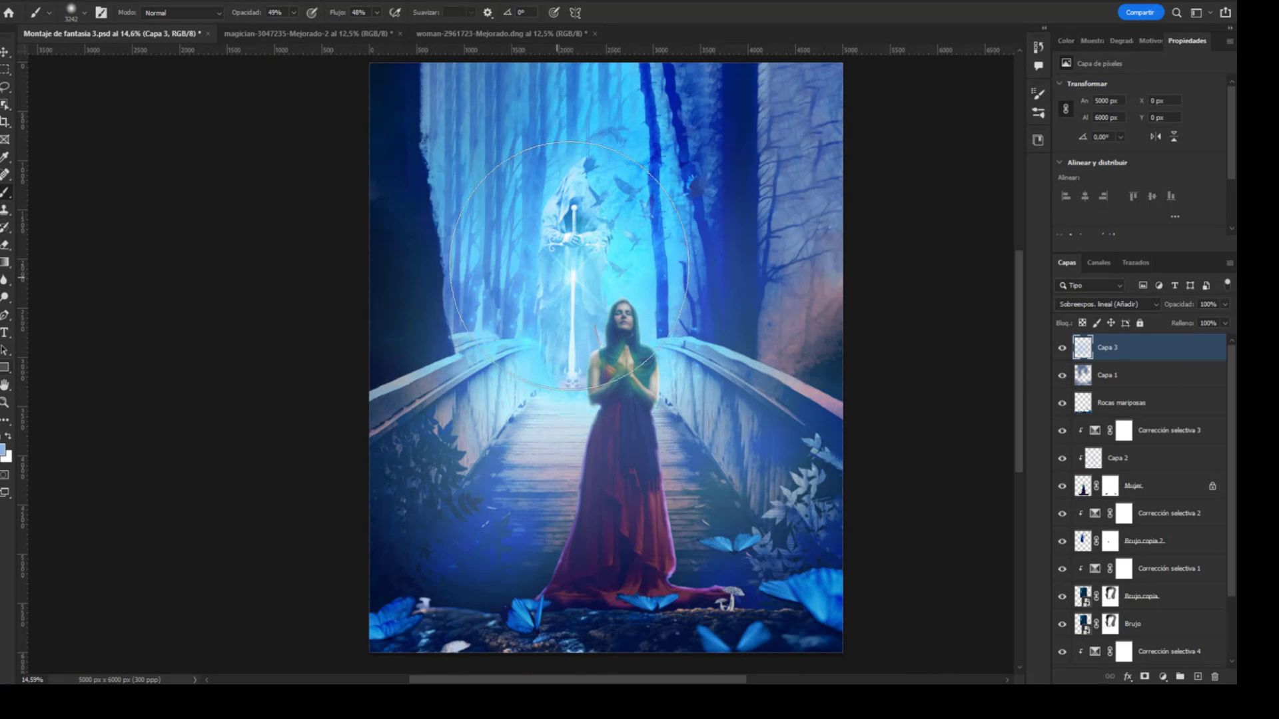
Mask the sword glow off the woman's head with a small soft black brush
left_click(1145, 677)
right_click(533, 330)
double_click(573, 442)
key("8")
key("4")
mouse_move(623, 306)
left_mouse_down()
mouse_move(645, 358)
mouse_move(646, 581)
left_mouse_up()
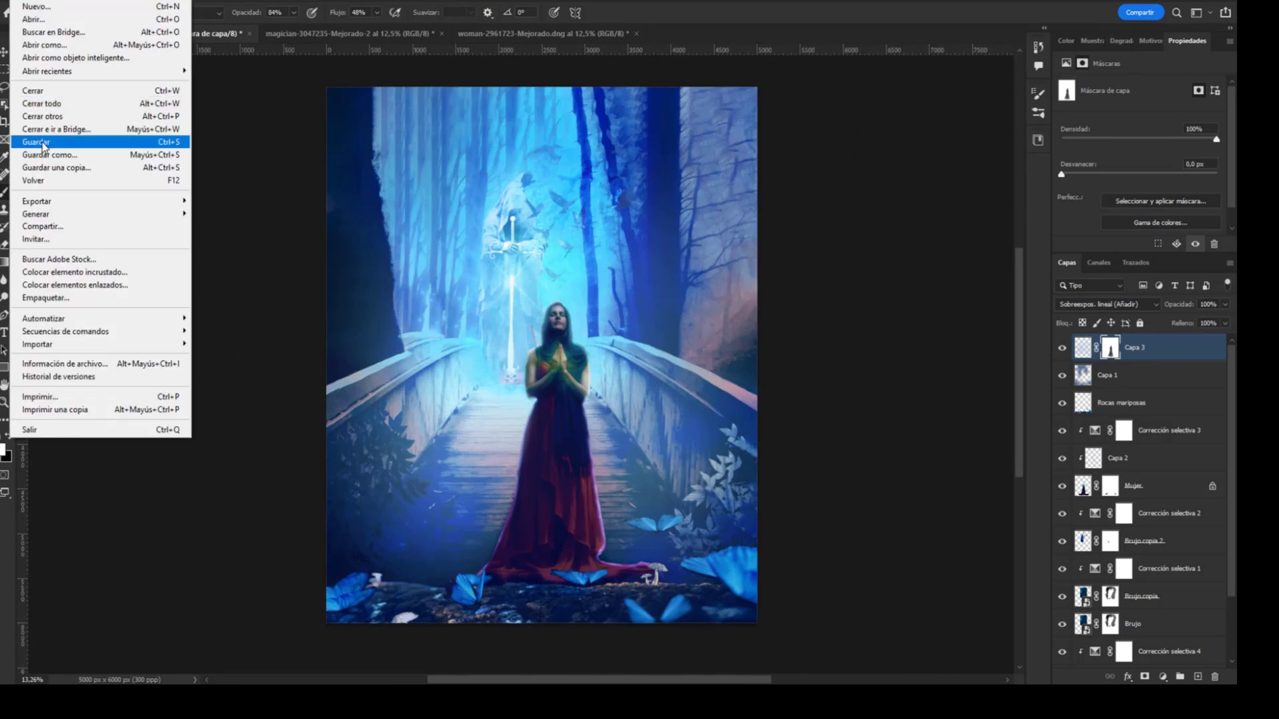
Stamp all visible layers into Capa 4 and set it to Superponer (Overlay)
key("ctrl+alt+shift+e")
right_click(467, 443)
left_click(1106, 304)
left_click(1074, 467)
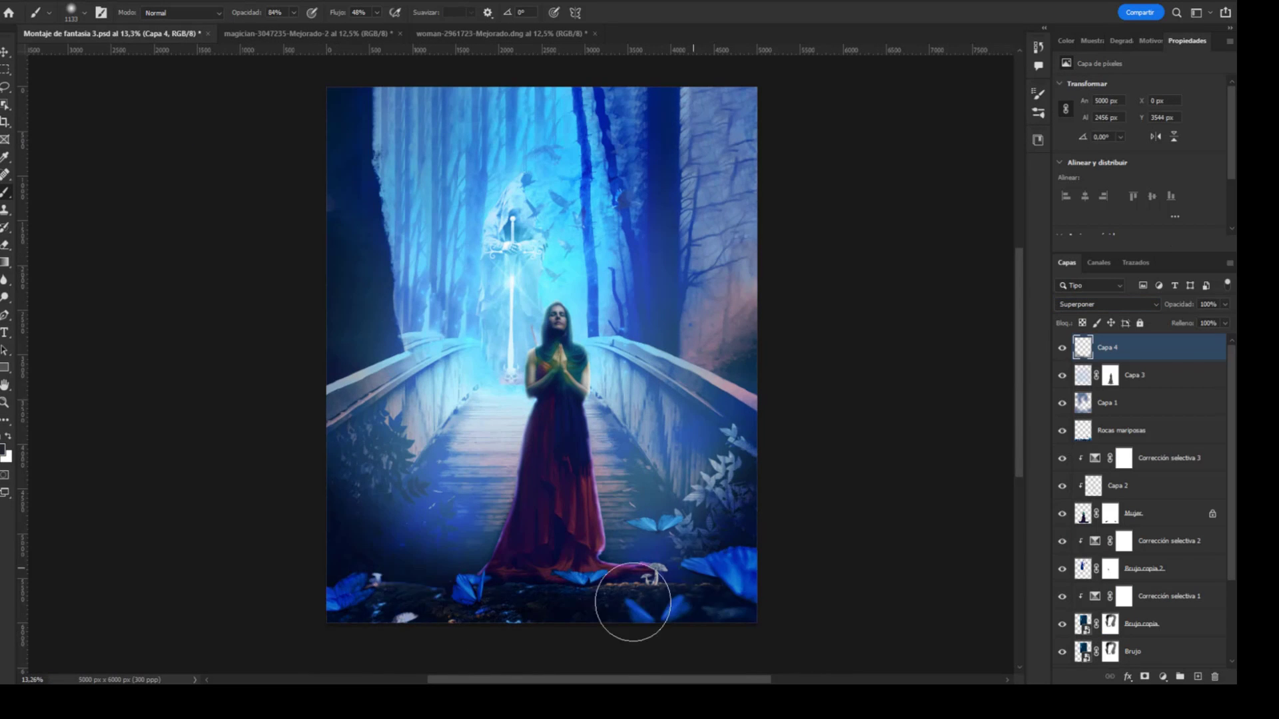
Add a mask to Capa 4 and paint away its sides
left_click(1145, 677)
key("x")
left_click_drag(633, 465, 699, 526)
left_click_drag(359, 373, 333, 459)
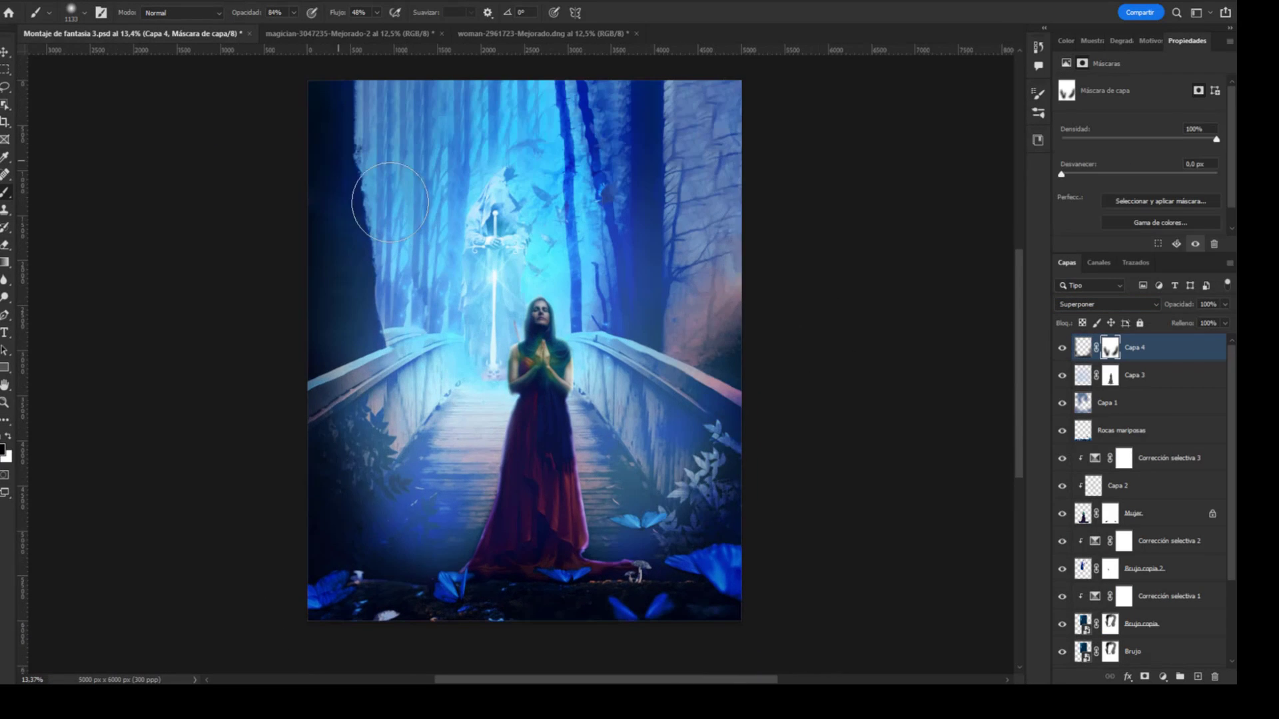
scroll(616, 385, "down", 2)
key("v")
scroll(1235, 485, "down", 2)
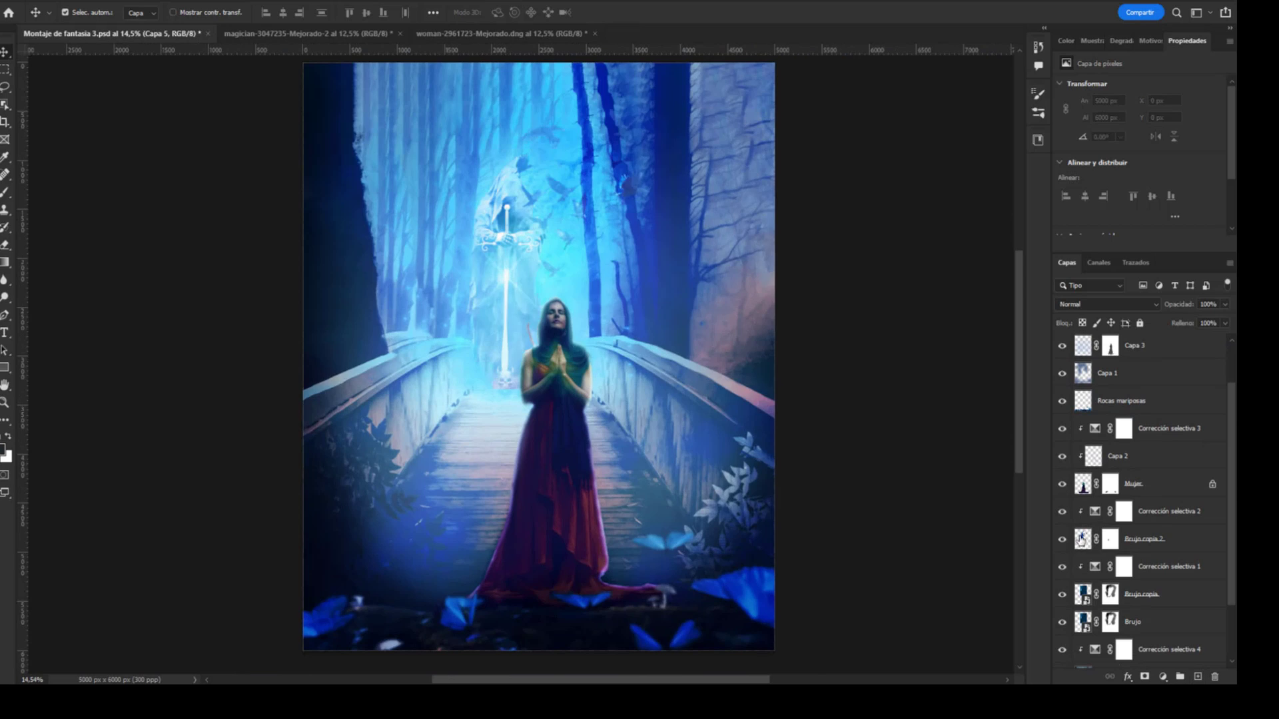
Paint a blue Sobreexponer color glow over the bridge and up the sword
left_click(1062, 540, "alt")
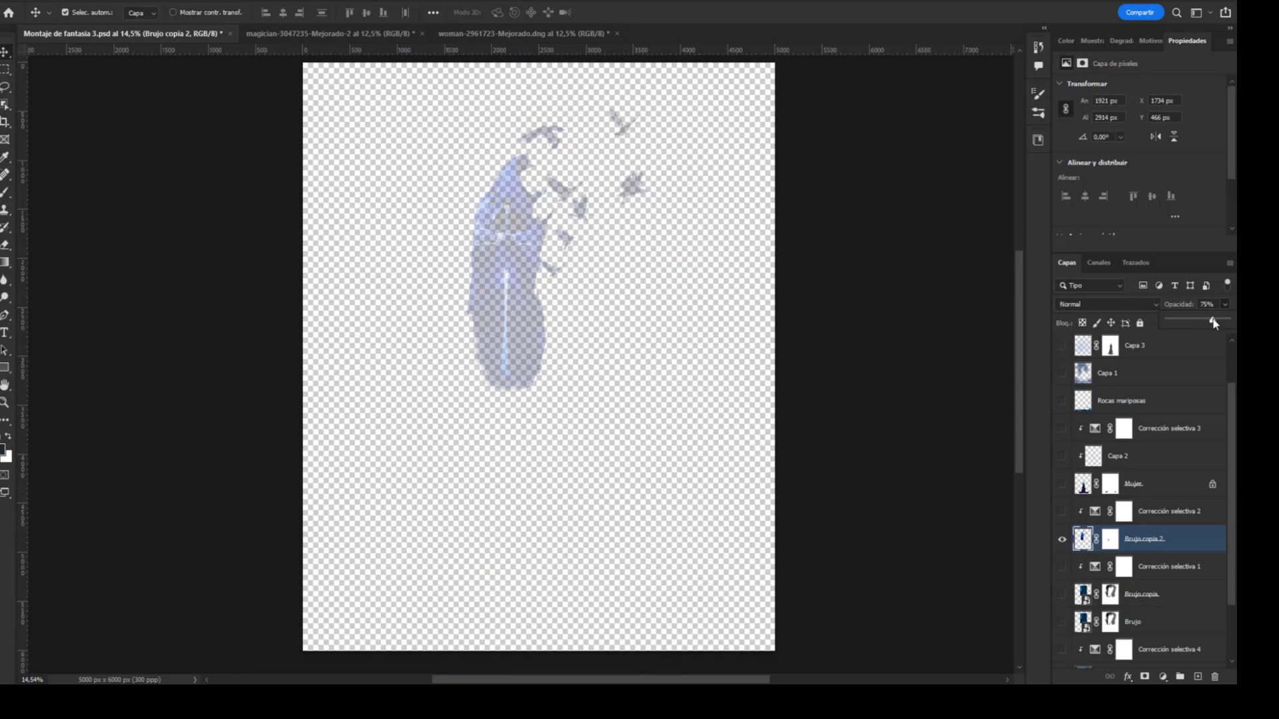
left_click(1062, 540, "alt")
left_click(1110, 540)
key("b")
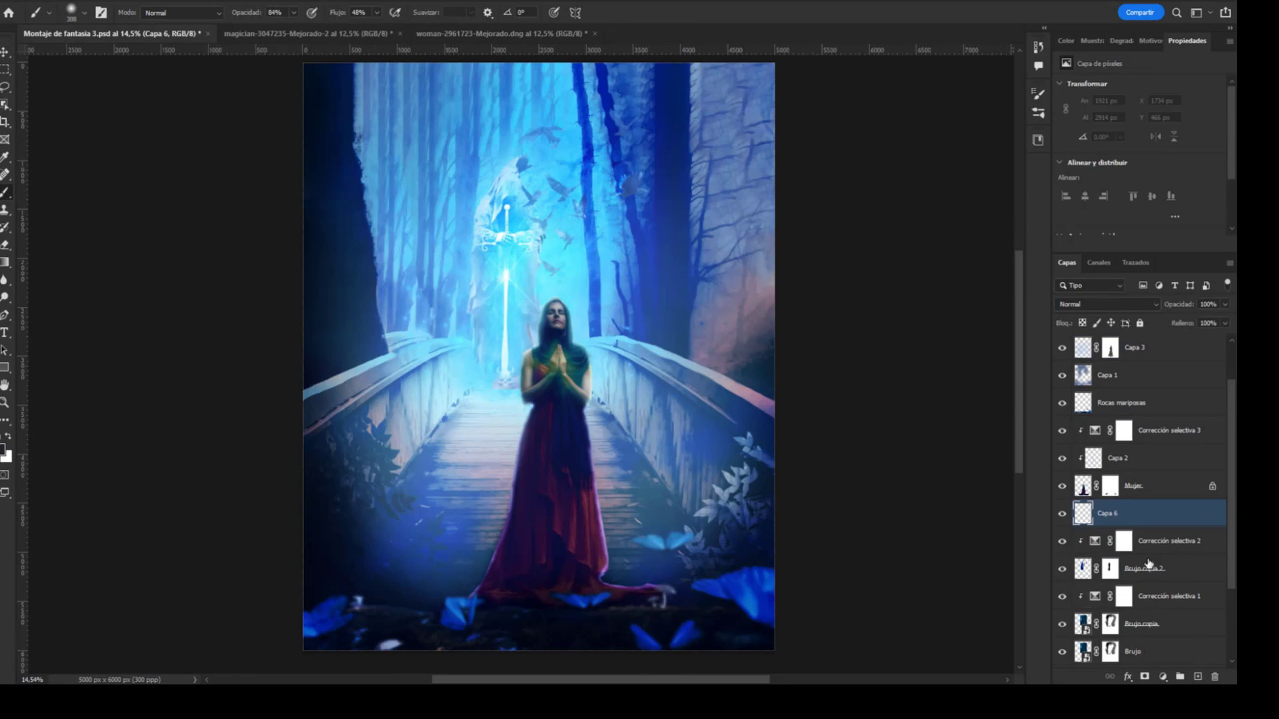
mouse_move(494, 375)
left_mouse_down()
mouse_move(427, 546)
mouse_move(497, 517)
mouse_move(507, 200)
left_mouse_up()
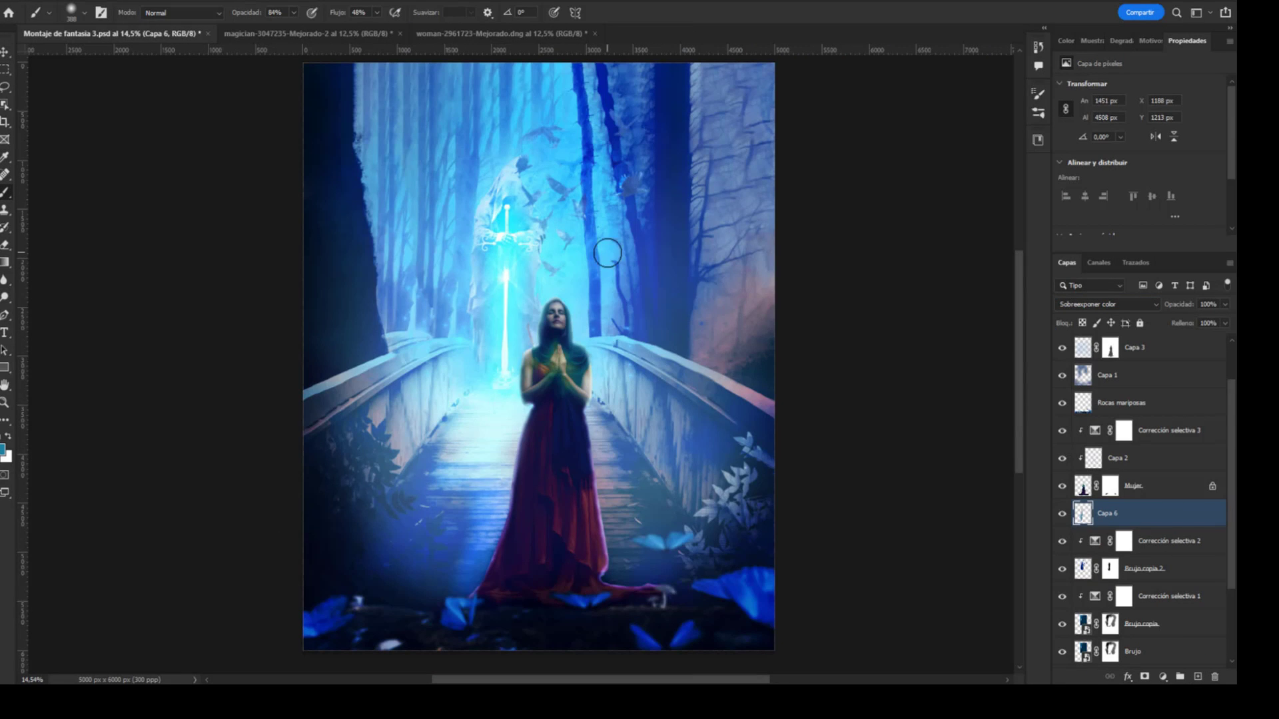
left_click(1106, 303)
key("Escape")
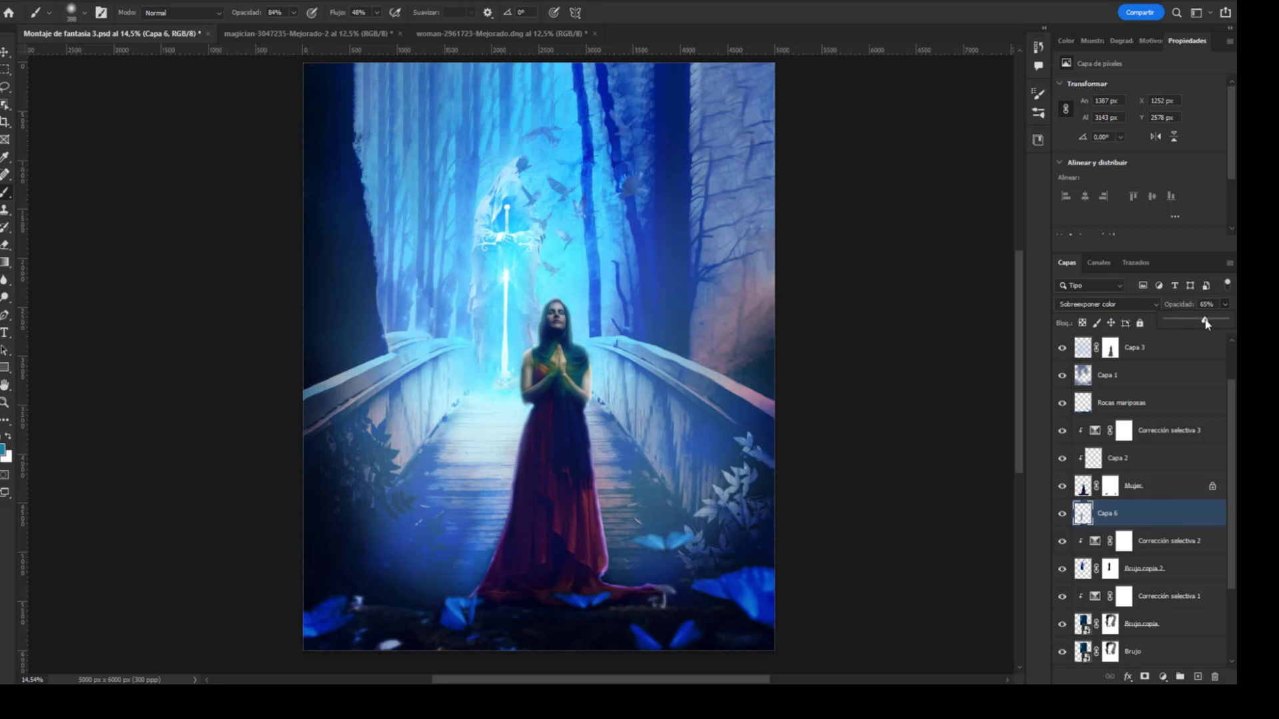
key("v")
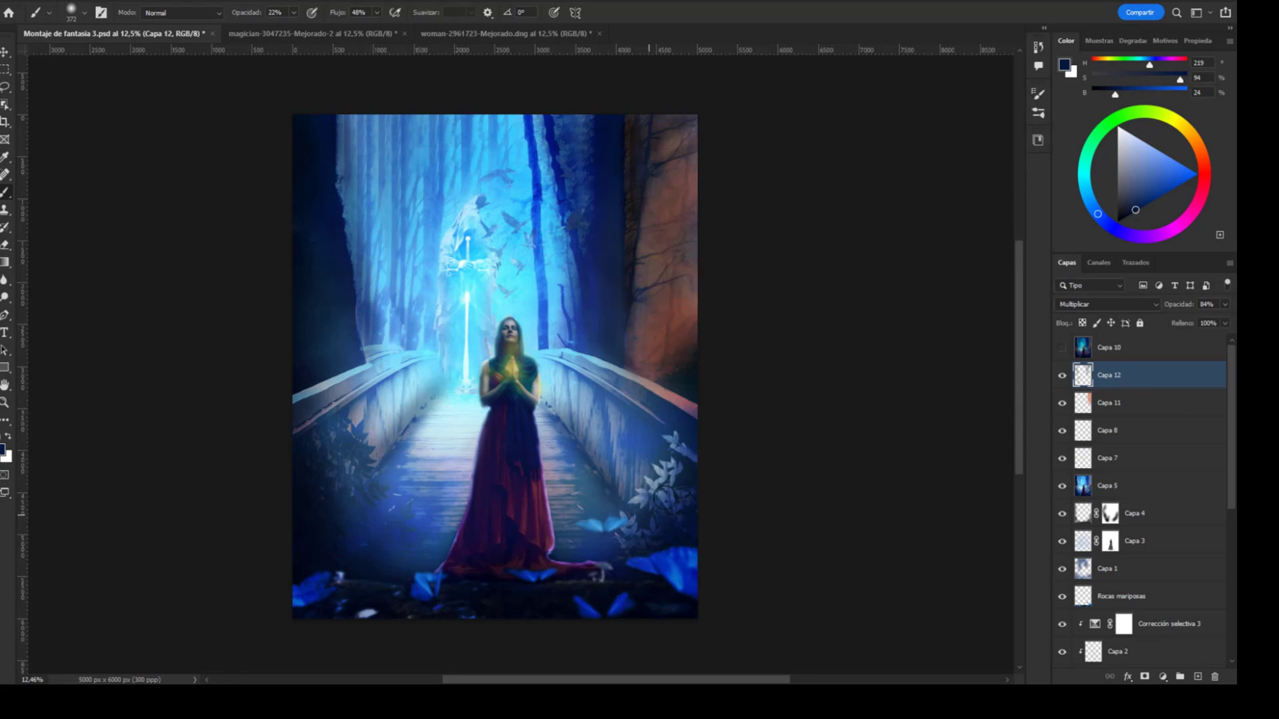
Lower Capa 11 to 71% opacity and clone branch texture onto the right tree's edge
left_click(1108, 403)
left_click_drag(1224, 305, 1209, 323)
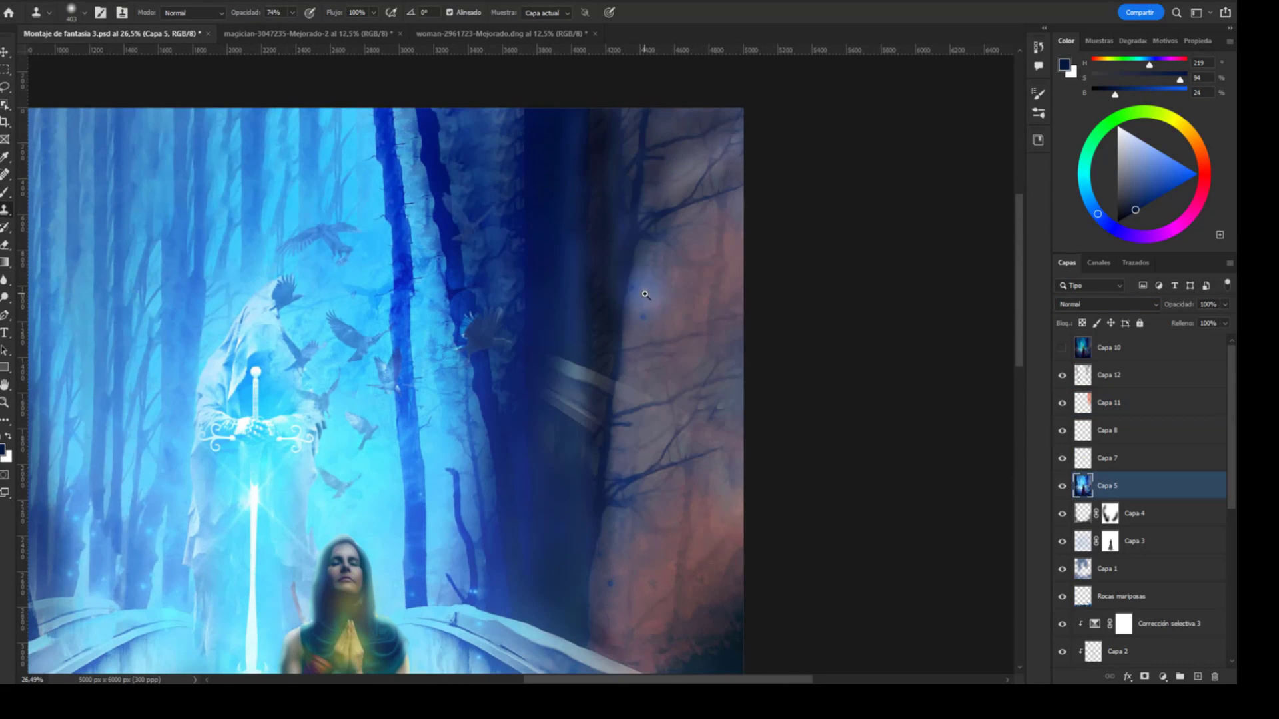
key("s")
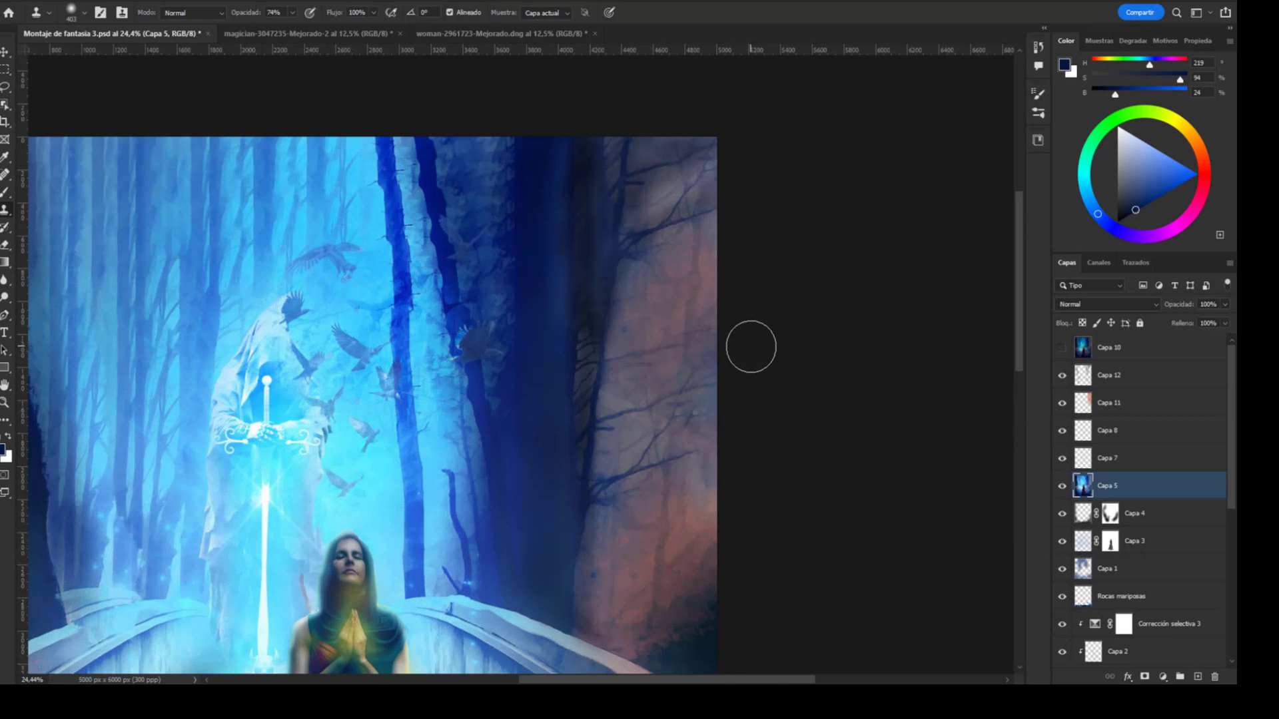
left_click_drag(586, 533, 621, 268)
right_click(590, 426)
key("Escape")
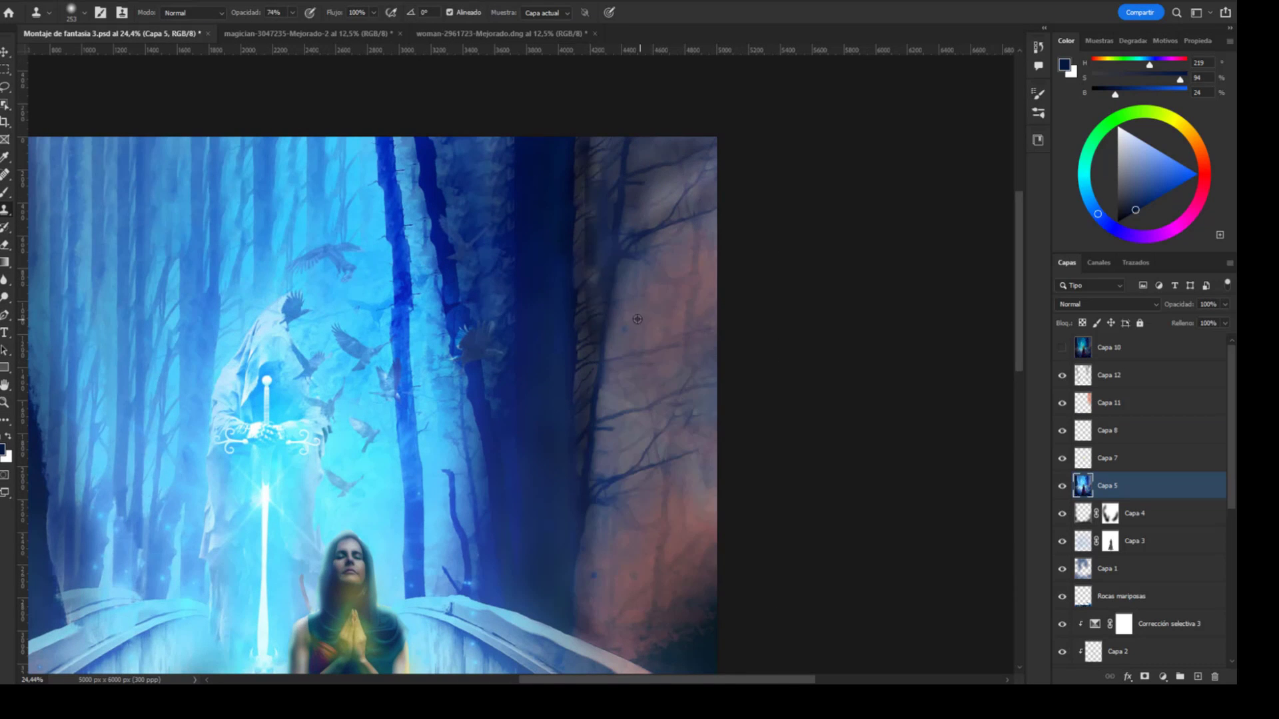
Set Capa 13 to a lightening blend mode and stamp all visible layers into Capa 14
key("ctrl+0")
key("v")
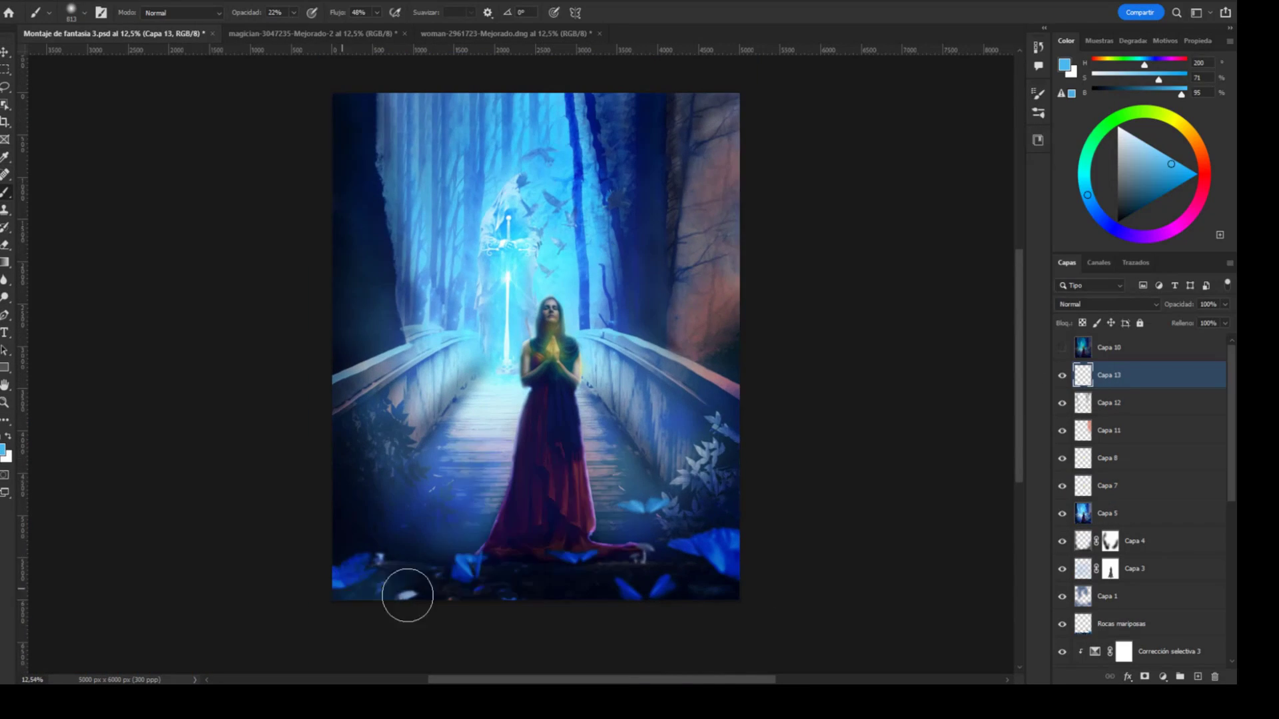
left_click(1086, 500)
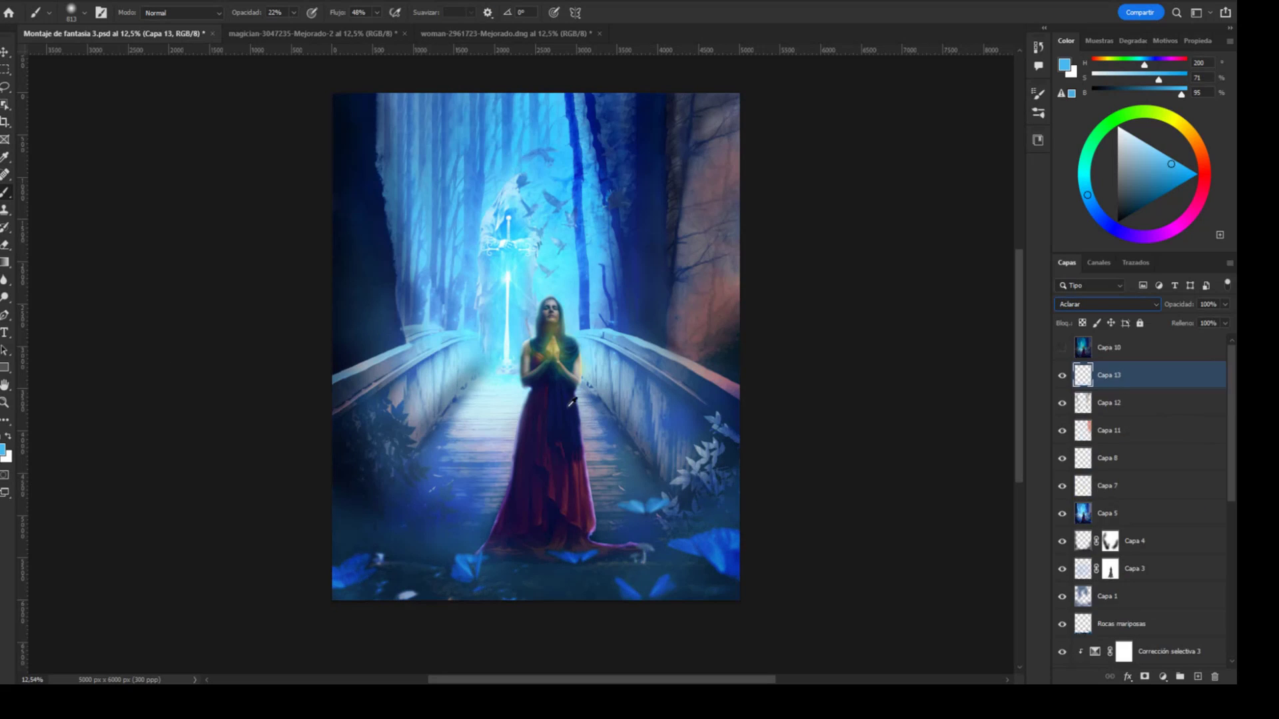
key("ctrl+shift+alt+e")
key("c")
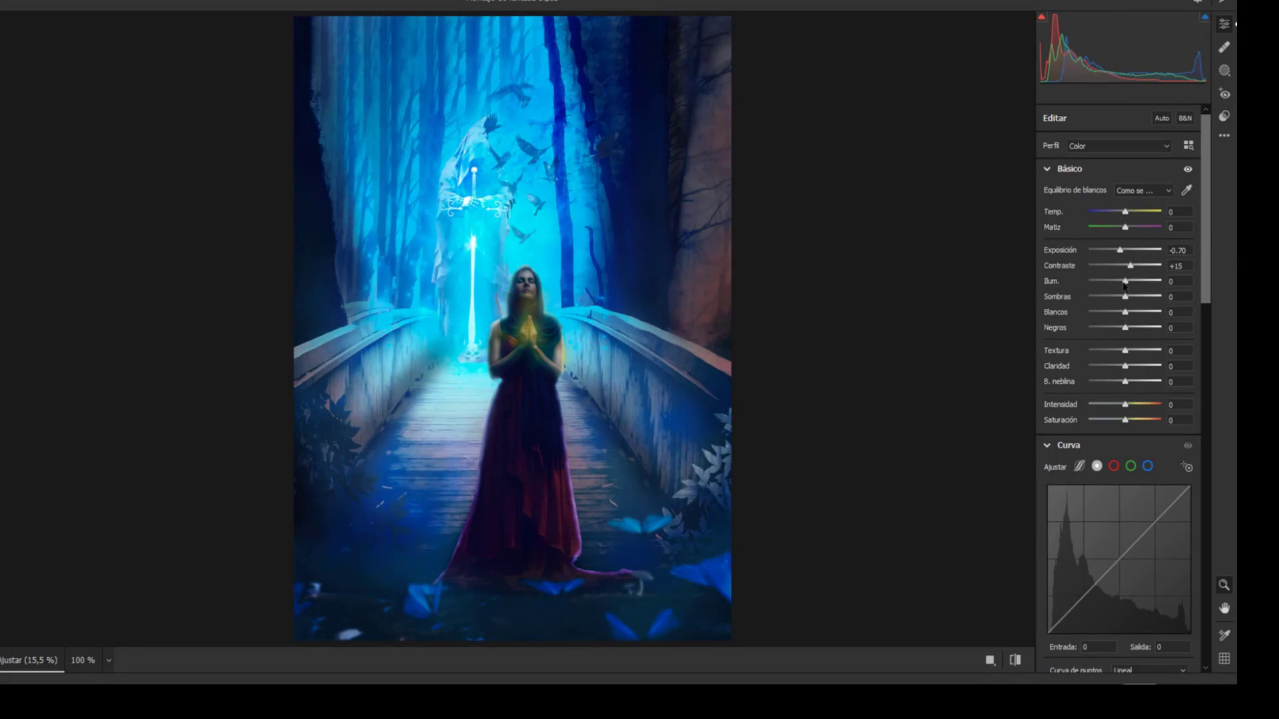
Lower whites, lift blacks, and shift blue hue, saturation and luminance in Camera Raw
mouse_move(1126, 312)
left_mouse_down()
mouse_move(1109, 312)
mouse_move(1131, 327)
left_mouse_up()
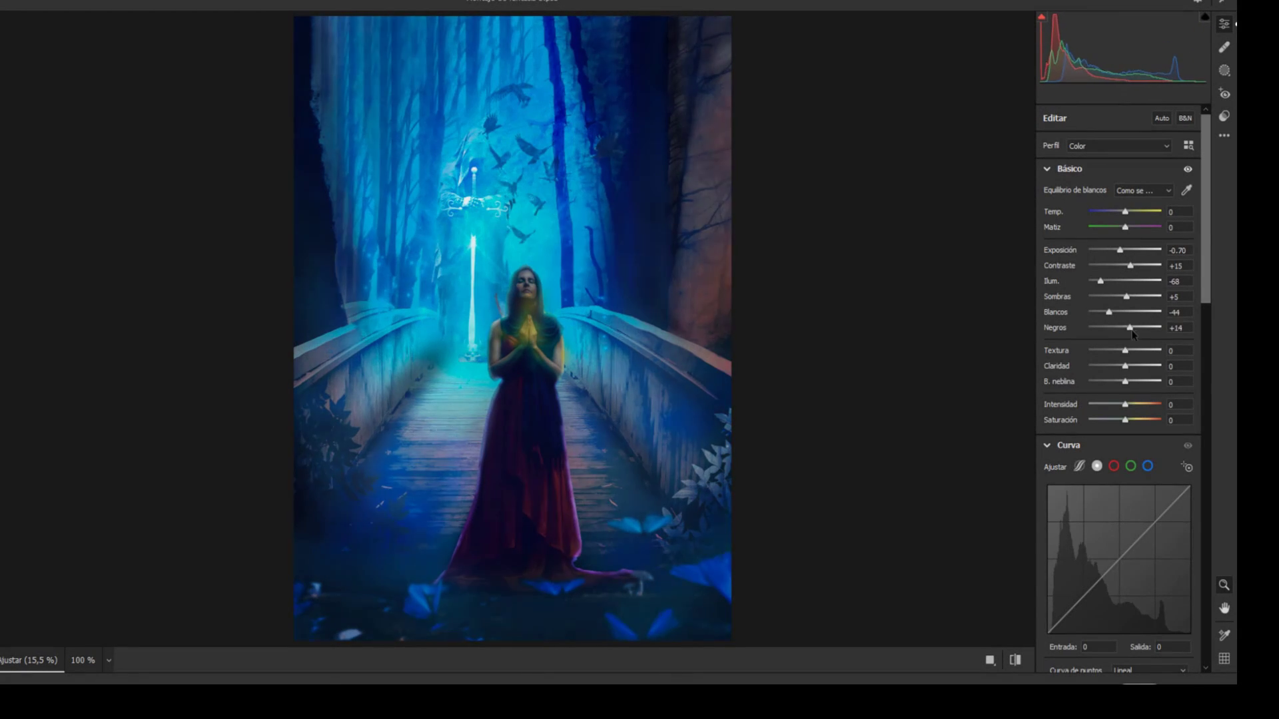
scroll(1188, 362, "down", 7)
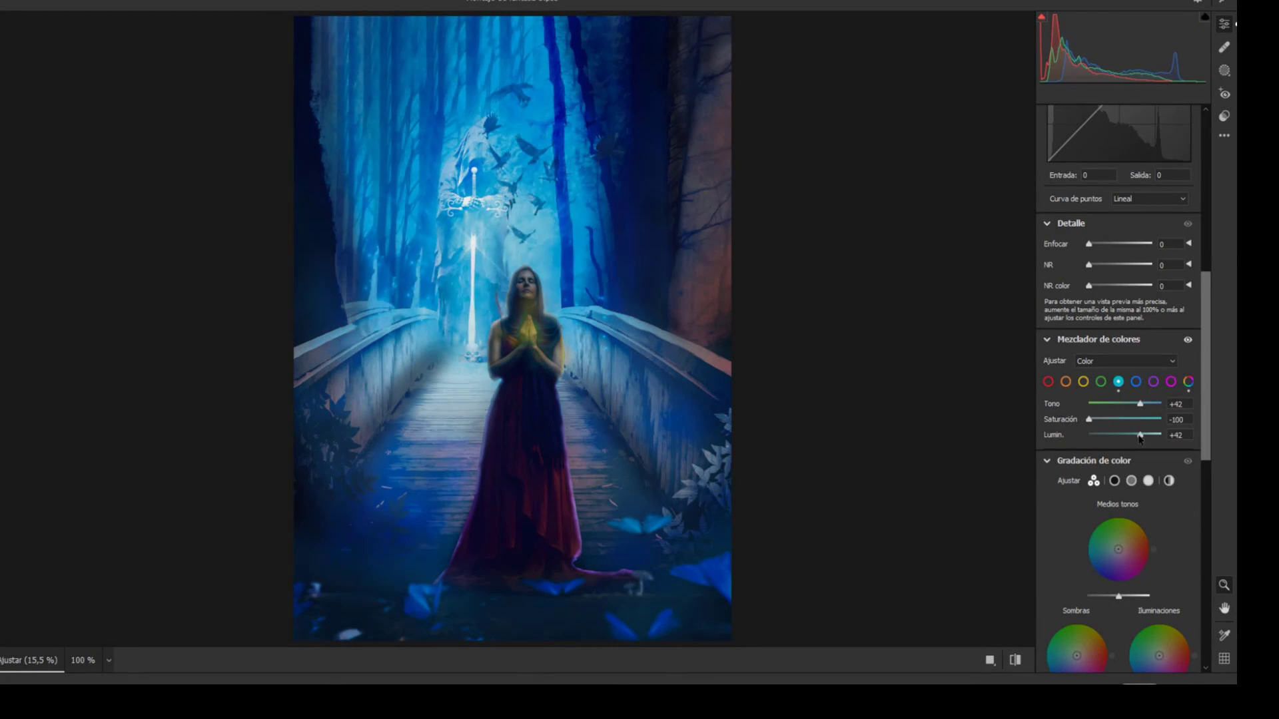
left_click_drag(1125, 405, 1124, 405)
left_click_drag(1125, 419, 1124, 419)
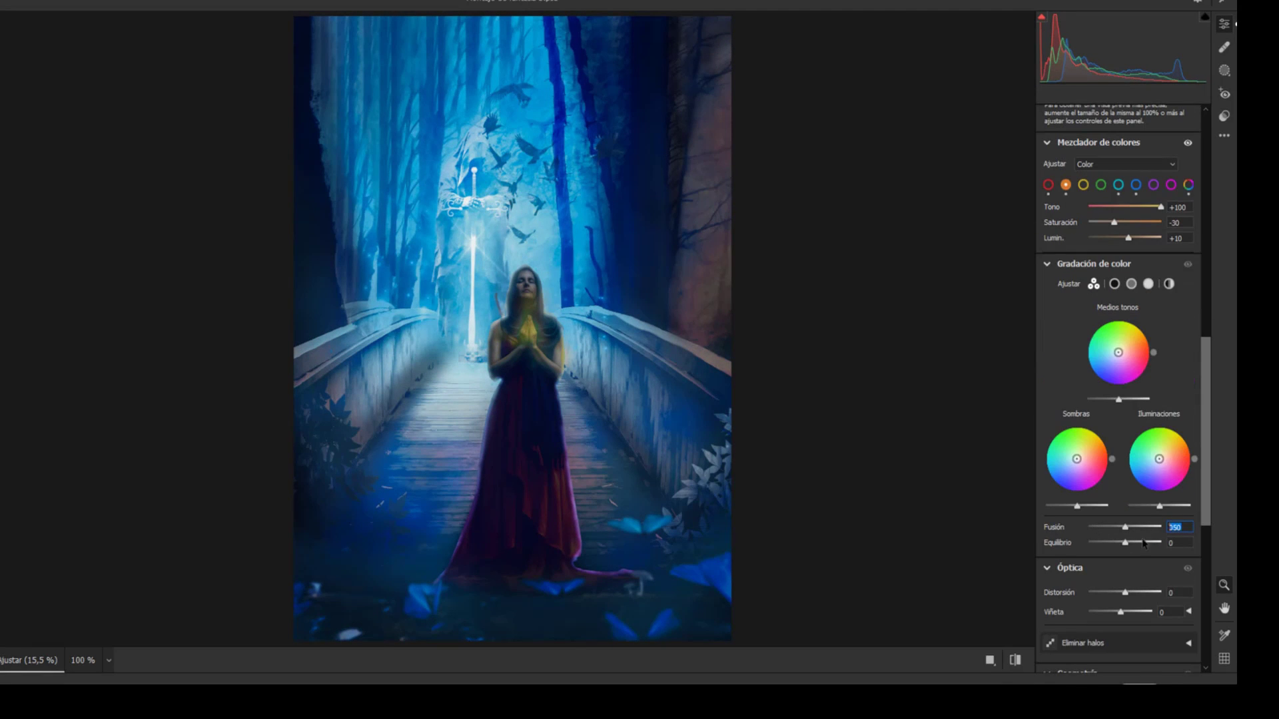
key("Tab")
Grade midtones toward orange and shadows and highlights toward yellow
left_click_drag(1118, 352, 1127, 350)
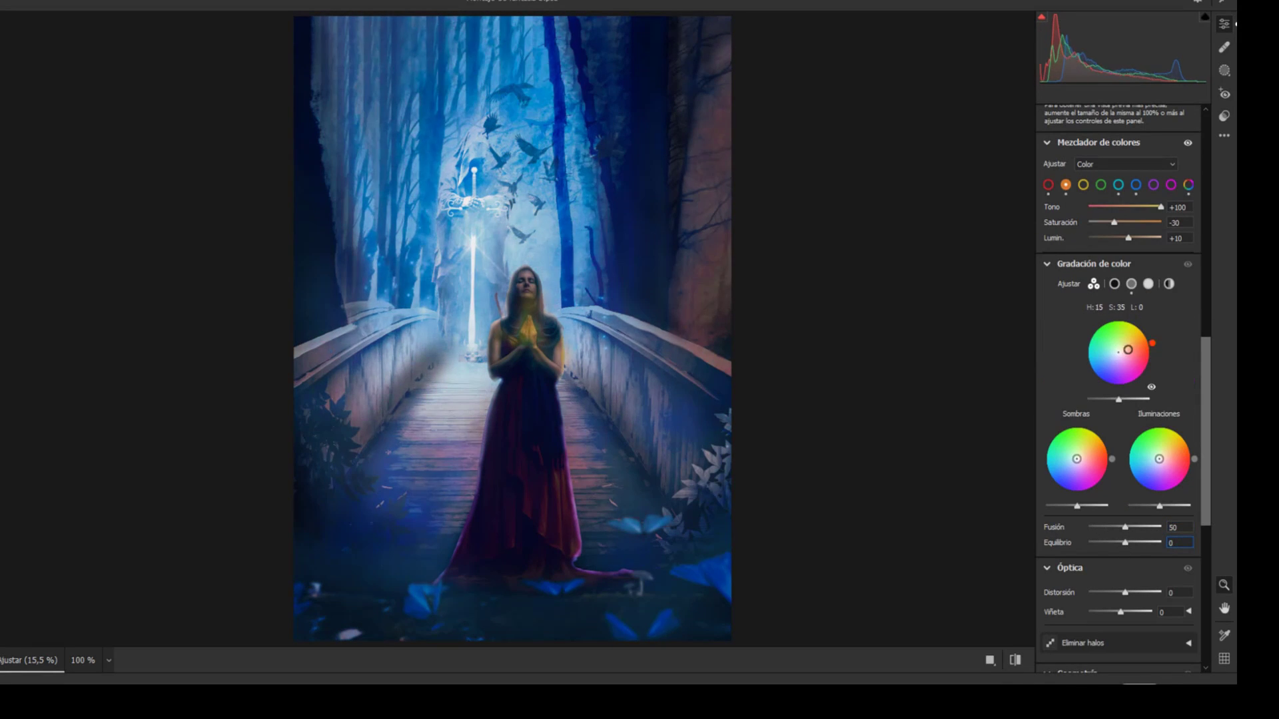
left_click_drag(1077, 459, 1082, 449)
left_click_drag(1160, 459, 1172, 439)
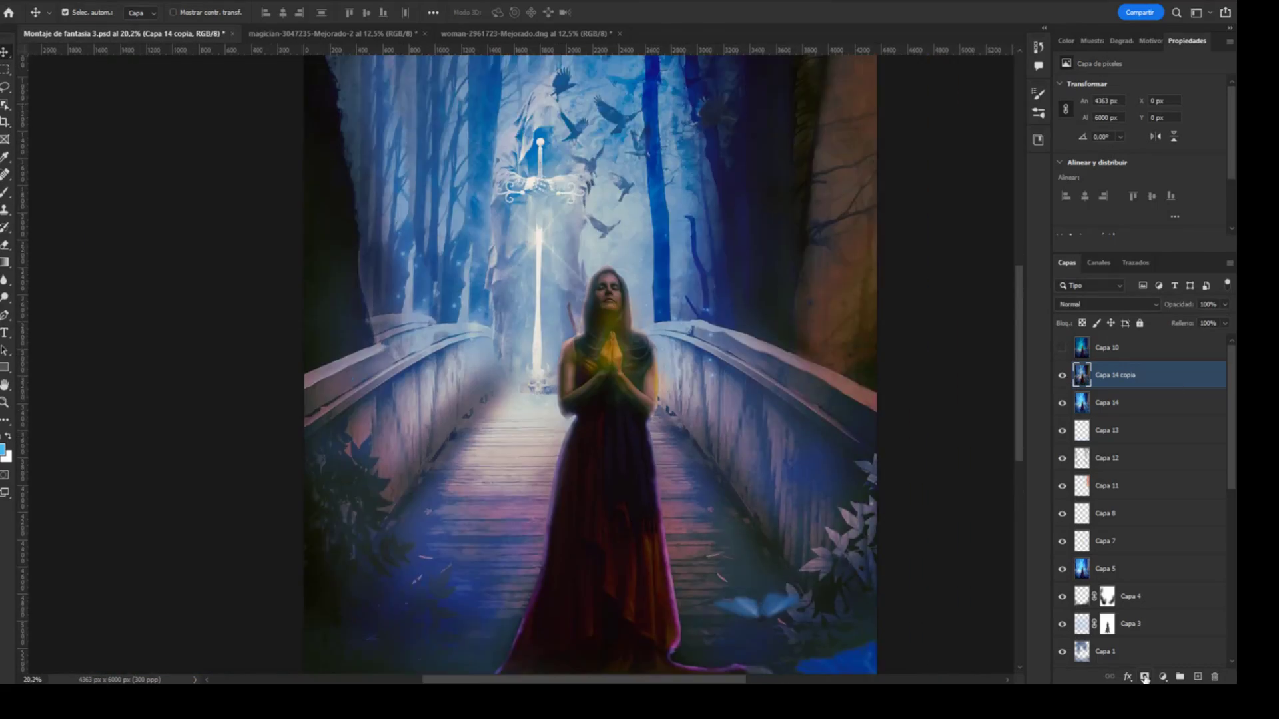
Mask Capa 14 copia and brush at 25% along the left arm and right shoulder
left_click(1145, 678)
key("b")
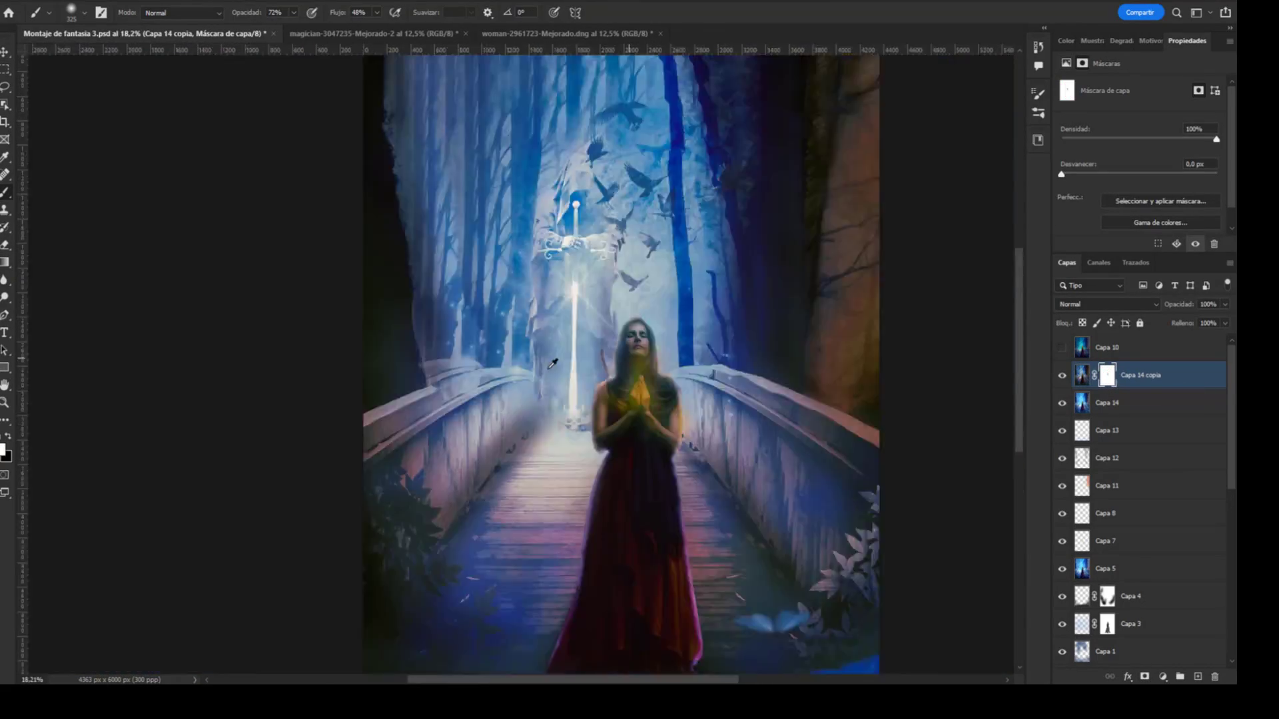
scroll(553, 364, "up", 3)
right_click(483, 363)
key("Return")
key("x")
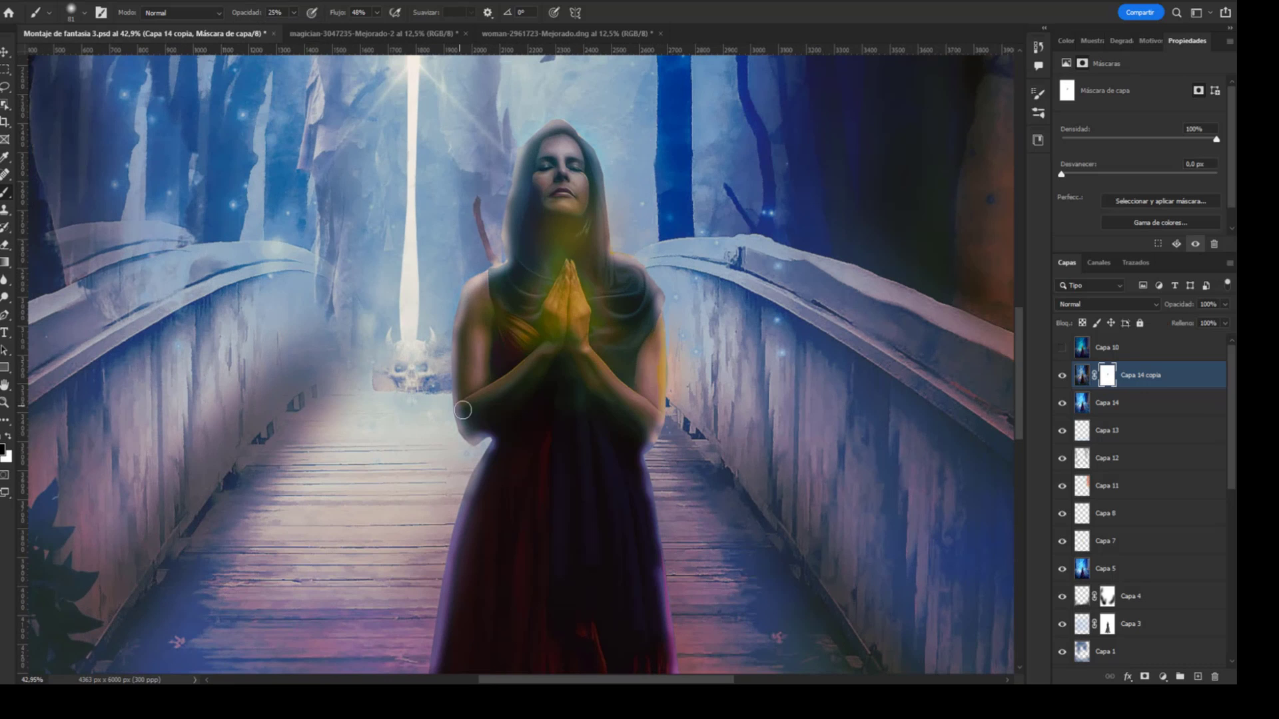
left_click_drag(463, 411, 459, 366)
left_click_drag(663, 439, 651, 294)
Add empty layer Capa 15 and retouch the hood edge on the graded layer
key("ctrl+shift+alt+n")
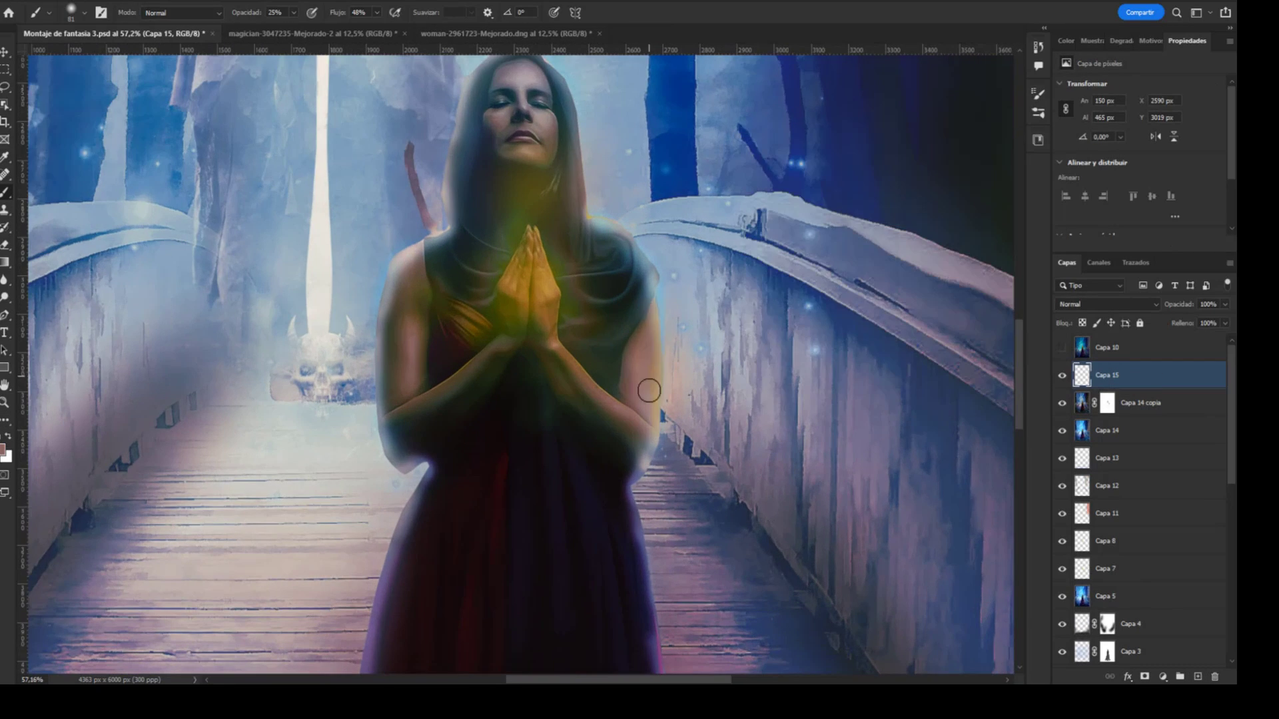
scroll(646, 385, "up", 4)
scroll(560, 339, "up", 3)
key("l")
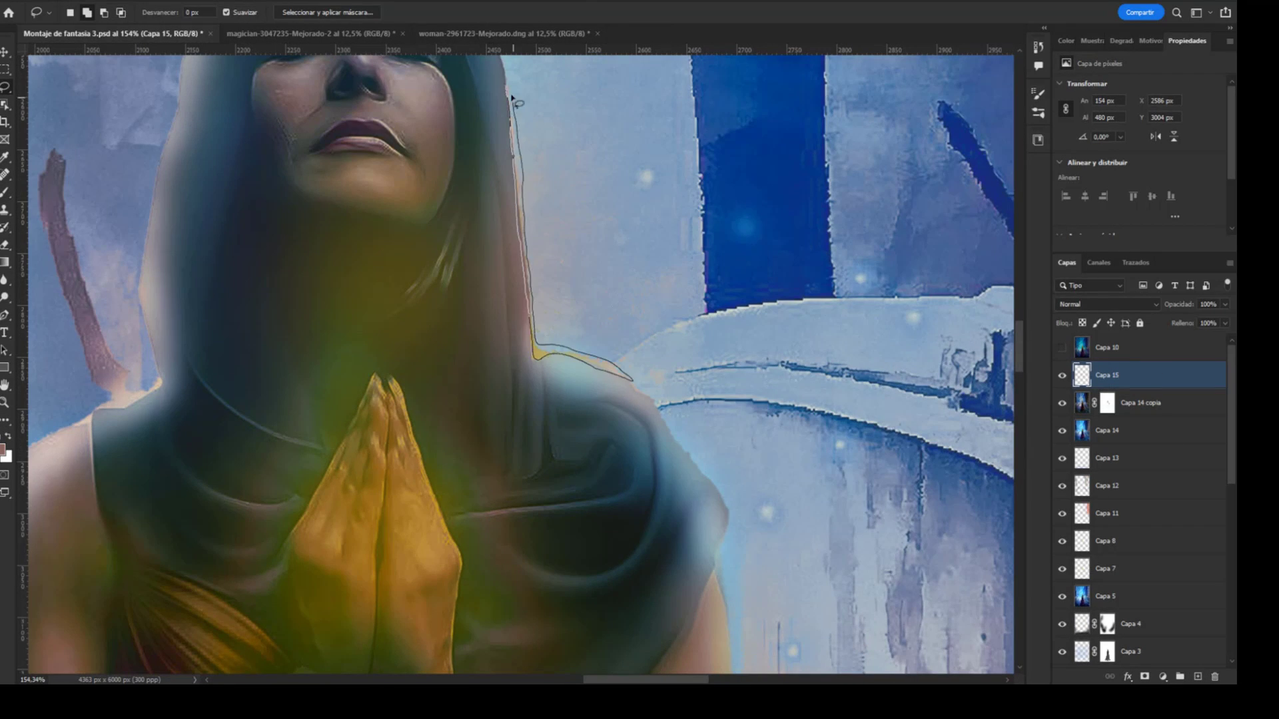
key("alt+bracketleft")
right_click(607, 308)
key("Escape")
left_click_drag(551, 349, 527, 199)
key("v")
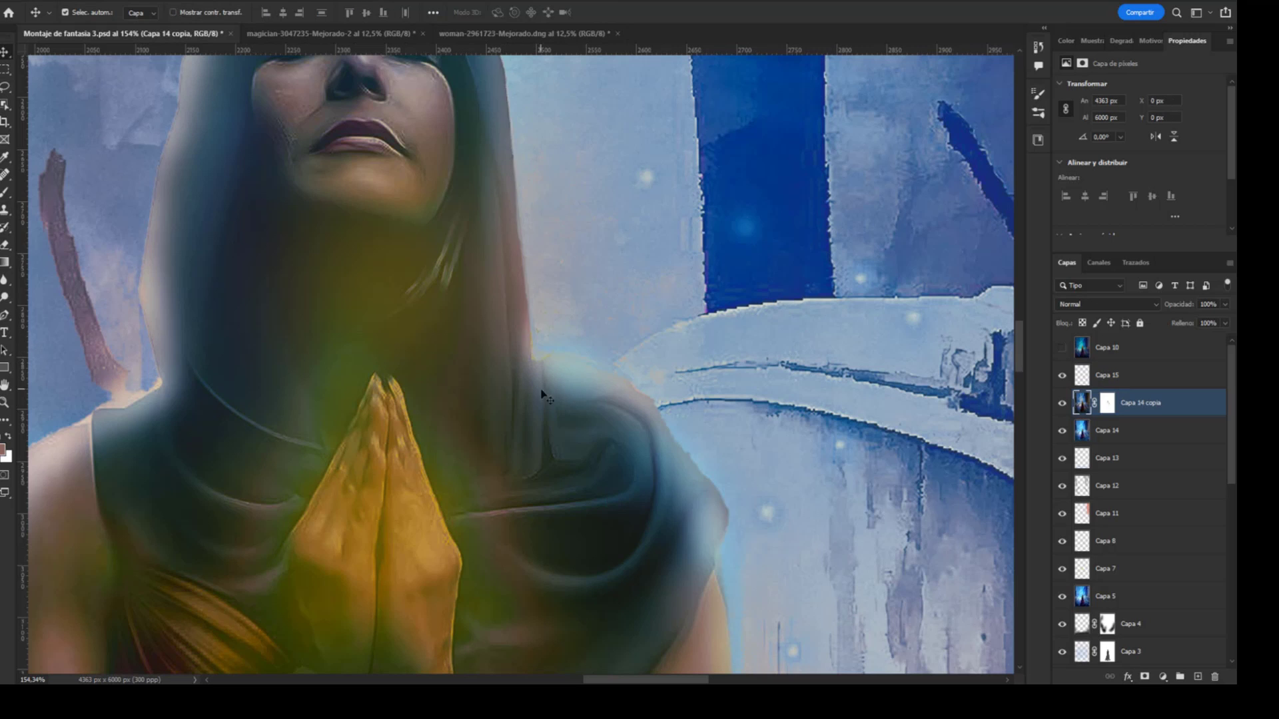
Clone a darker tone over the woman's left shoulder edge
key("s")
scroll(541, 394, "up", 5)
right_click(600, 280)
key("Escape")
scroll(374, 445, "left", 10)
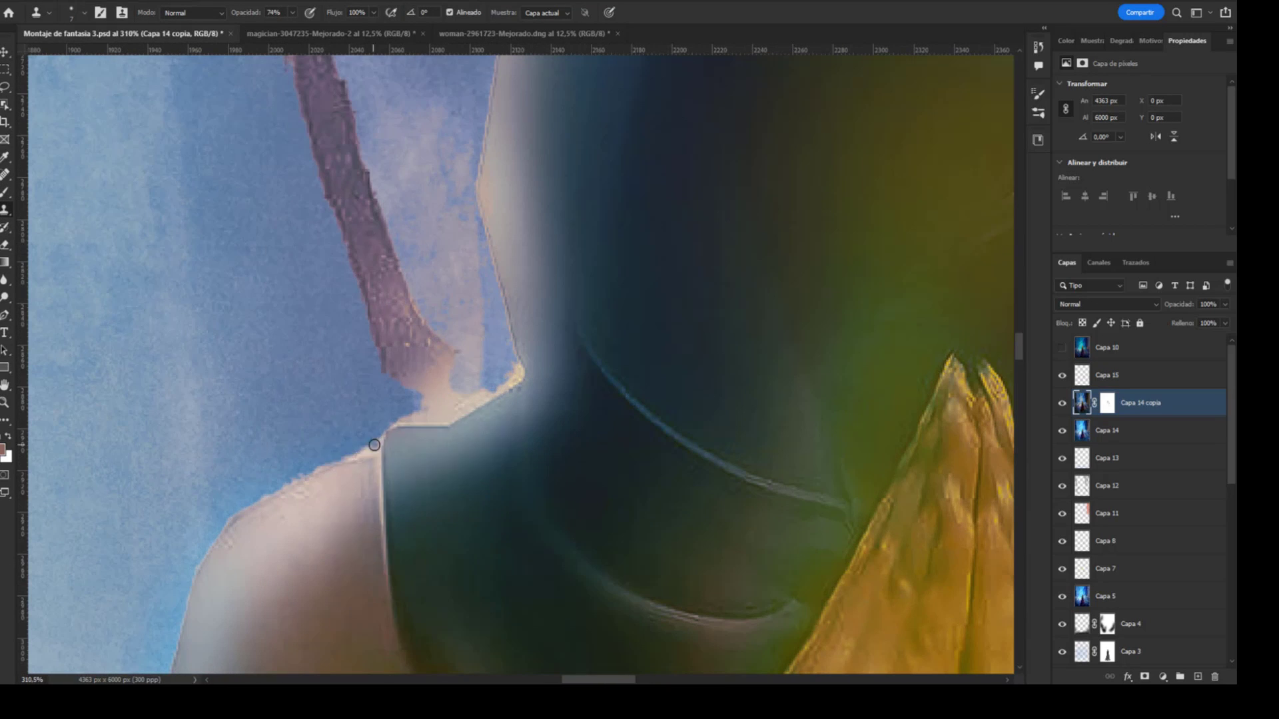
mouse_move(491, 298)
left_mouse_down()
mouse_move(400, 428)
mouse_move(519, 371)
left_mouse_up()
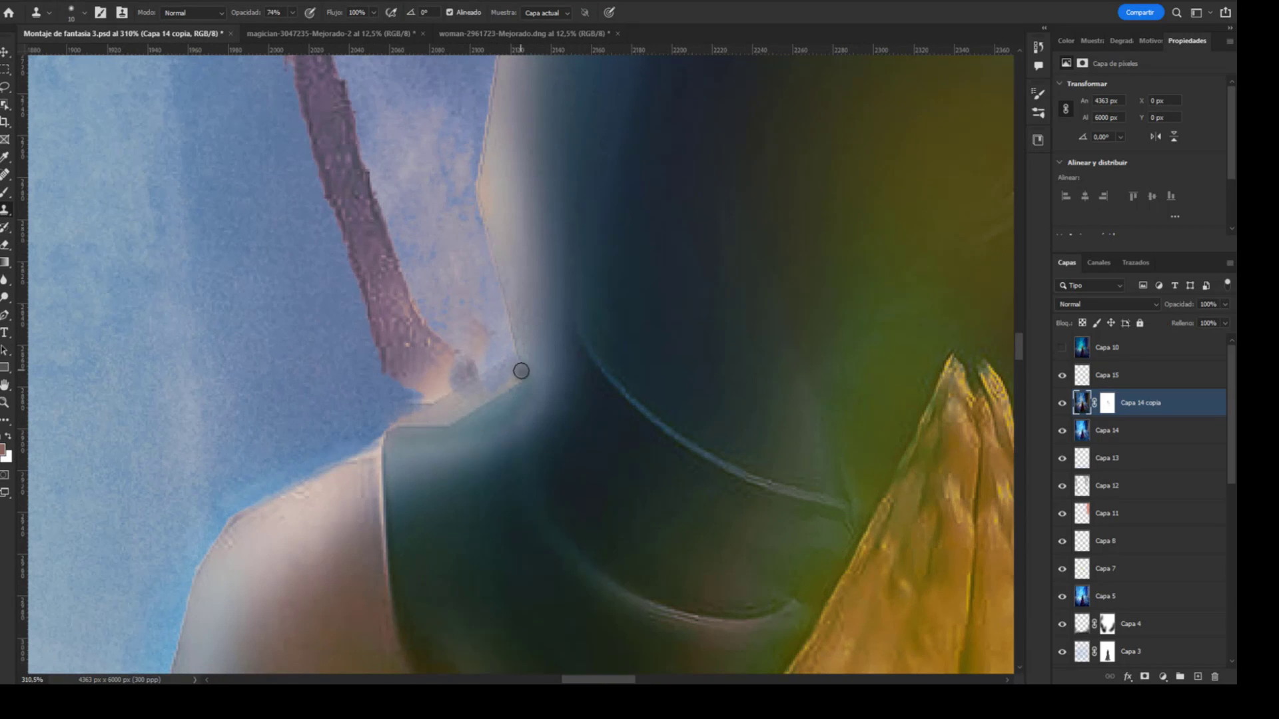
key("ctrl+0")
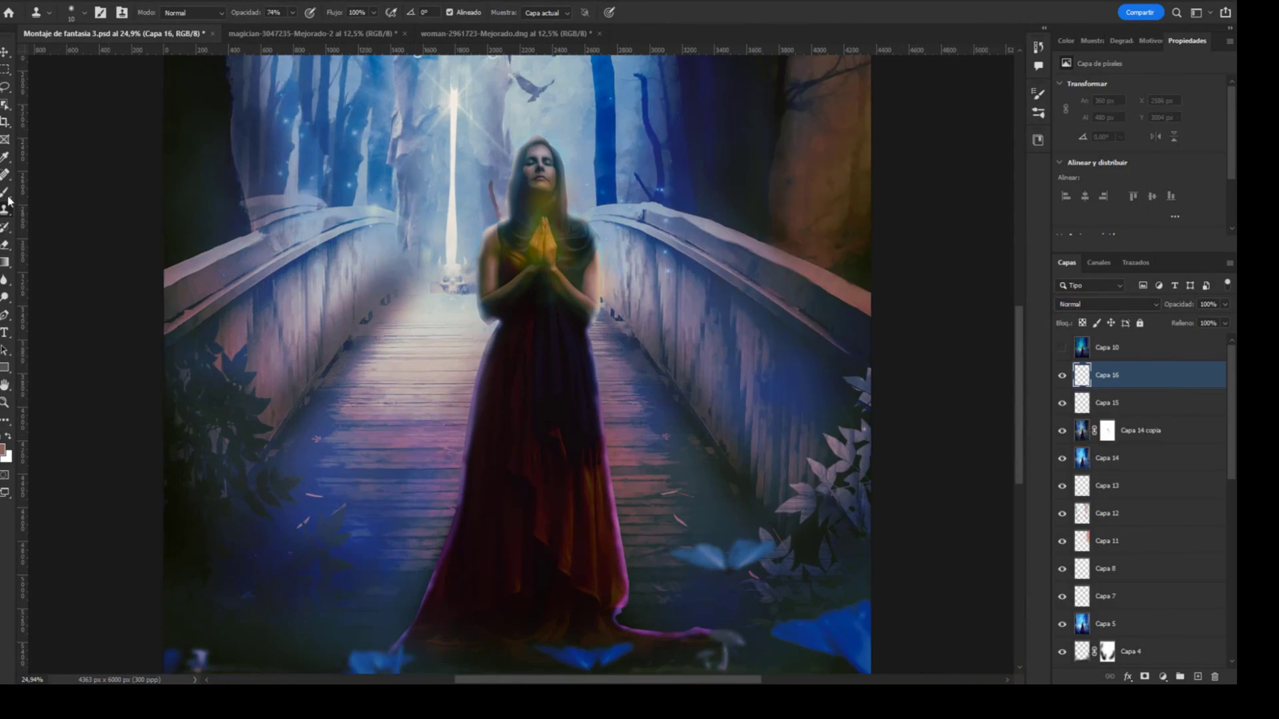
Set the glow layer to Linear Dodge and make Capa 10 visible again
left_click(5, 193)
right_click(683, 286)
key("Escape")
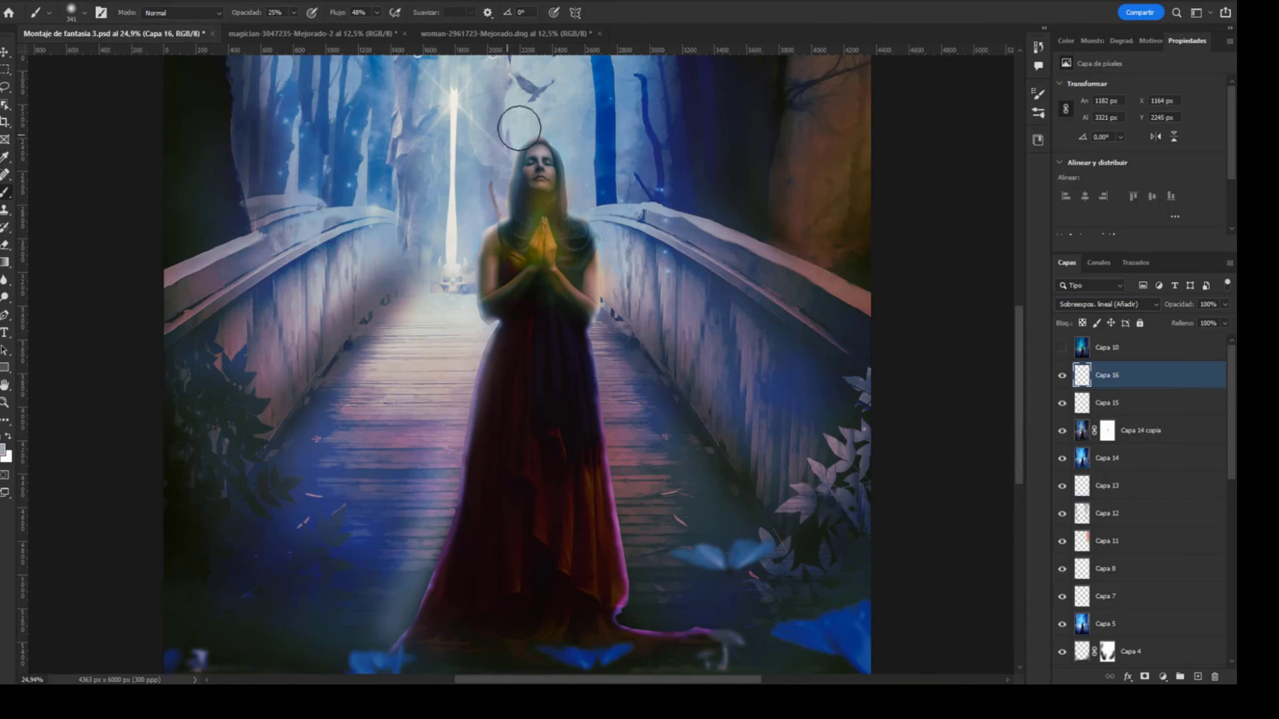
scroll(587, 338, "down", 2)
key("v")
left_click(1062, 347)
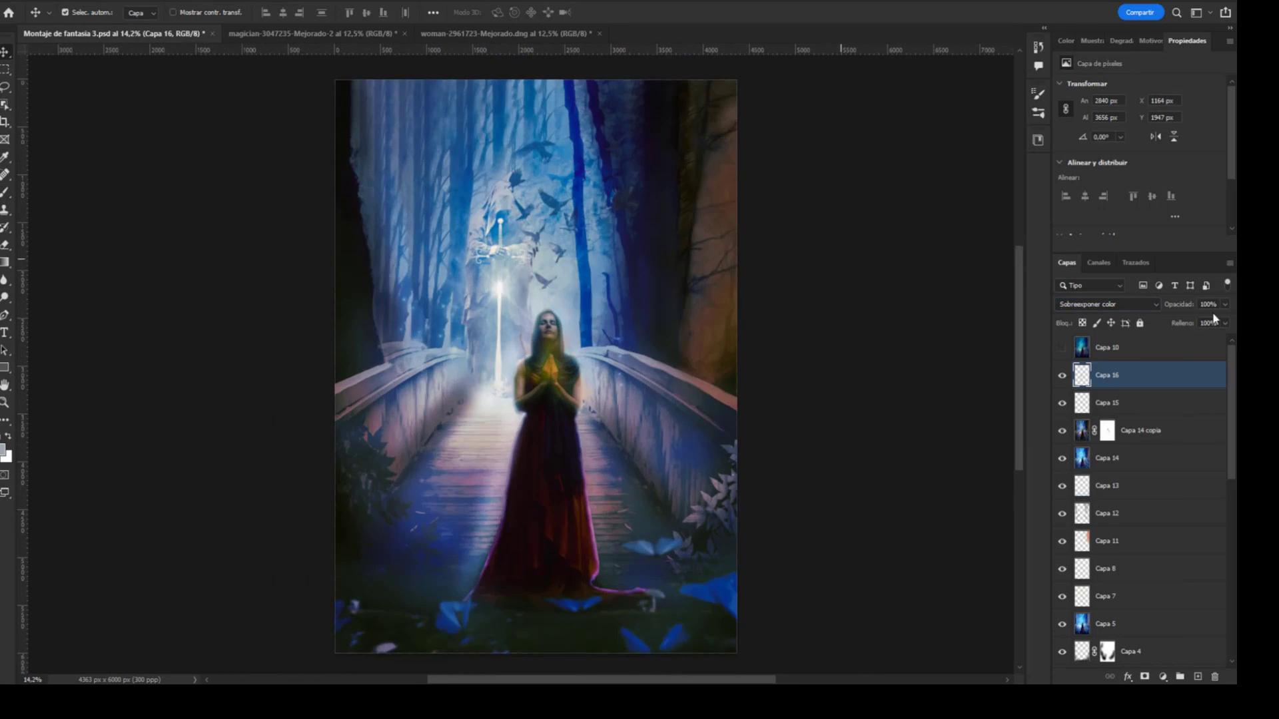
Stamp visible layers into masked Capa 17, stamp again into Capa 18, and start Camera Raw
key("ctrl+alt+shift+e")
left_click(1146, 677)
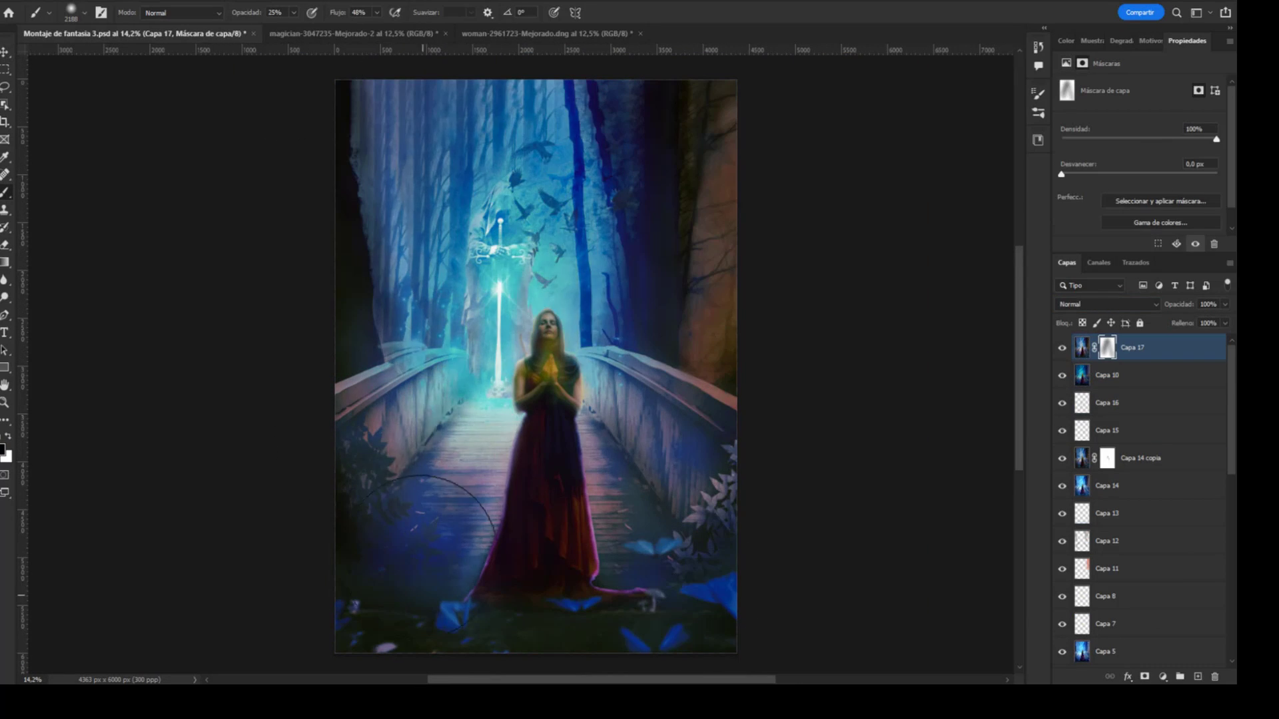
key("ctrl+alt+shift+e")
key("b")
key("ctrl+shift+a")
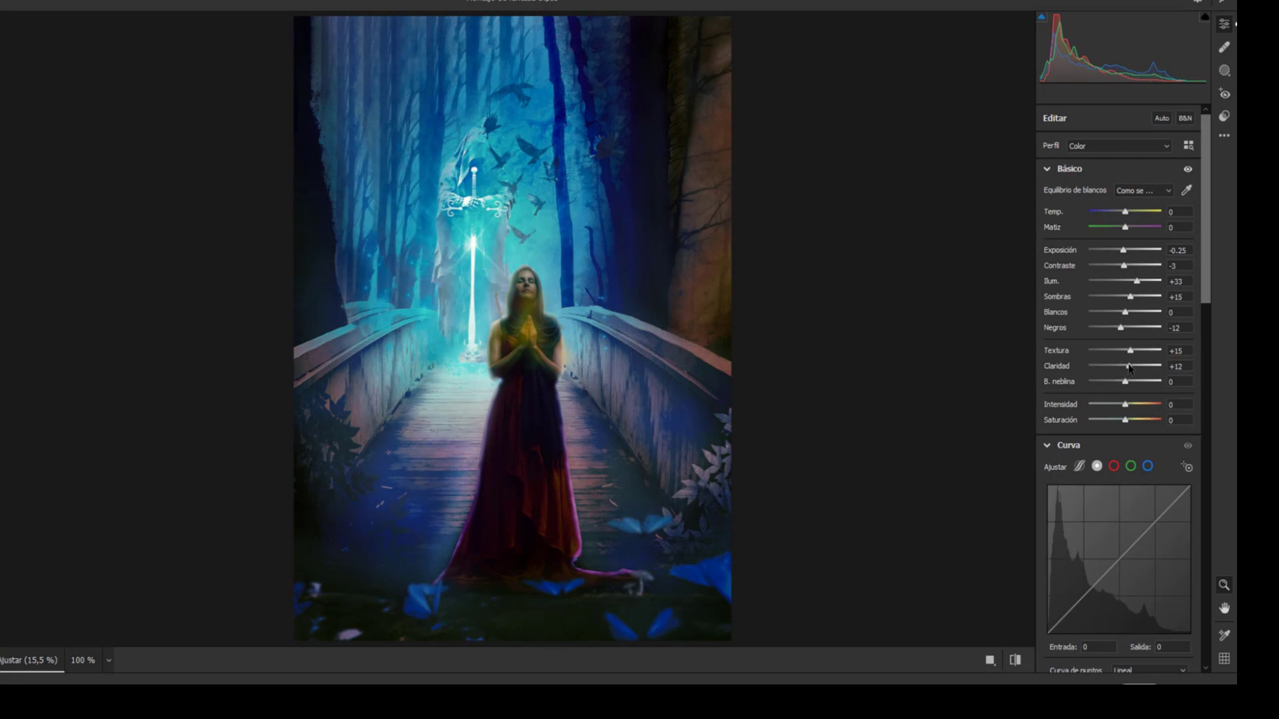
Apply the Camera Raw light, shadow, texture and clarity tweaks and add a brush-ready mask to Capa 18
key("shift+p")
key("Return")
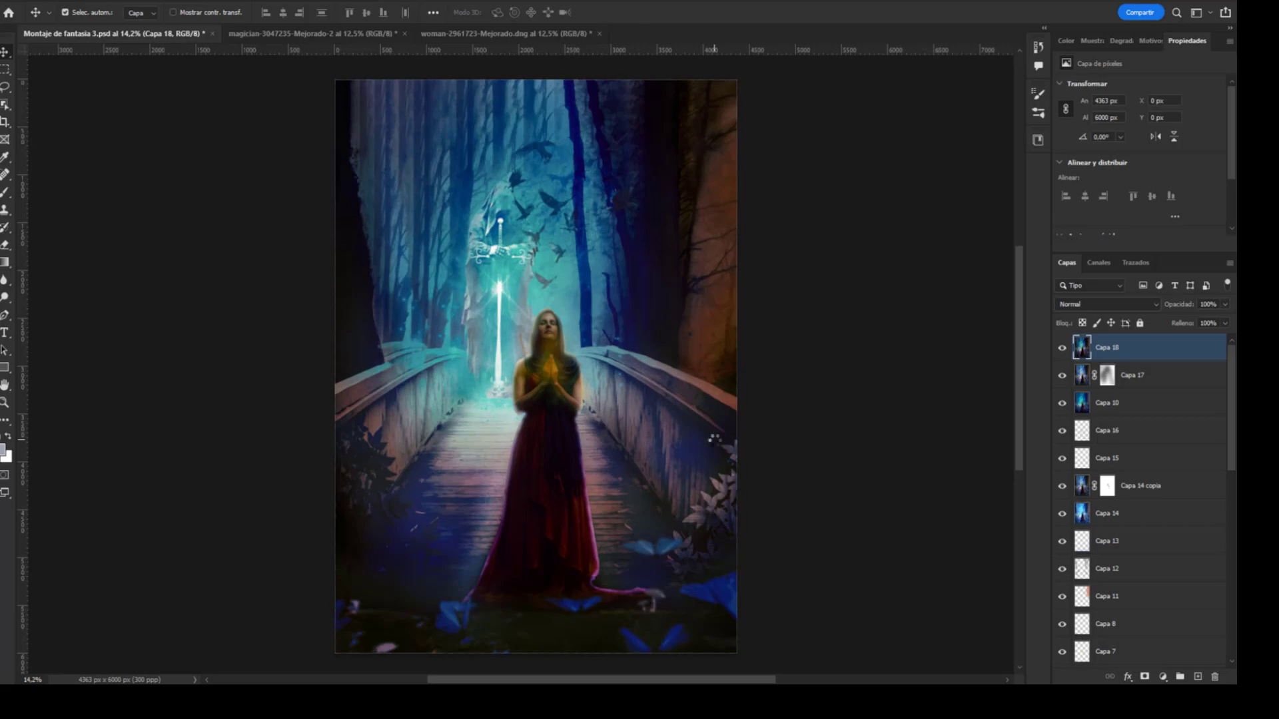
left_click(1146, 676)
key("b")
right_click(541, 409)
key("Escape")
scroll(511, 330, "up", 2)
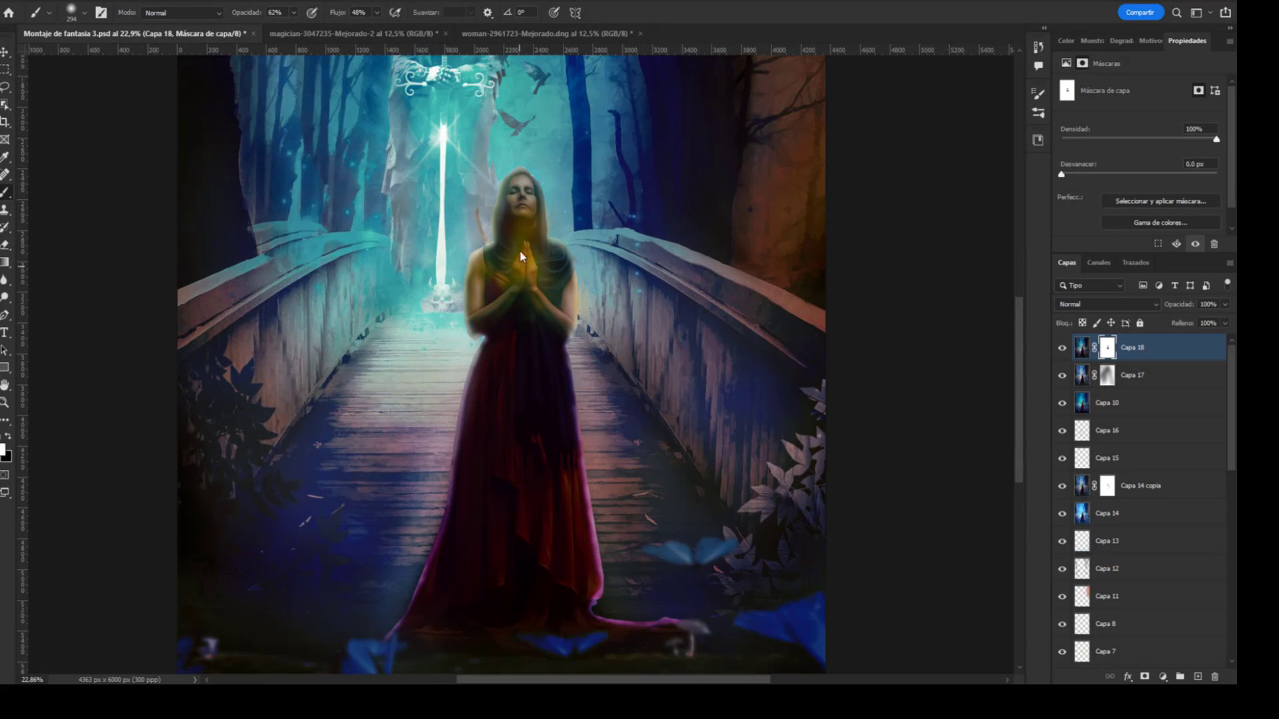
scroll(522, 256, "down", 3)
scroll(521, 256, "up", 2)
scroll(937, 229, "up", 1)
scroll(739, 189, "down", 2)
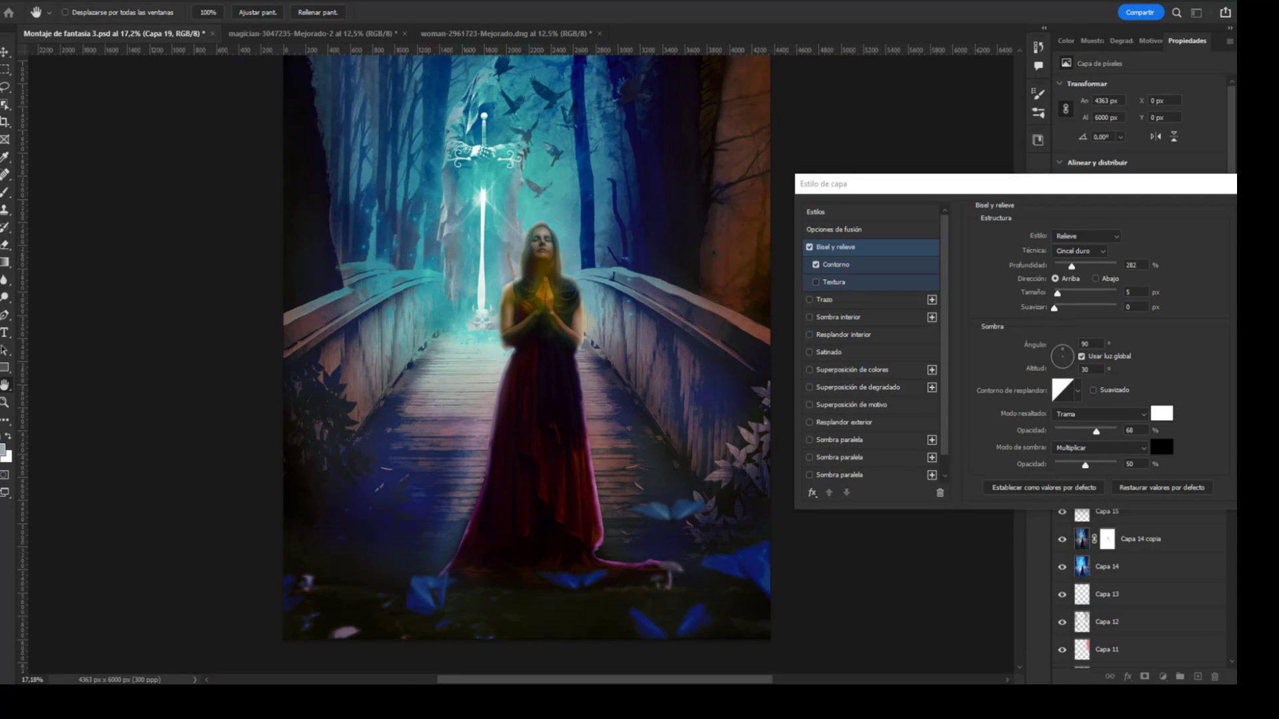
Give Capa 19 a Bisel y relieve effect with a 5 px size
left_click_drag(933, 184, 941, 114)
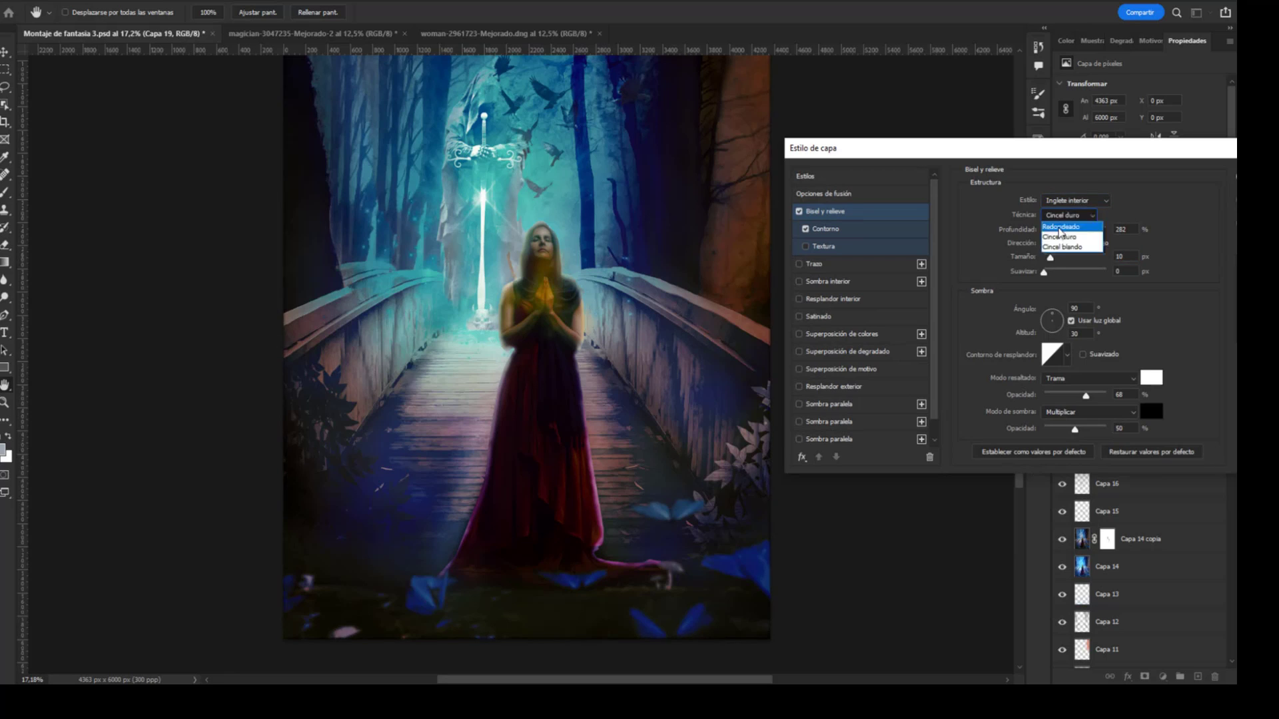
left_click(1145, 222)
type("5")
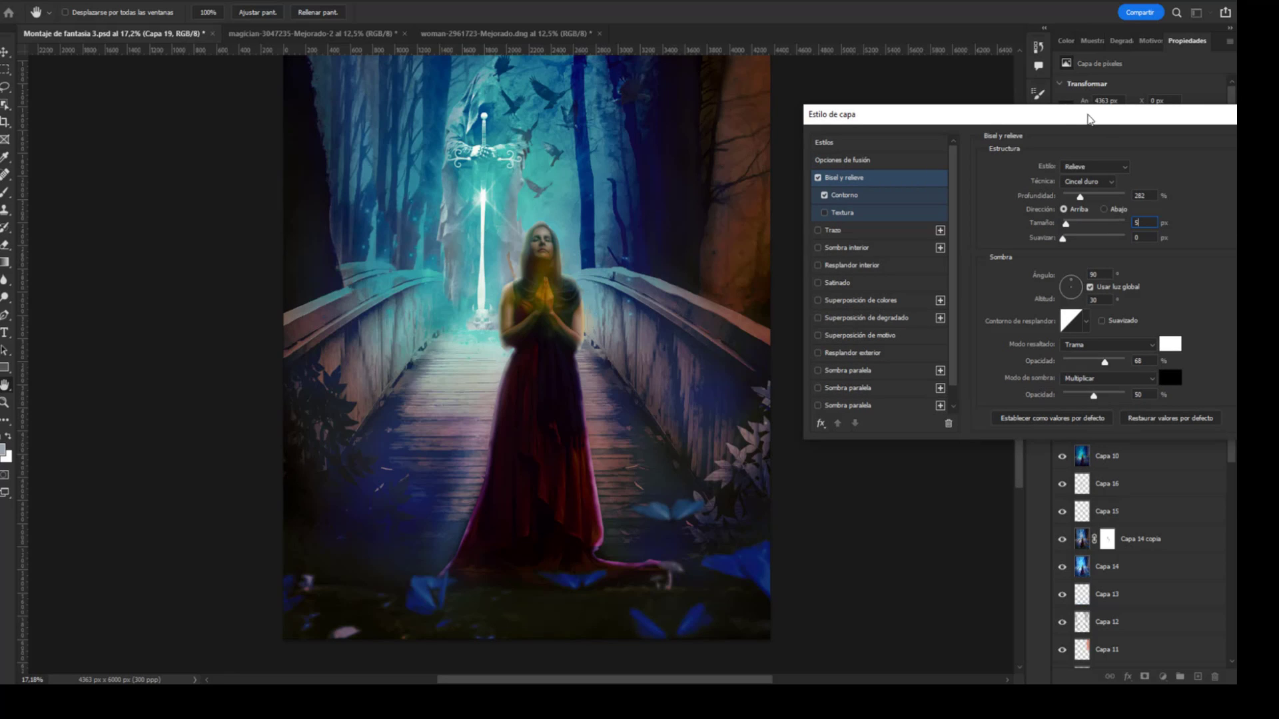
mouse_move(1060, 120)
left_mouse_down()
mouse_move(831, 583)
mouse_move(933, 533)
mouse_move(1116, 194)
mouse_move(977, 193)
mouse_move(1057, 189)
left_mouse_up()
left_click(1030, 284)
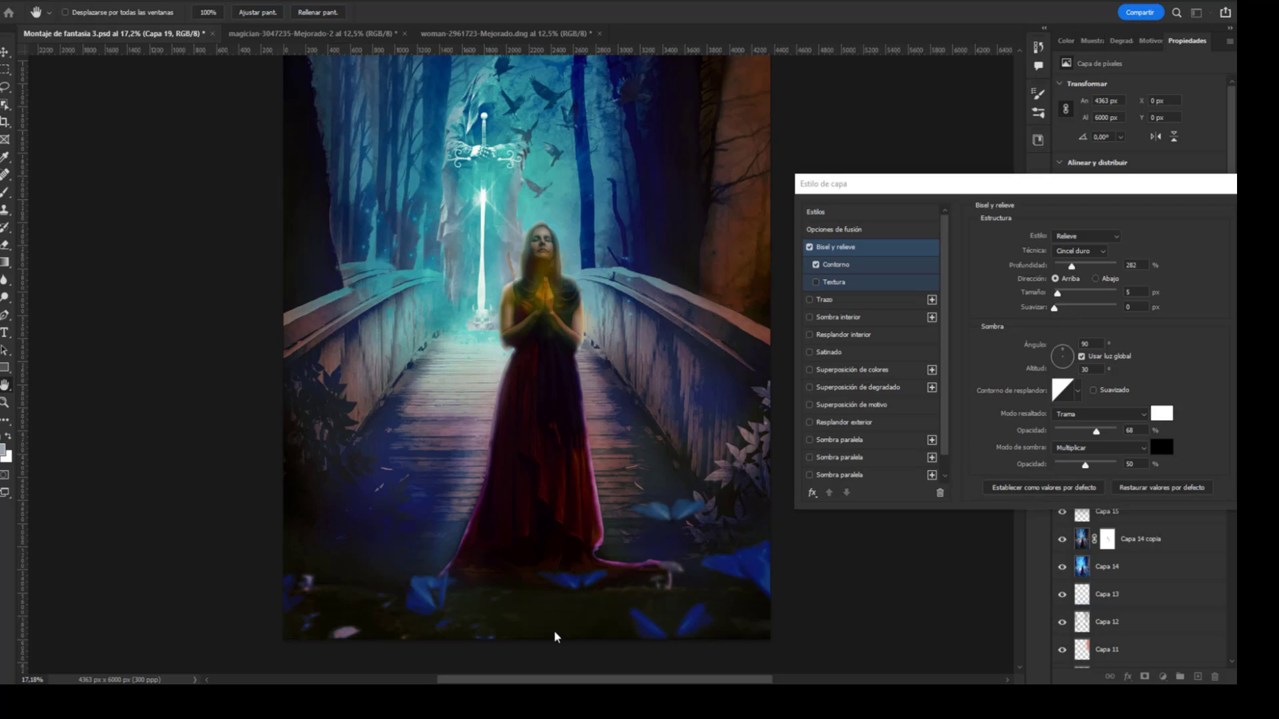
left_click_drag(1084, 188, 818, 225)
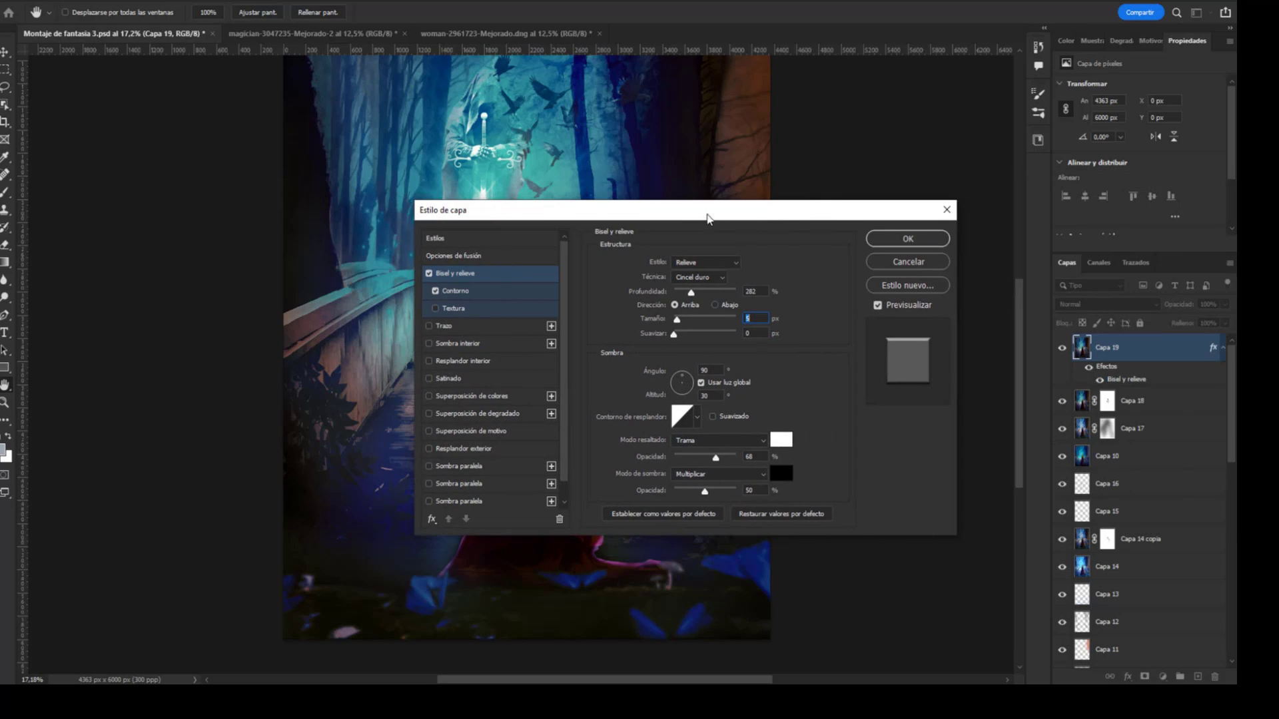
left_click_drag(708, 218, 1079, 157)
Make the bevel Inglete interior with Cincel blando technique and 70 px size
mouse_move(1051, 260)
left_mouse_down()
mouse_move(1064, 264)
mouse_move(1052, 261)
left_mouse_up()
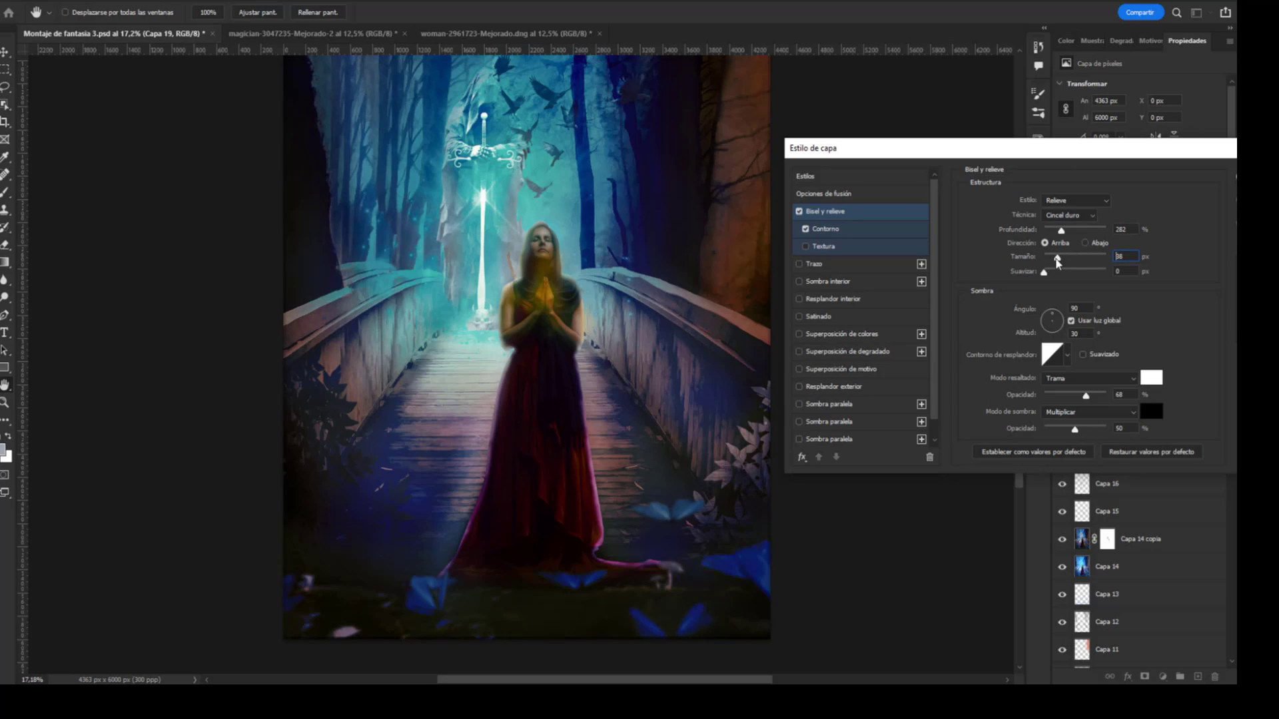
left_click(1067, 201)
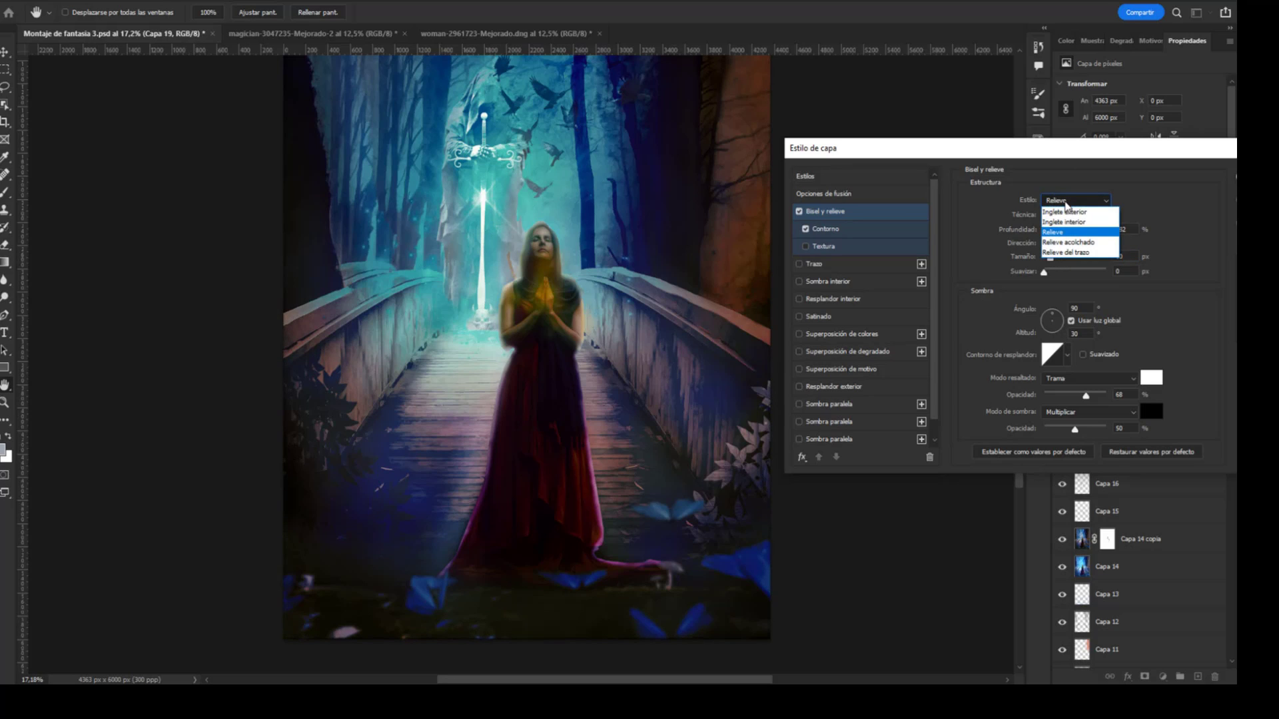
left_click(1061, 224)
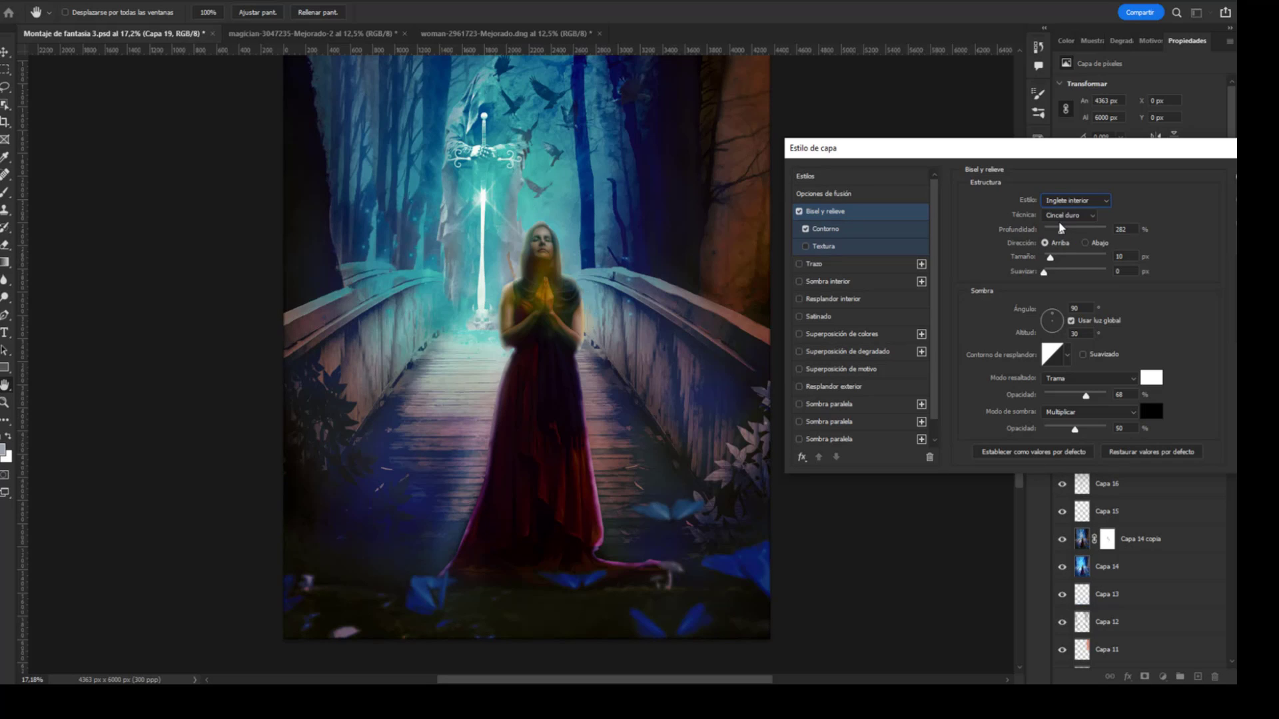
left_click(1066, 216)
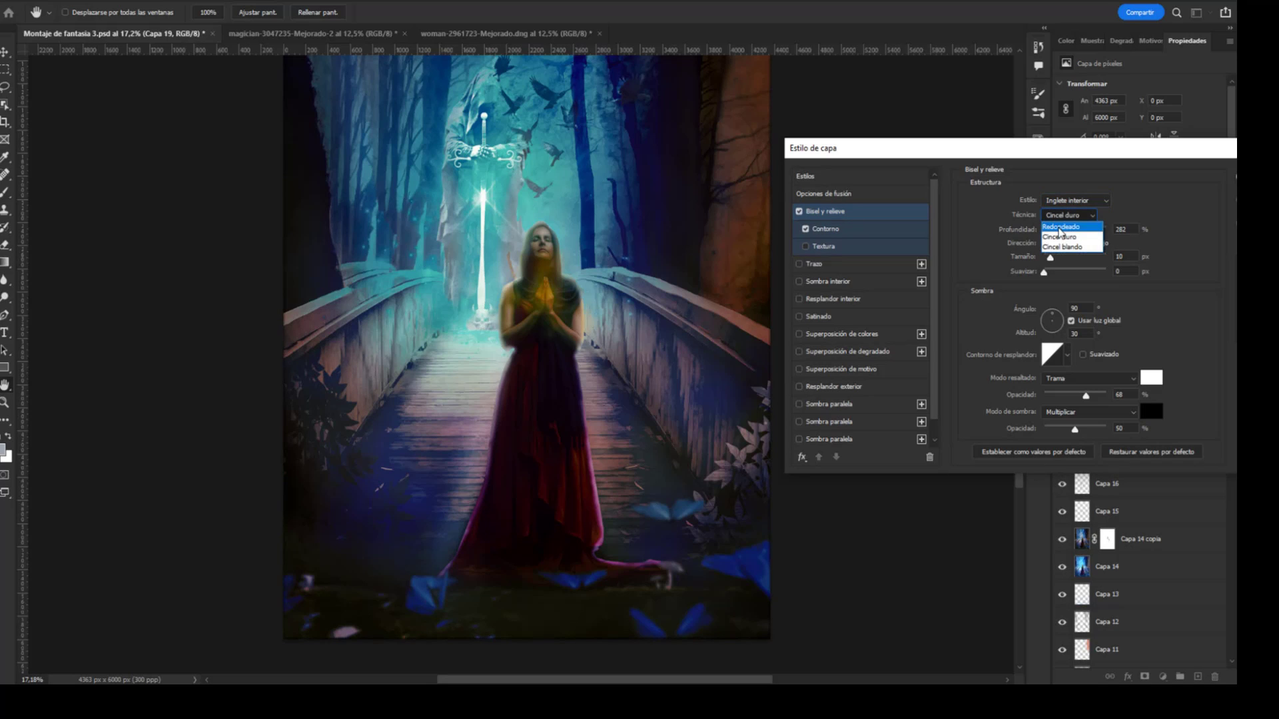
left_click(1060, 248)
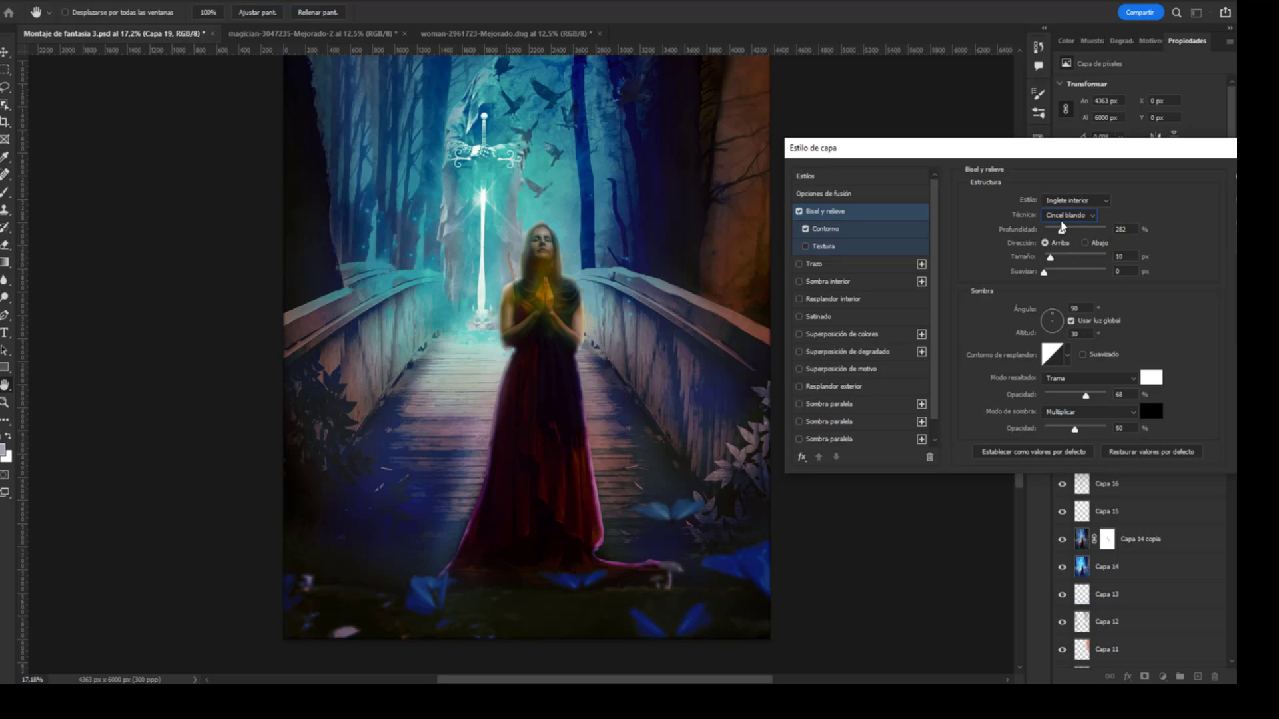
left_click_drag(1053, 259, 1067, 259)
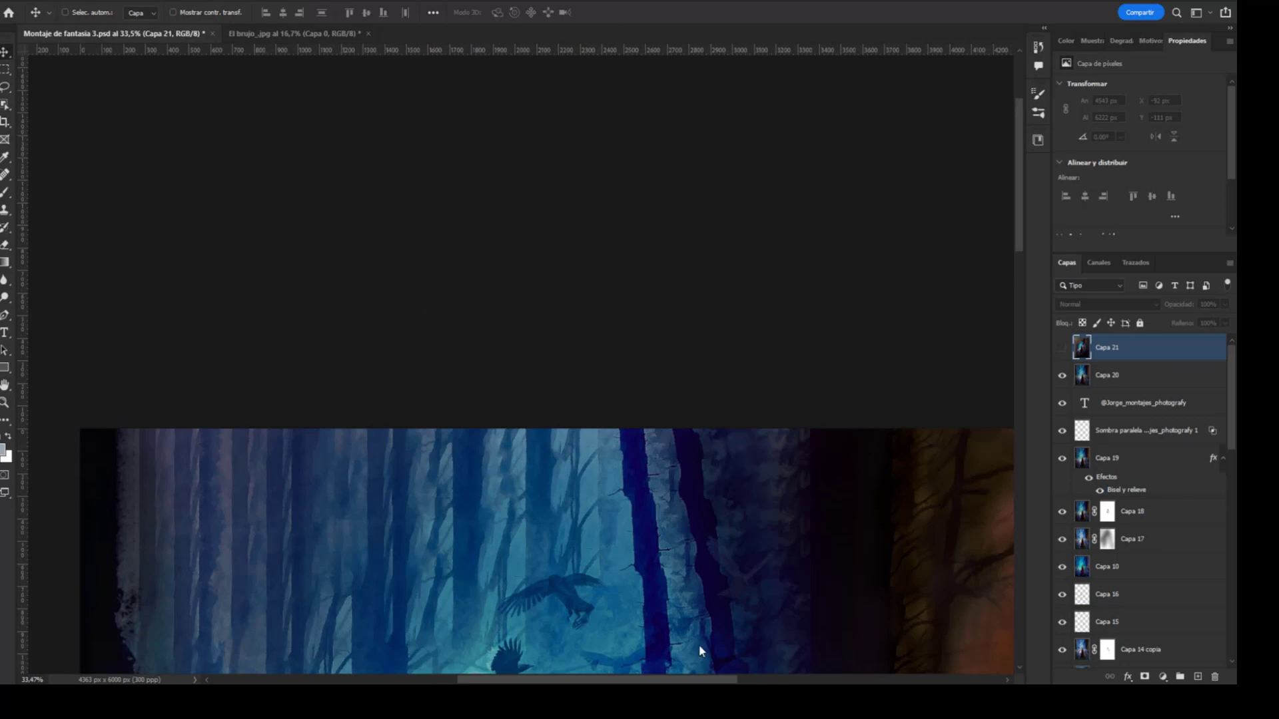
Zoom out and make Capa 21 visible to reveal the tilted print mockup of the montage
scroll(628, 493, "down", 1)
scroll(627, 493, "down", 3)
scroll(627, 493, "down", 2)
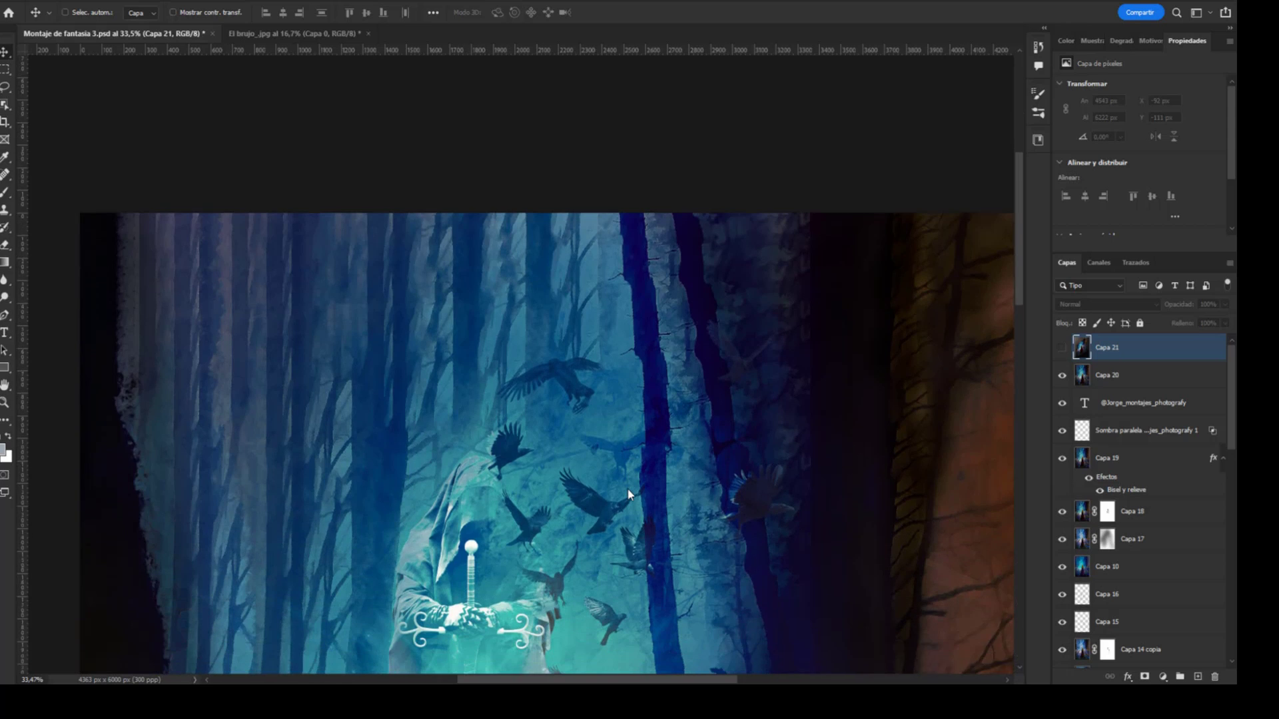
scroll(628, 493, "down", 1)
scroll(628, 493, "down", 2)
scroll(627, 493, "down", 1)
scroll(628, 493, "down", 1)
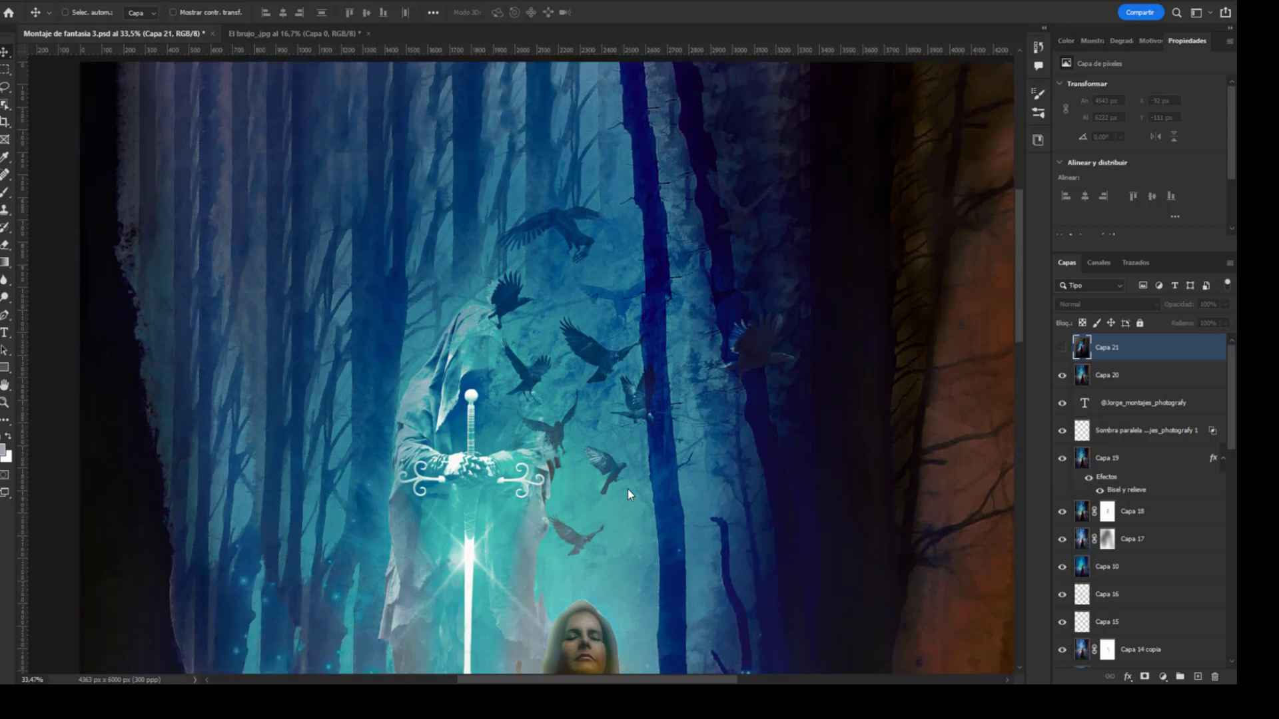
scroll(628, 493, "down", 1)
scroll(628, 489, "down", 2)
scroll(628, 489, "down", 1)
scroll(628, 489, "down", 1)
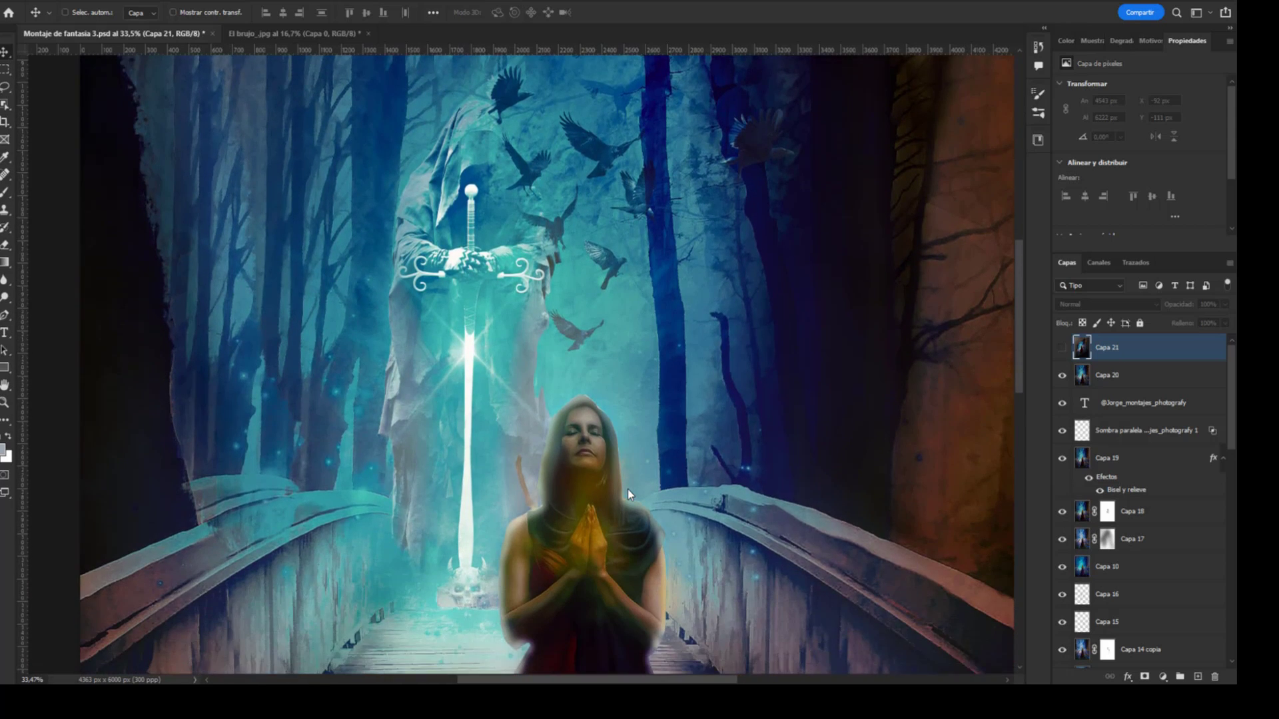
scroll(628, 489, "down", 2)
scroll(627, 493, "down", 1)
scroll(627, 493, "down", 1)
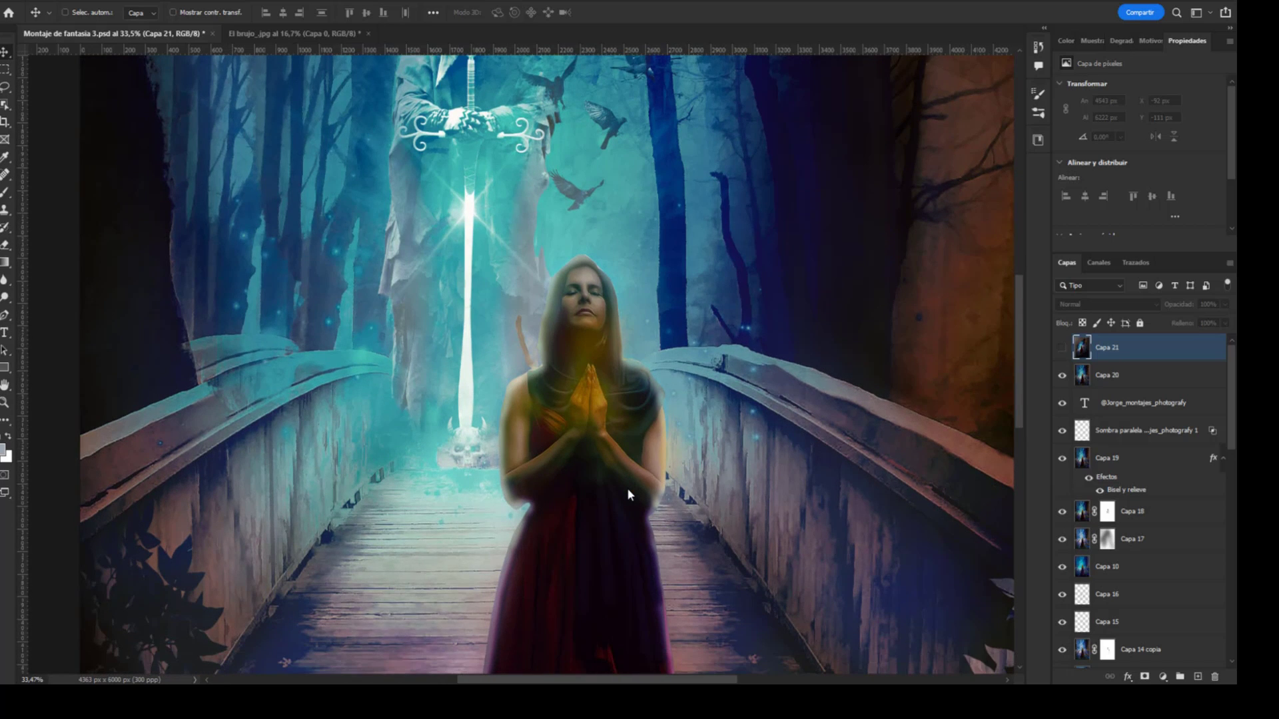
scroll(628, 493, "down", 1)
scroll(627, 493, "down", 1)
scroll(627, 493, "down", 1)
scroll(628, 493, "down", 1)
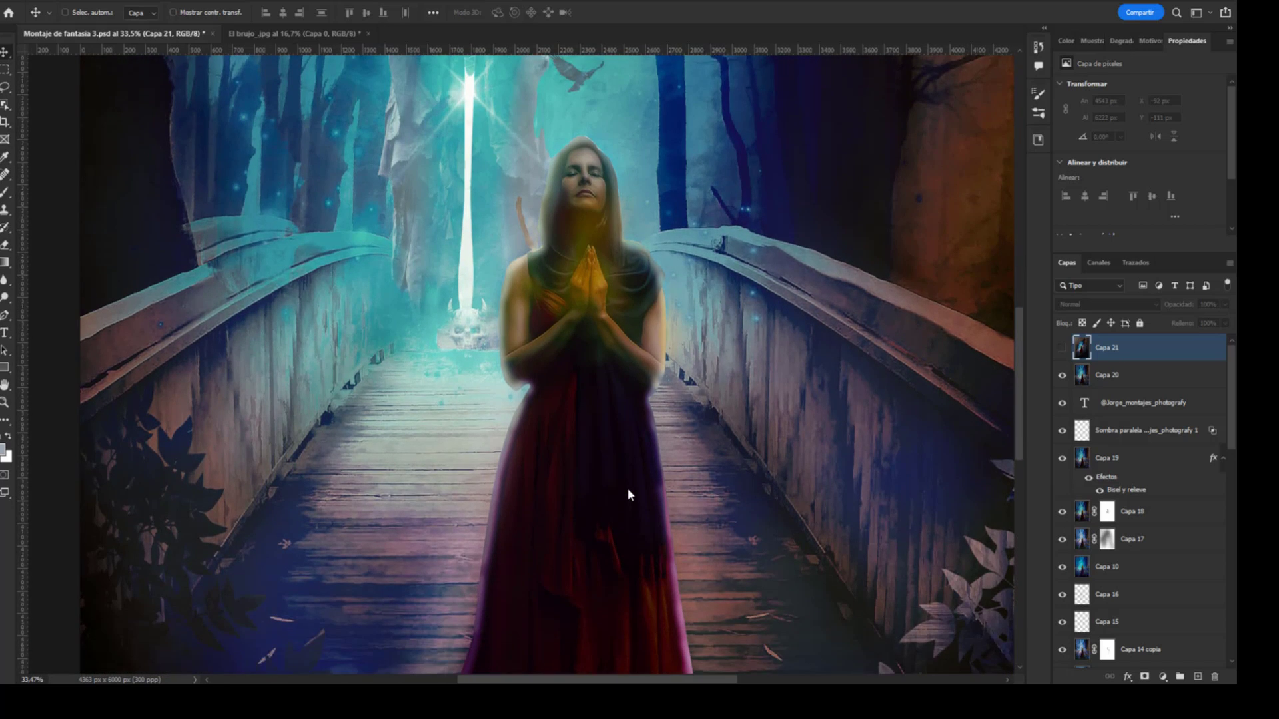
scroll(627, 493, "down", 1)
scroll(628, 494, "down", 1)
scroll(628, 495, "down", 1)
scroll(628, 494, "down", 1)
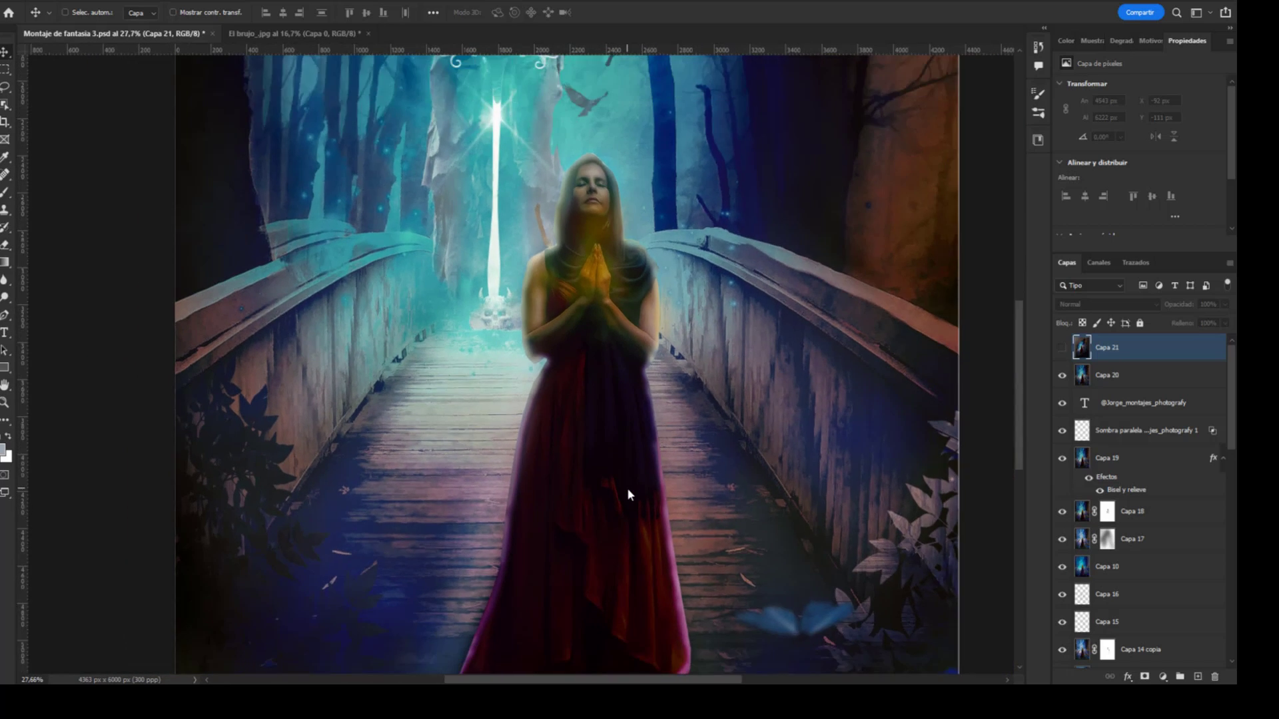
scroll(628, 494, "down", 1)
scroll(629, 493, "down", 2)
scroll(630, 494, "down", 2)
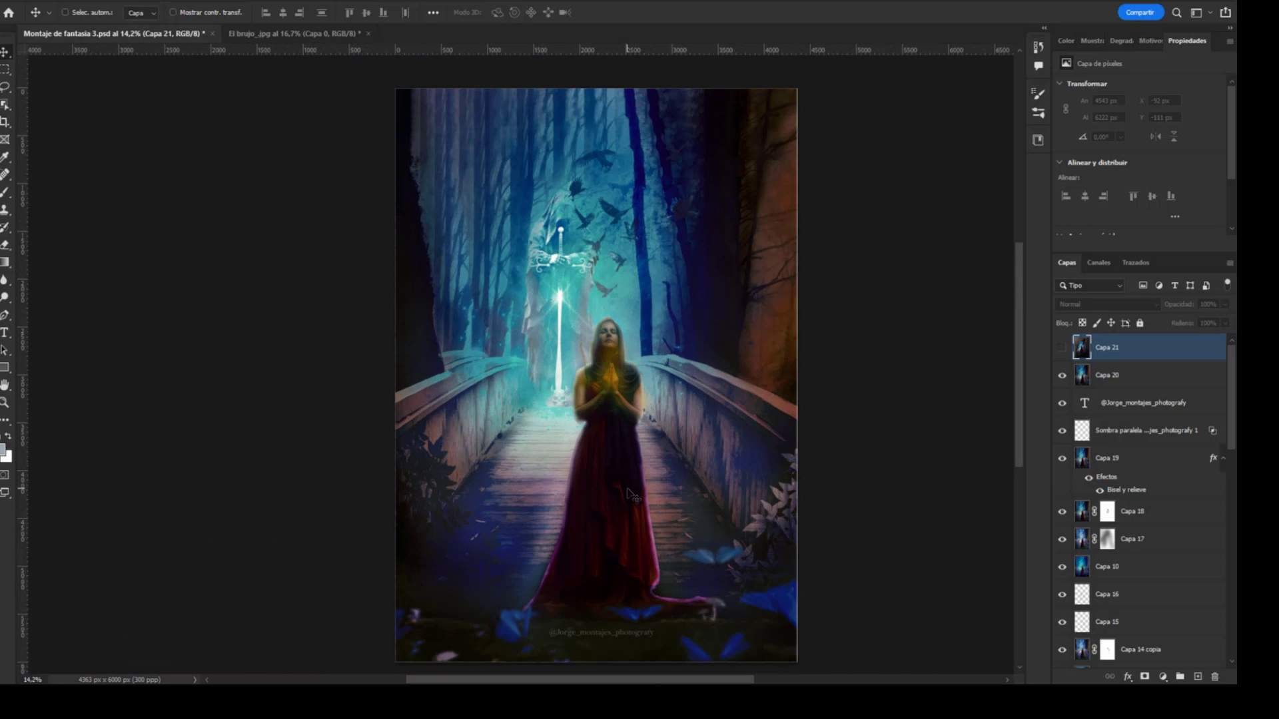
left_click(1062, 350)
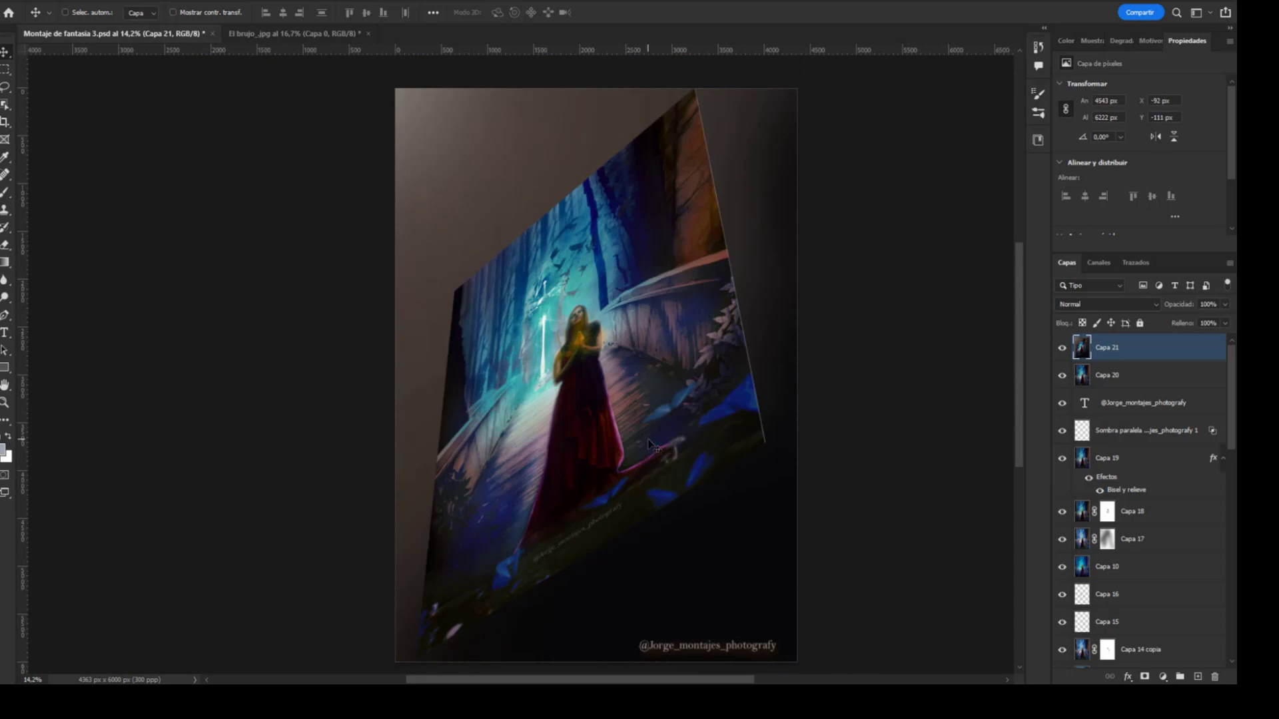
scroll(896, 501, "up", 3)
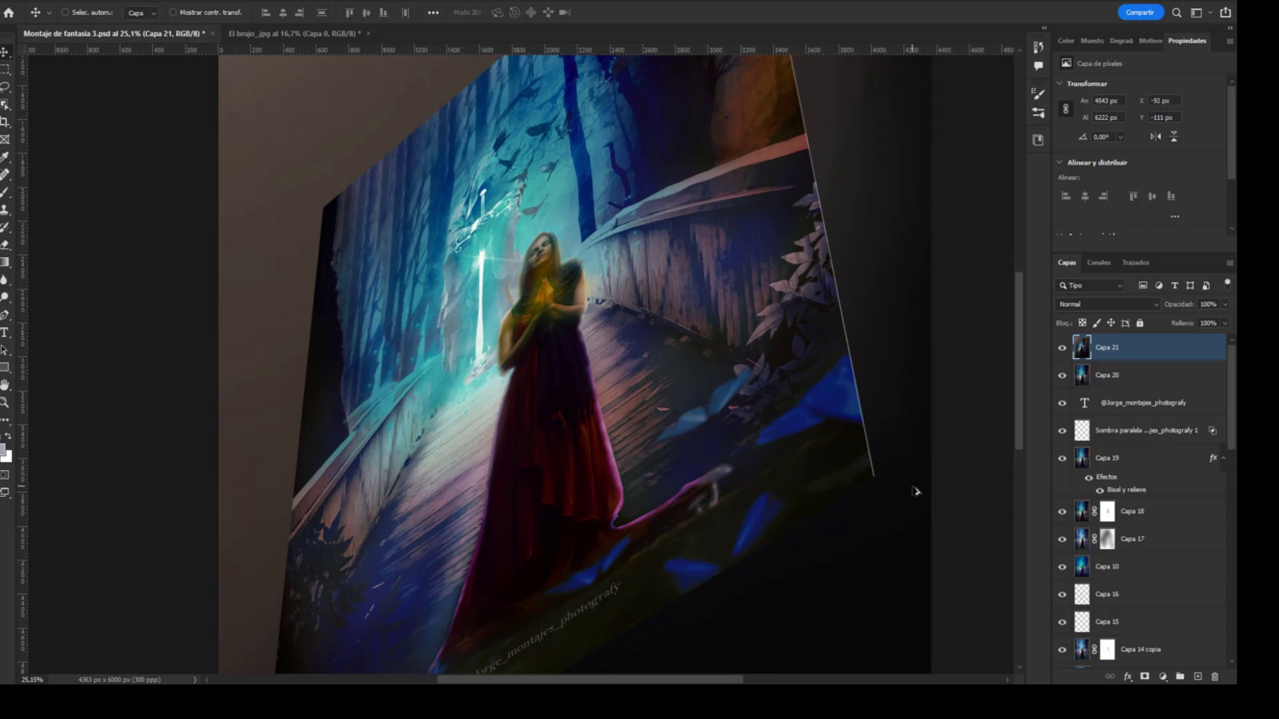